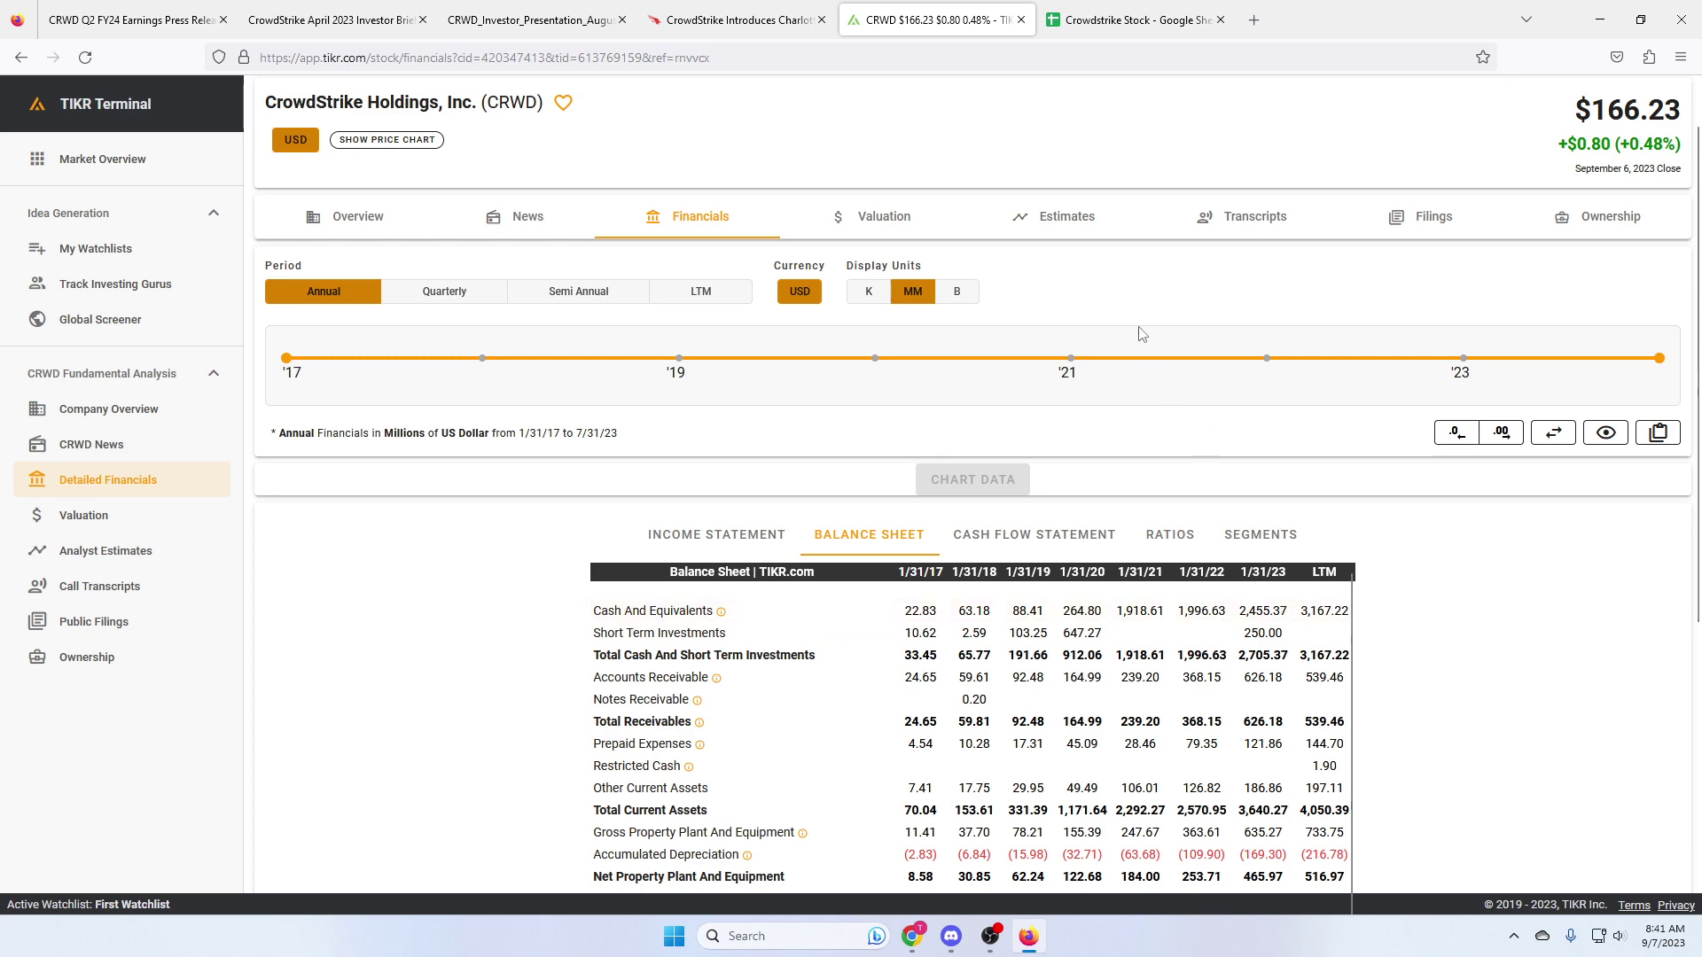
Step: Switch to the Crowdstrike Stock spreadsheet and review the estimated revenue growth for 2024 to 2027 beside the Revenue Growth assumptions
left_click(1113, 29)
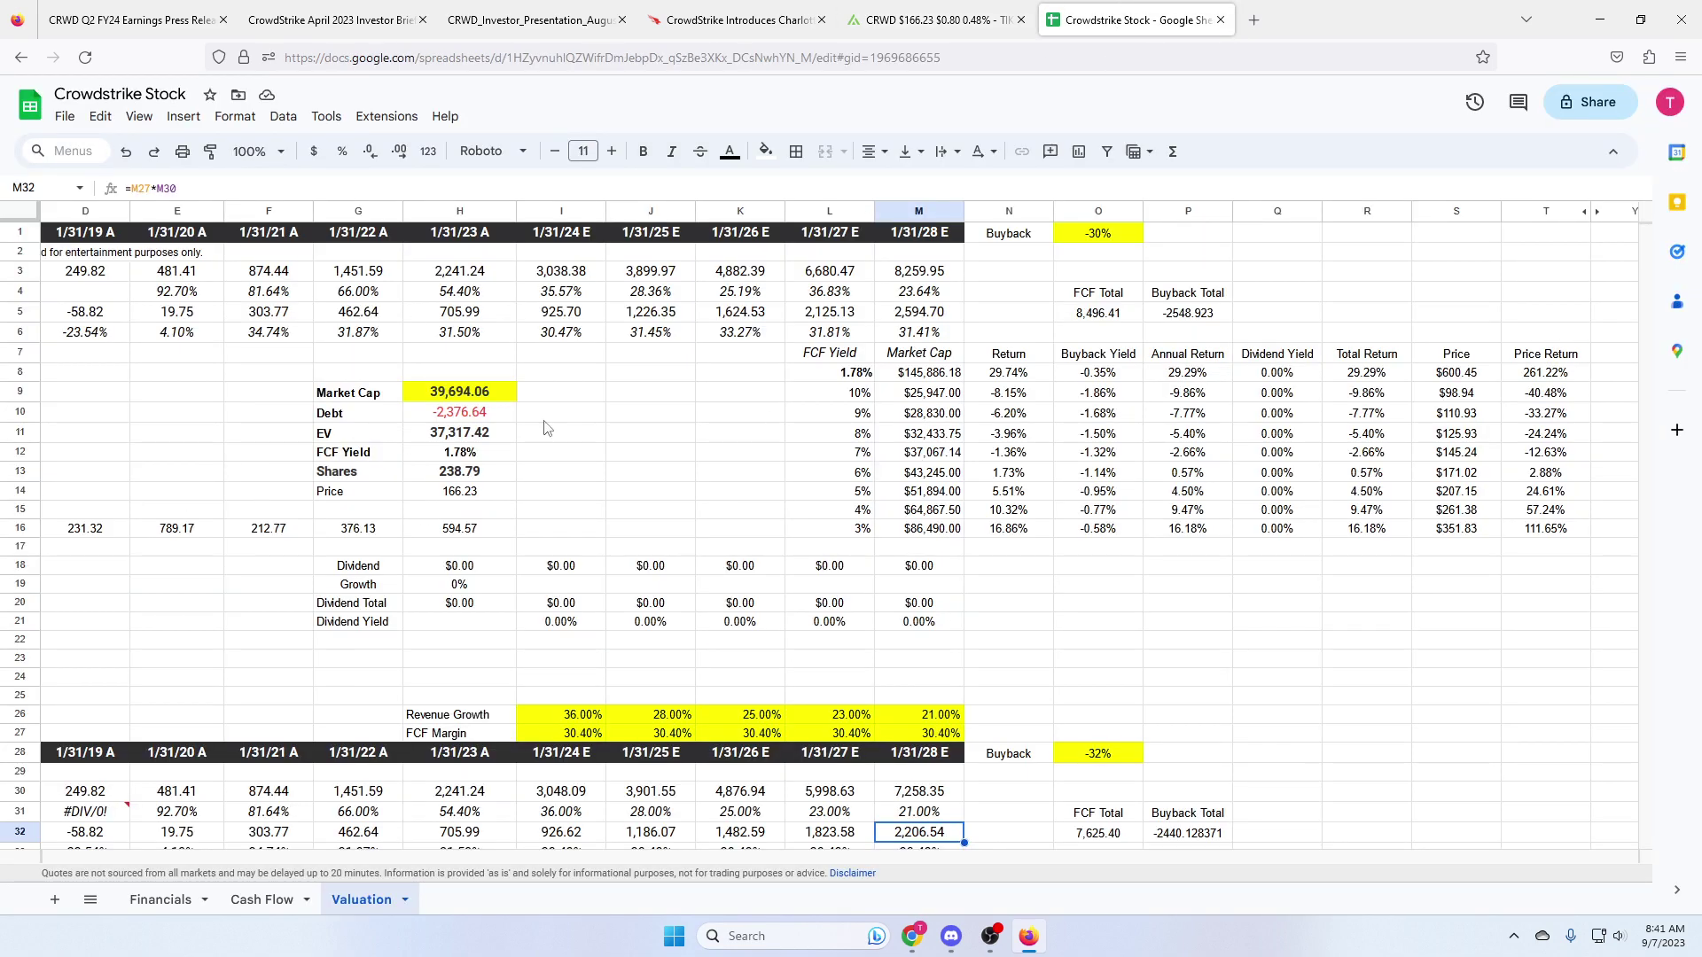
left_click(527, 275)
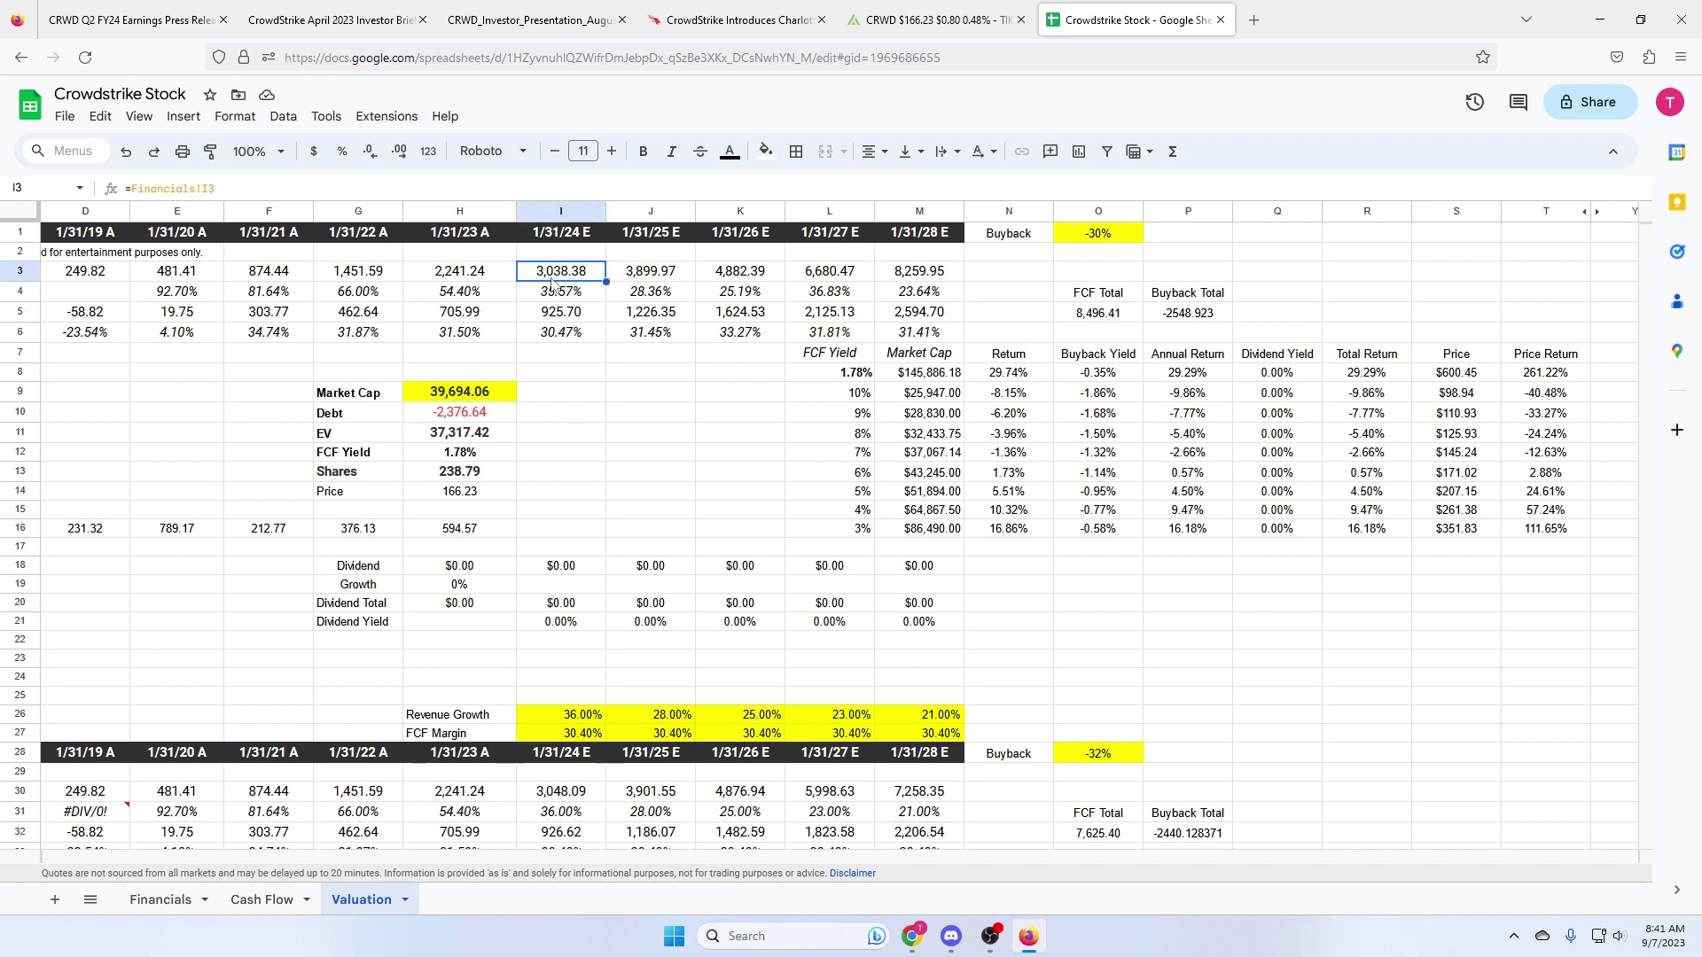
scroll(523, 337, "down", 5)
left_click_drag(576, 363, 908, 370)
scroll(851, 381, "up", 5)
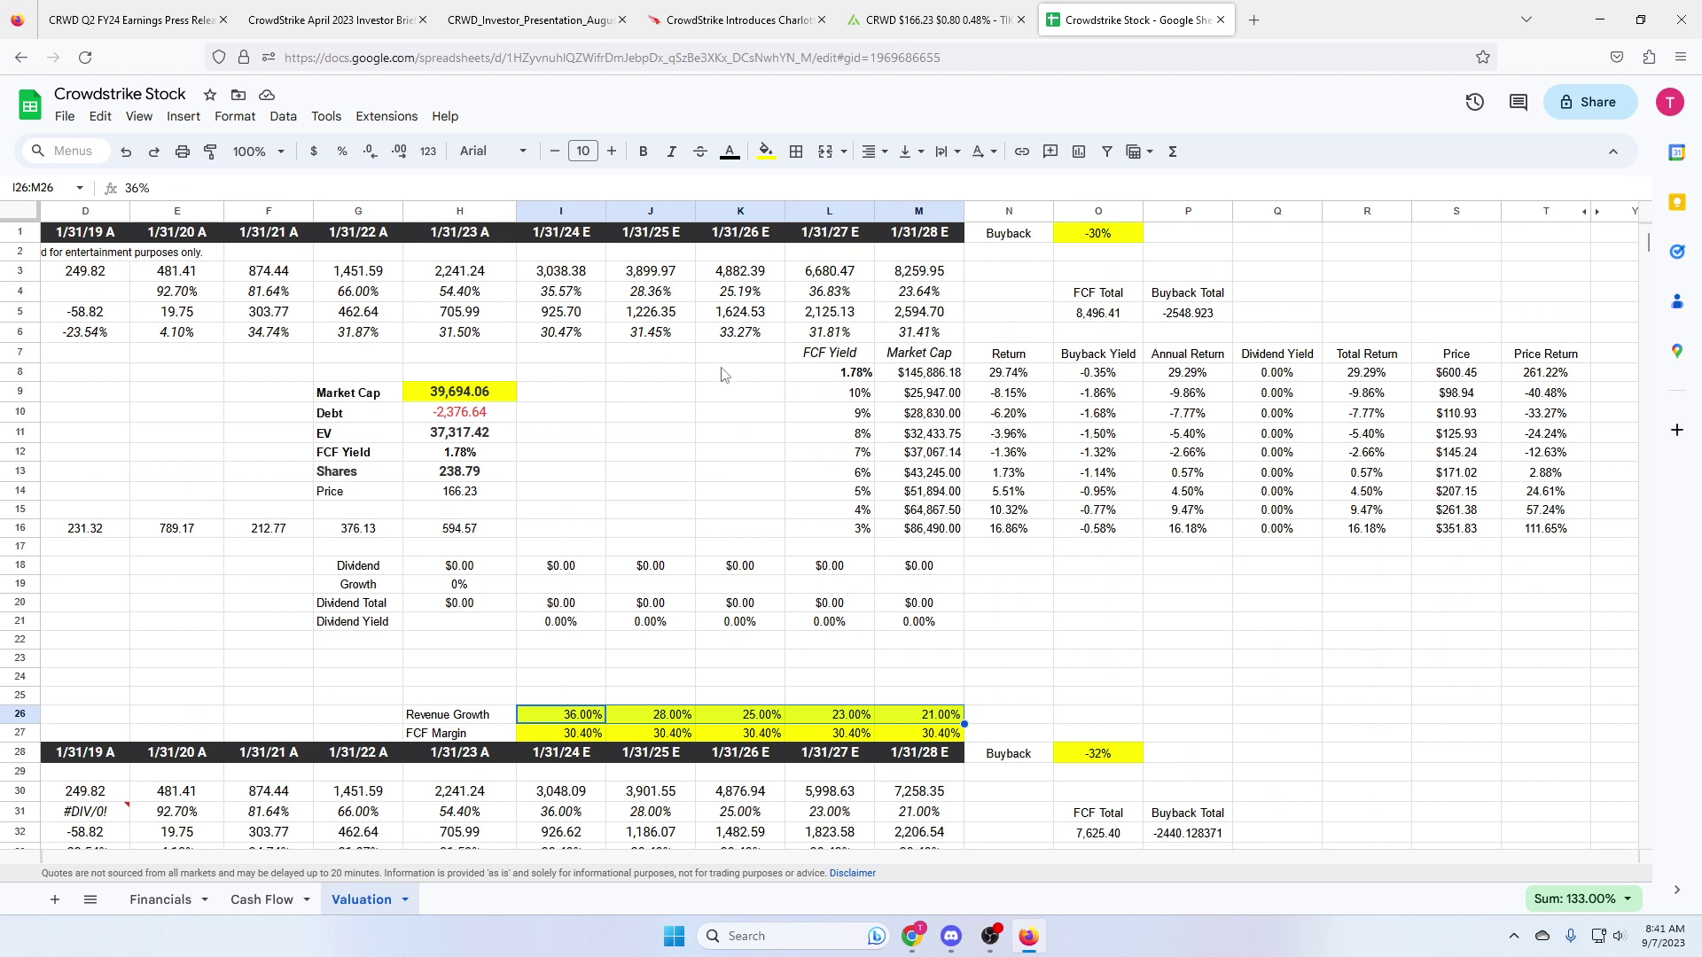
left_click(656, 295)
left_click(714, 297)
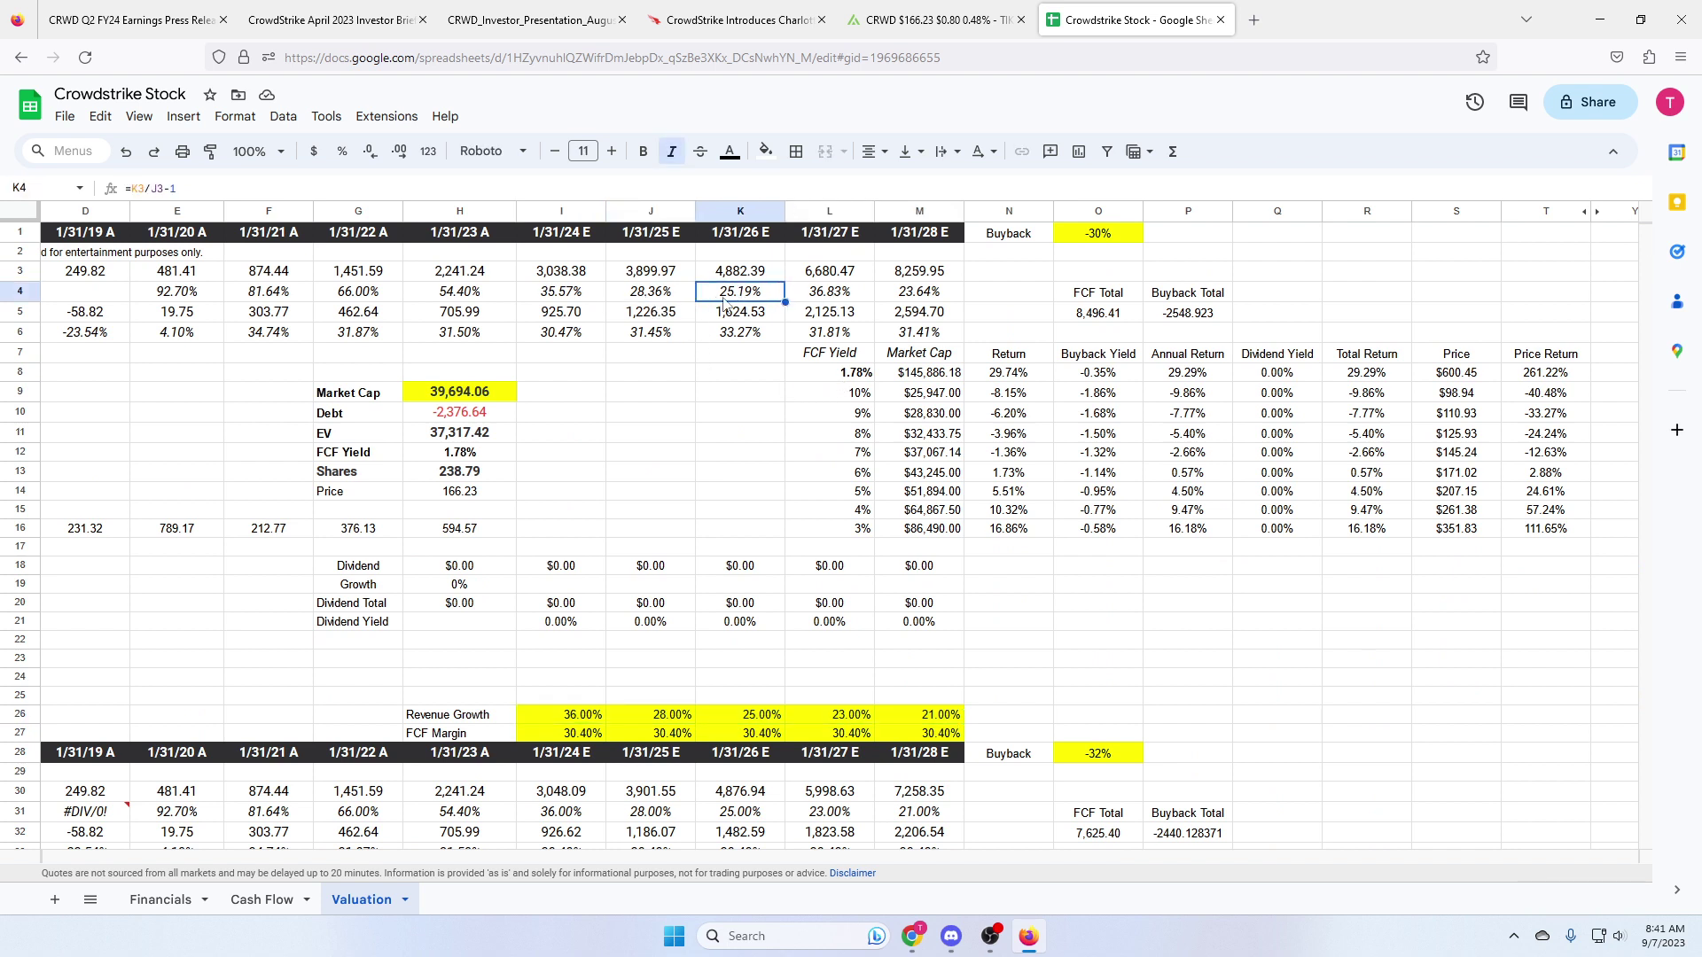
left_click(807, 298)
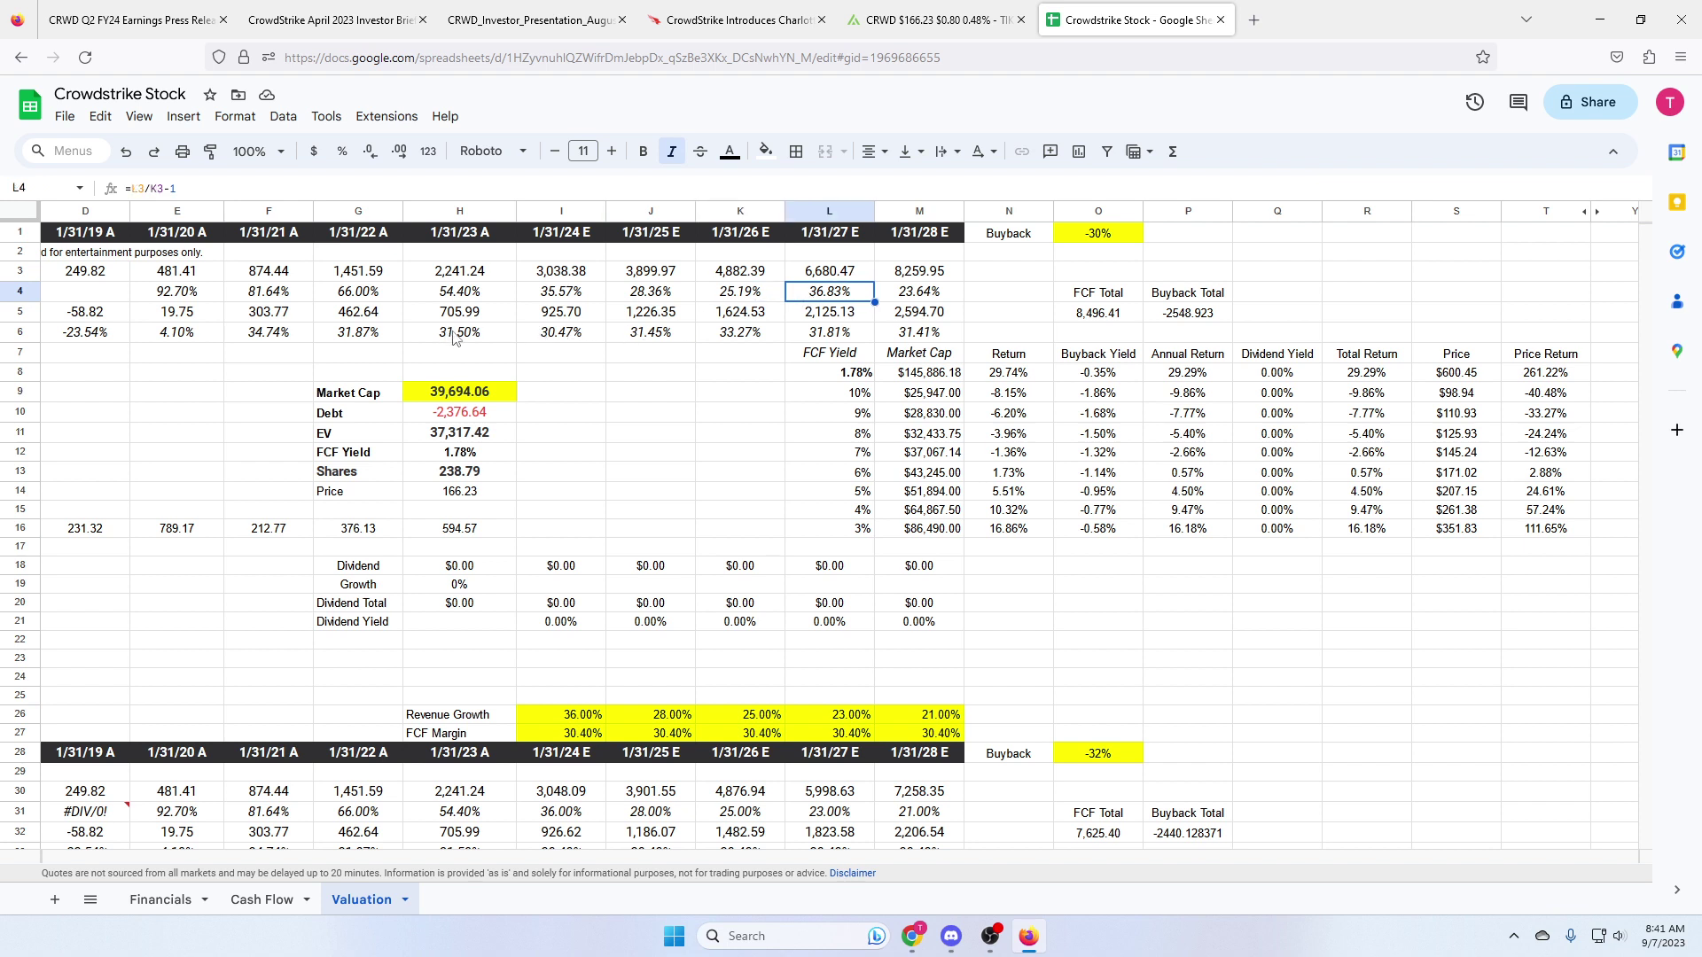
Step: Compare the estimated free cash flow margins in row 6 with the FCF Margin assumptions in I27:M27
left_click(541, 339)
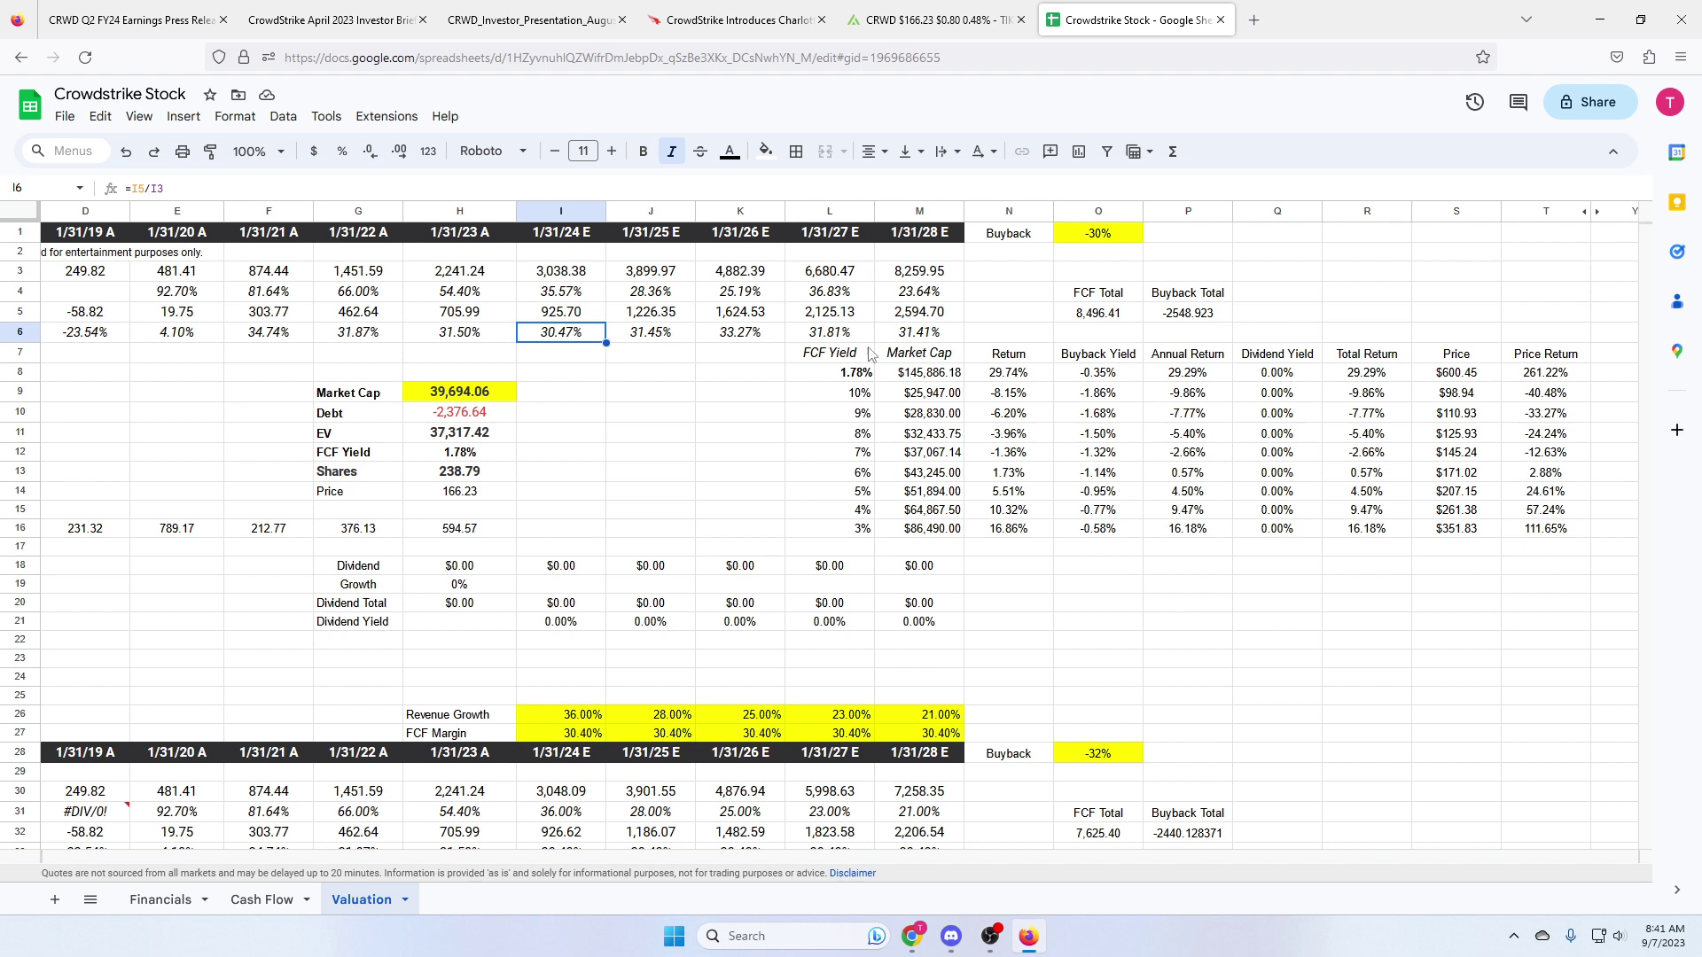
left_click(709, 339)
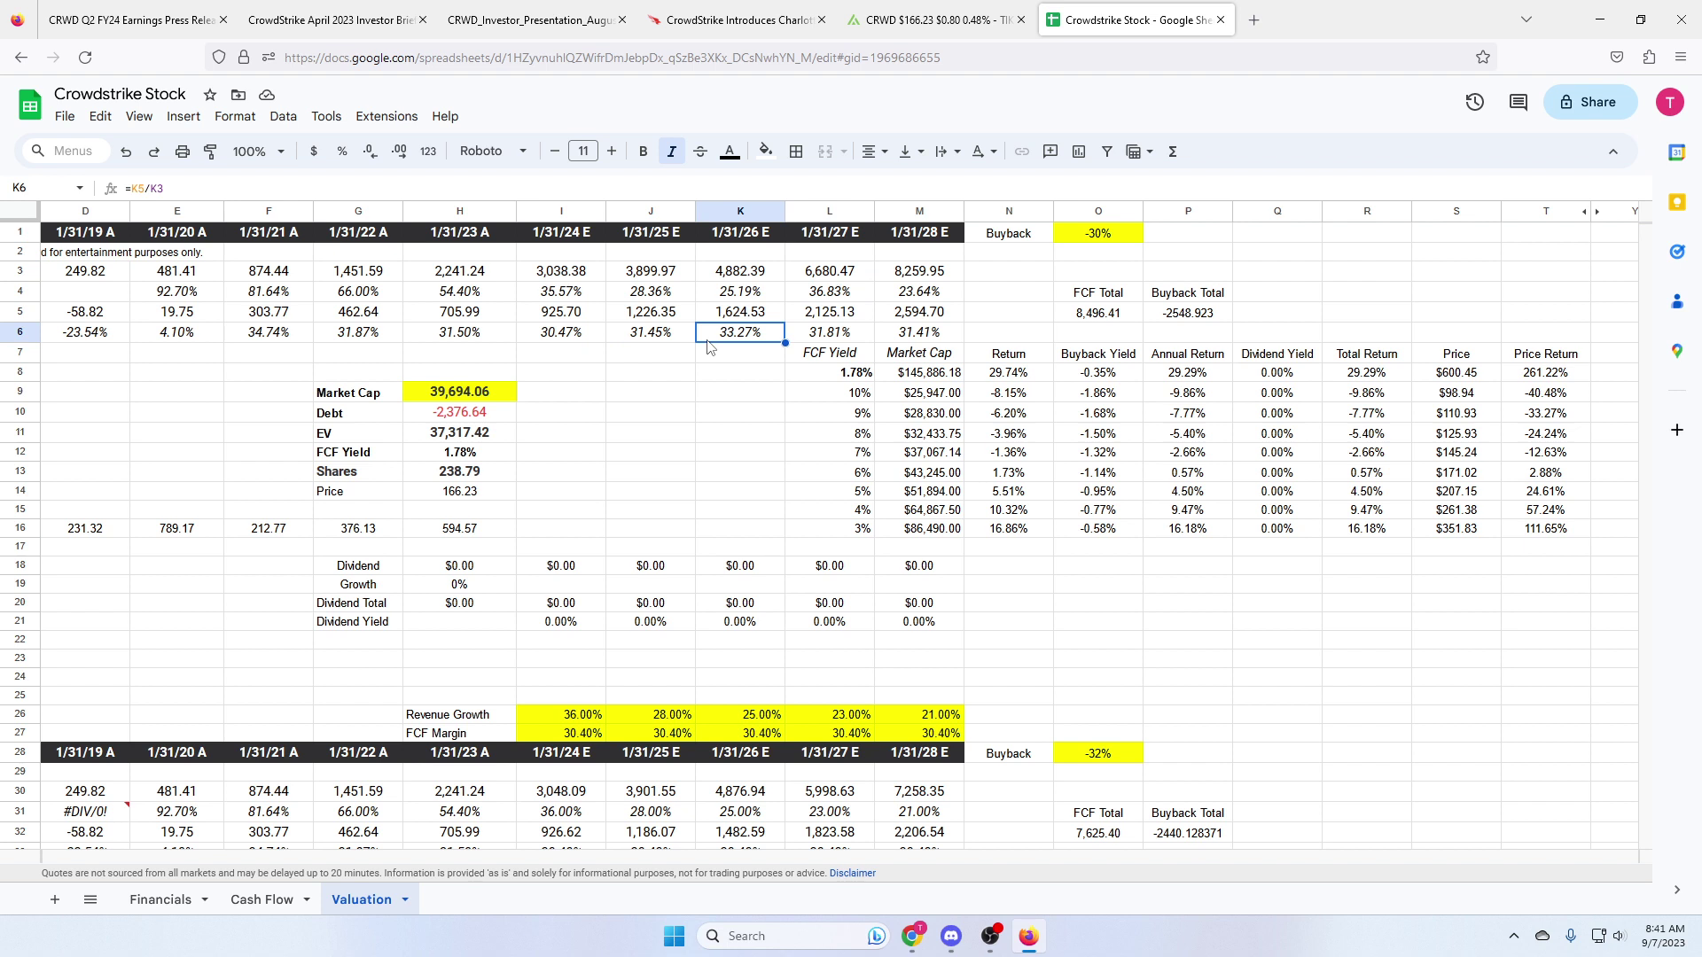
left_click(566, 337)
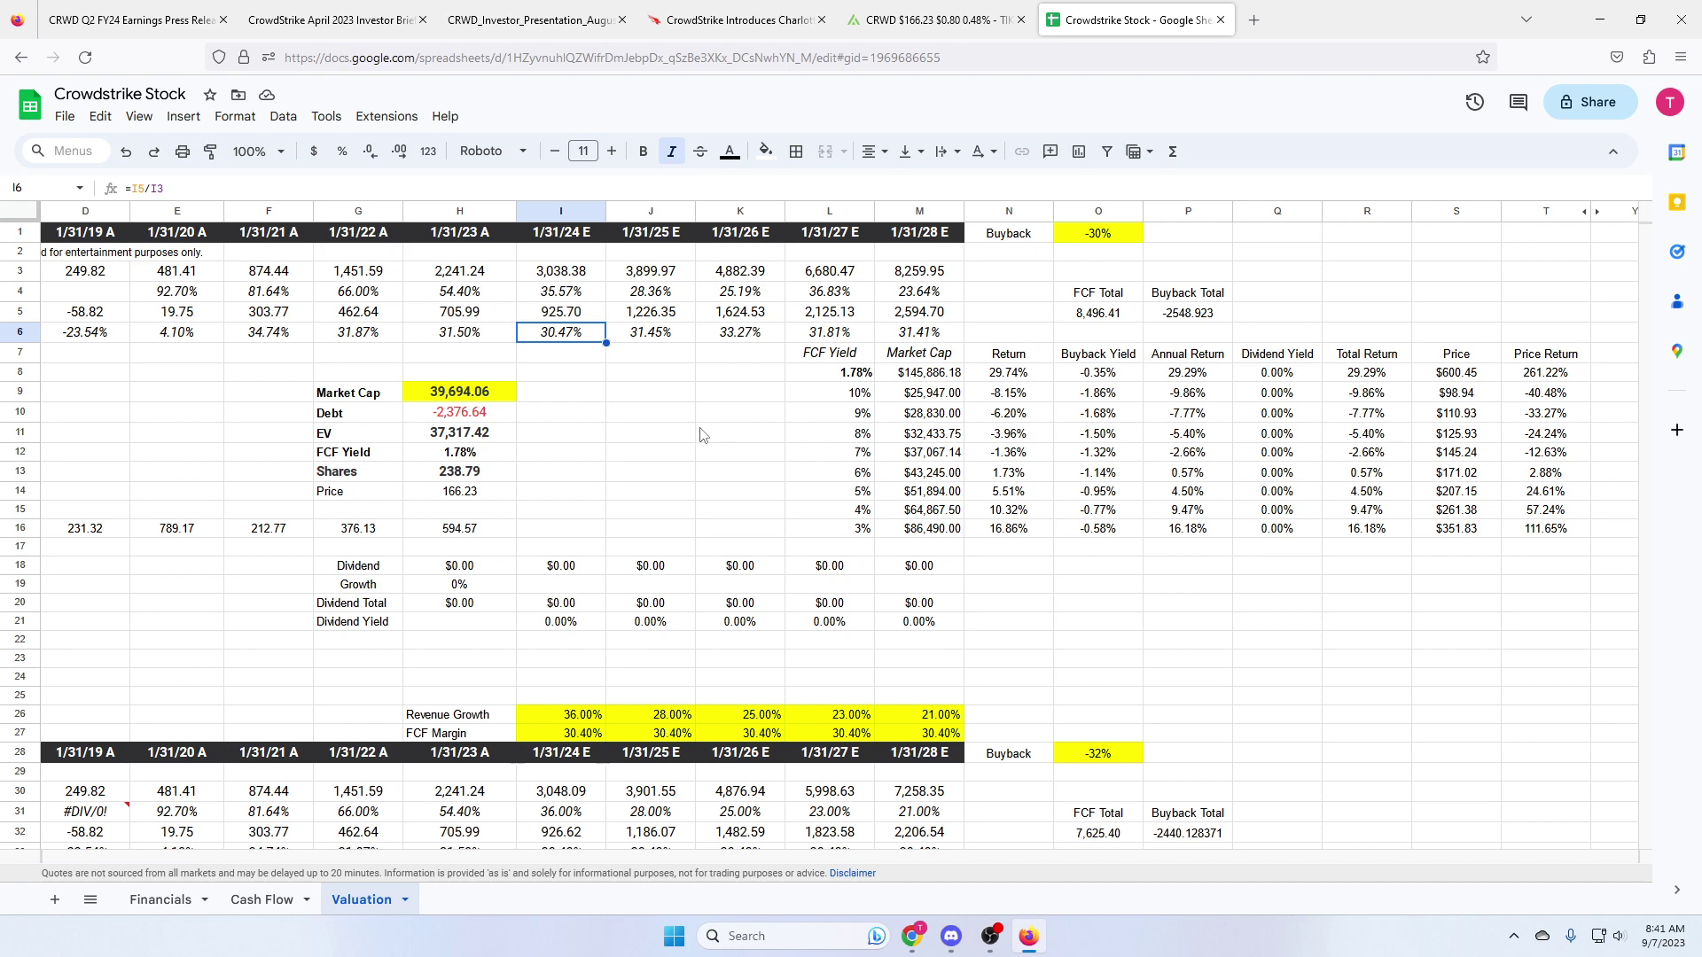
scroll(700, 434, "down", 3)
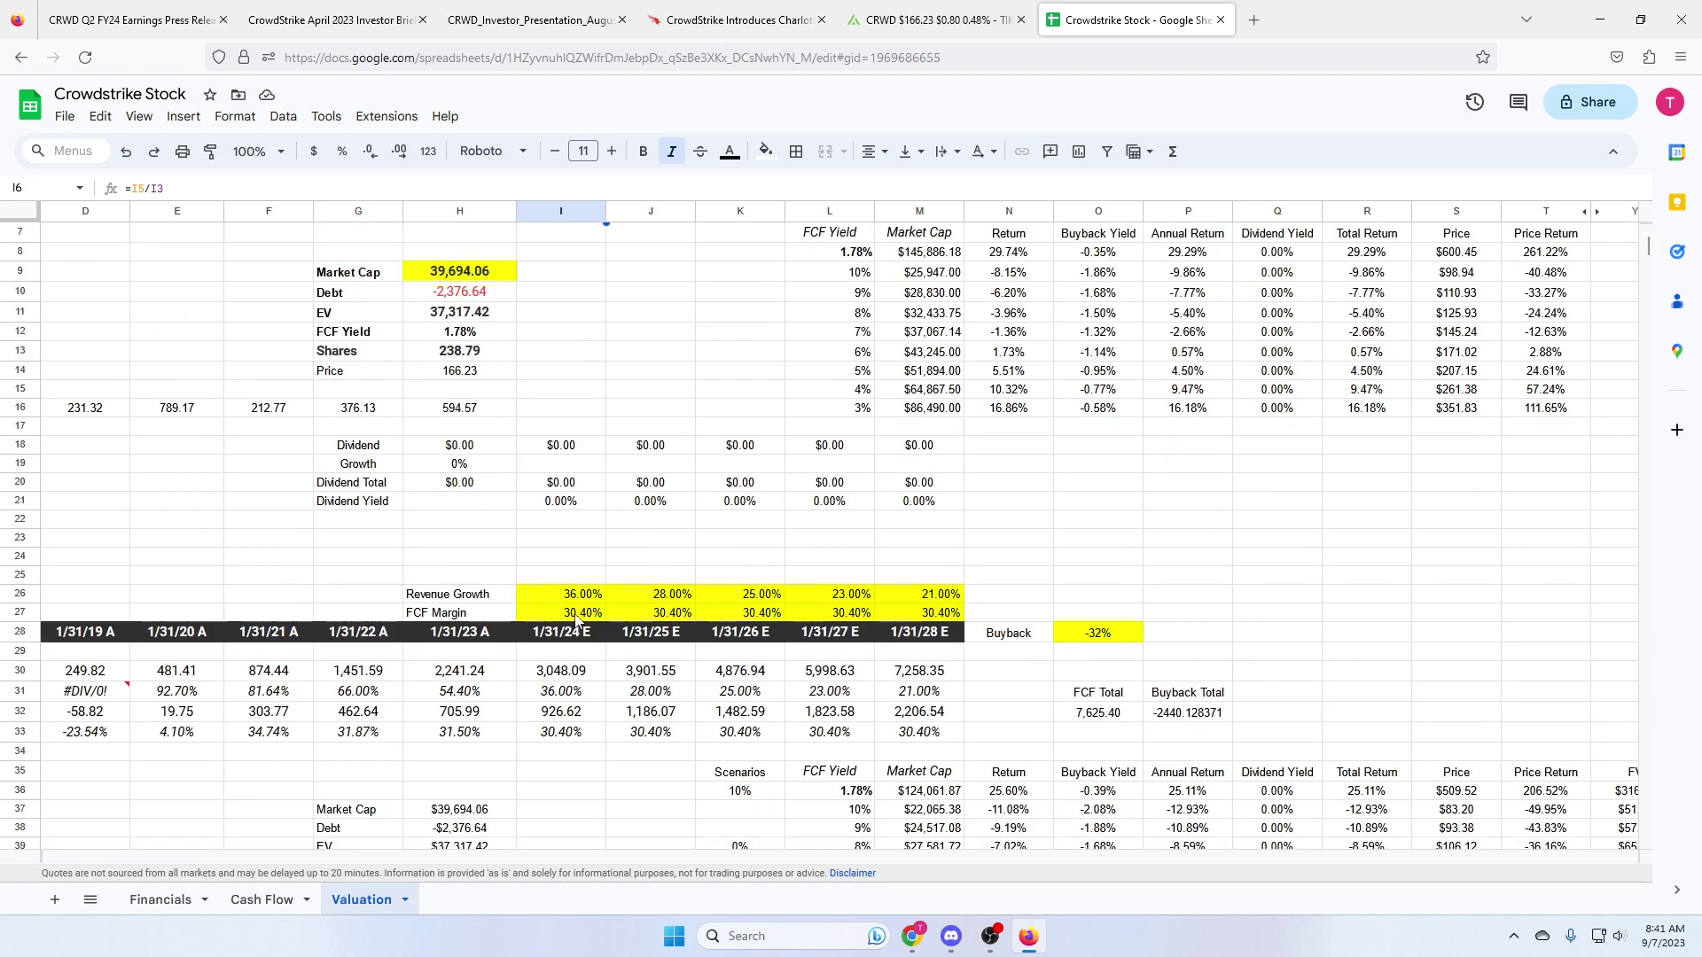
left_click_drag(577, 624, 929, 618)
scroll(1017, 515, "down", 3)
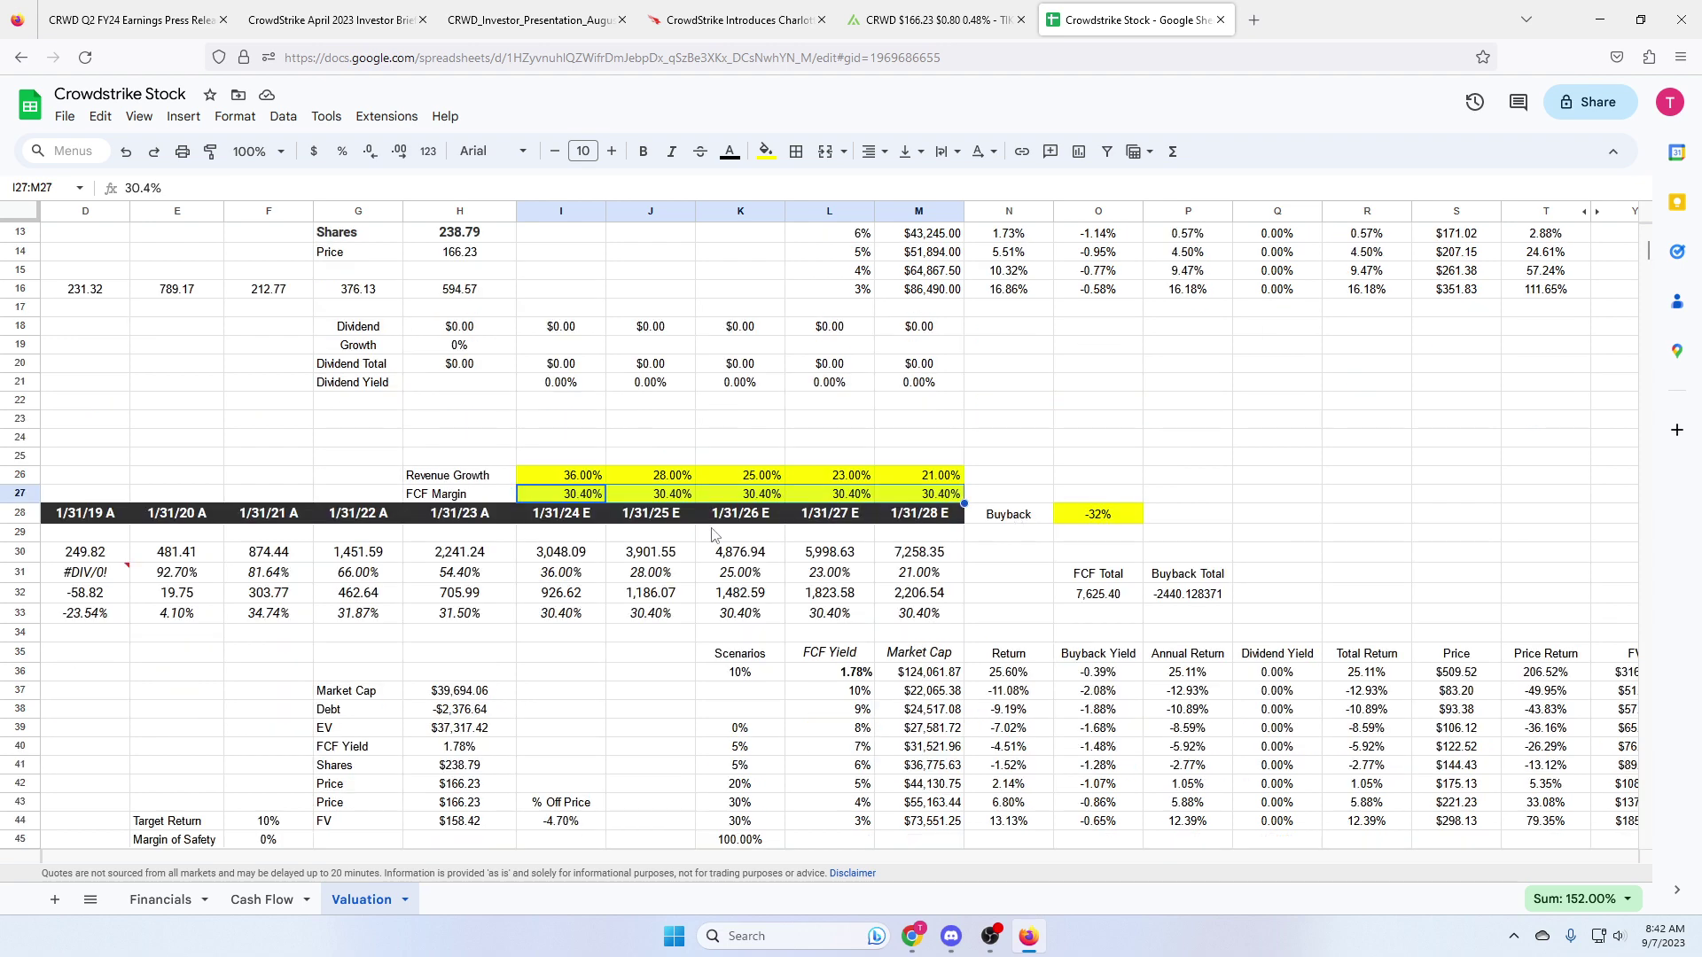
scroll(679, 532, "up", 6)
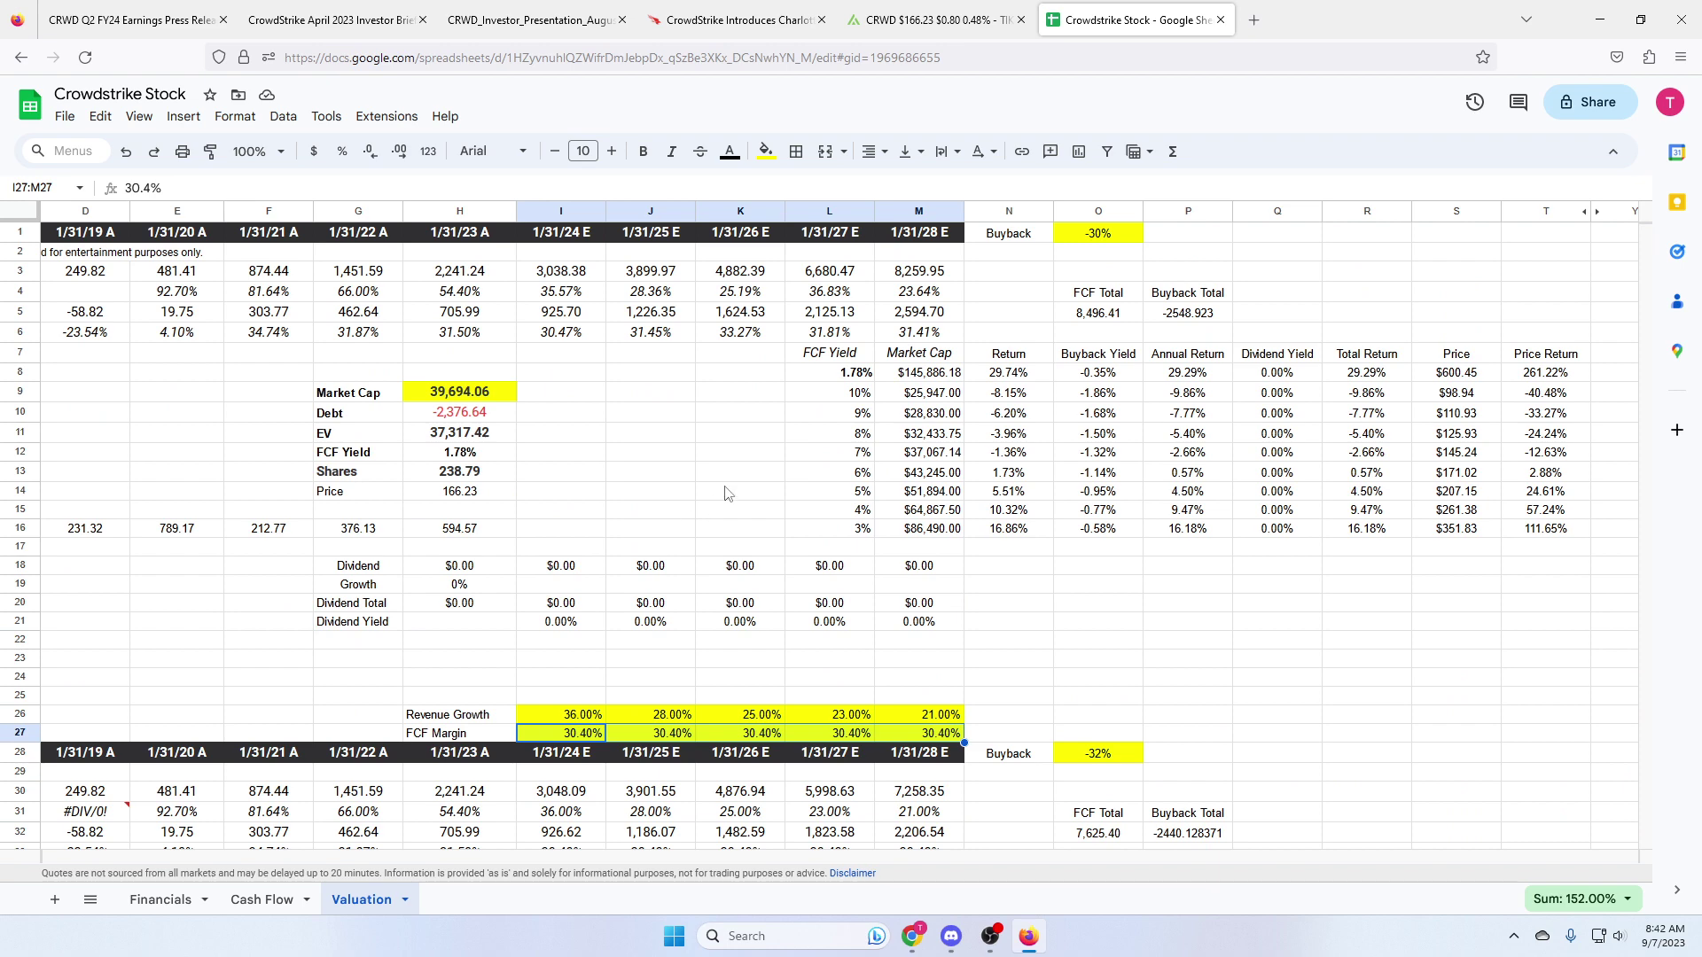
Step: Go through each year's Revenue Growth assumption in I26:M26 and compare it with the estimated growth in row 4
scroll(725, 493, "down", 2)
scroll(726, 494, "down", 2)
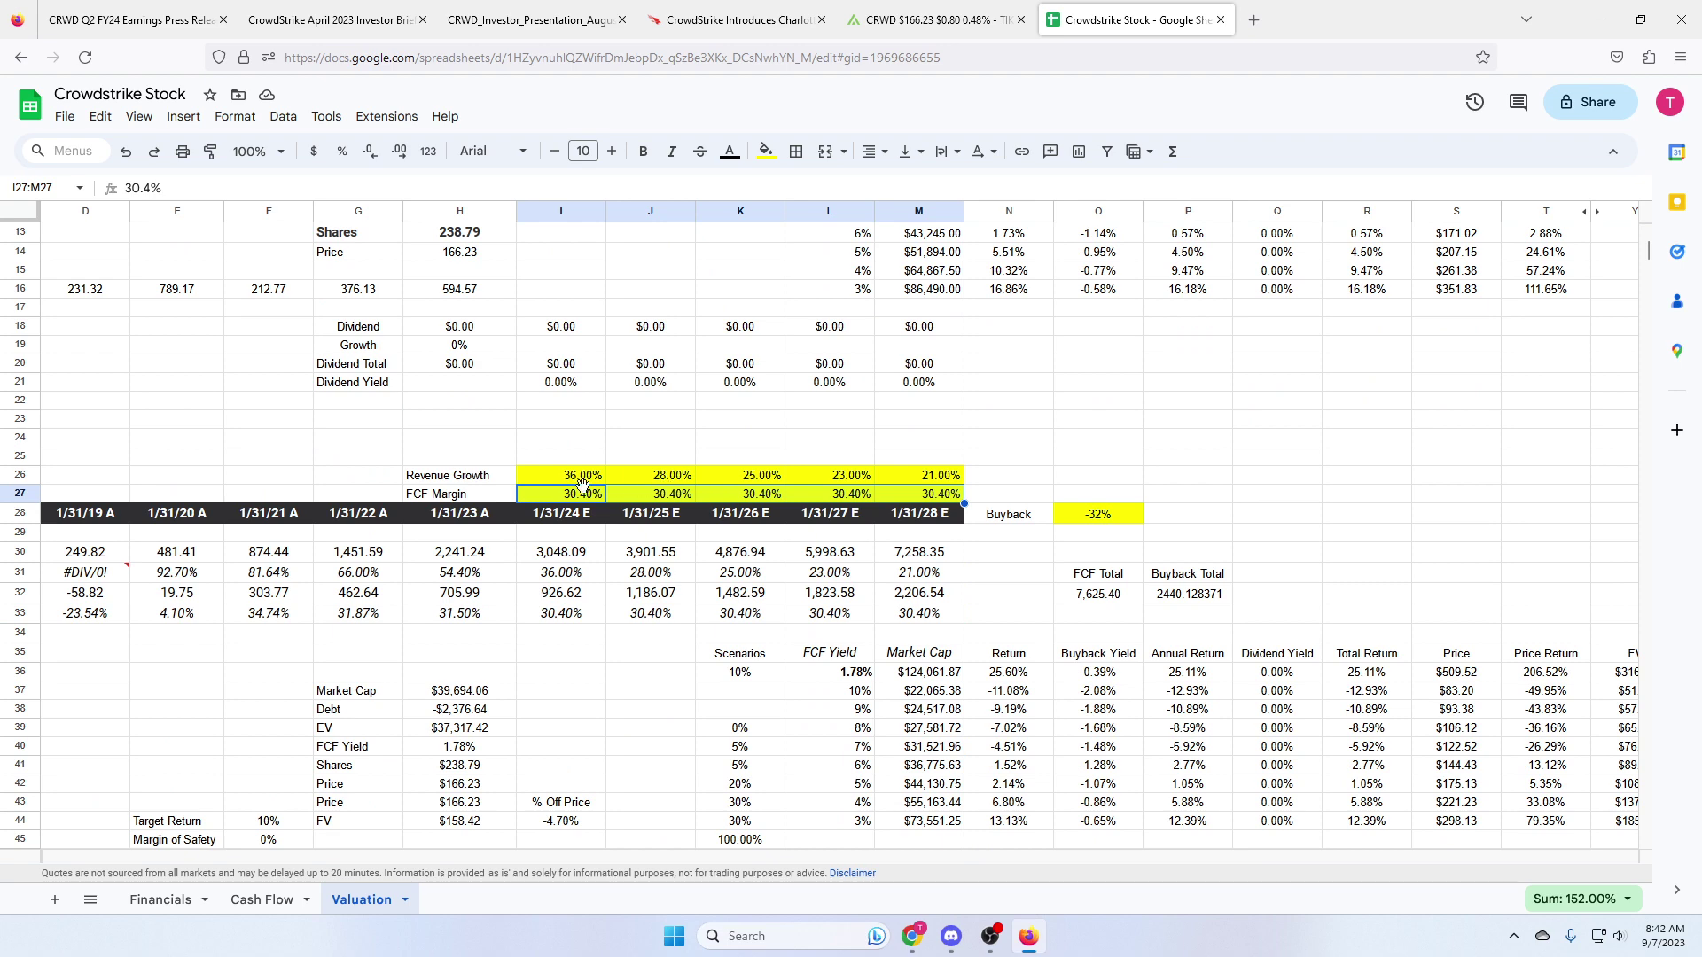
scroll(623, 472, "up", 4)
scroll(616, 496, "down", 2)
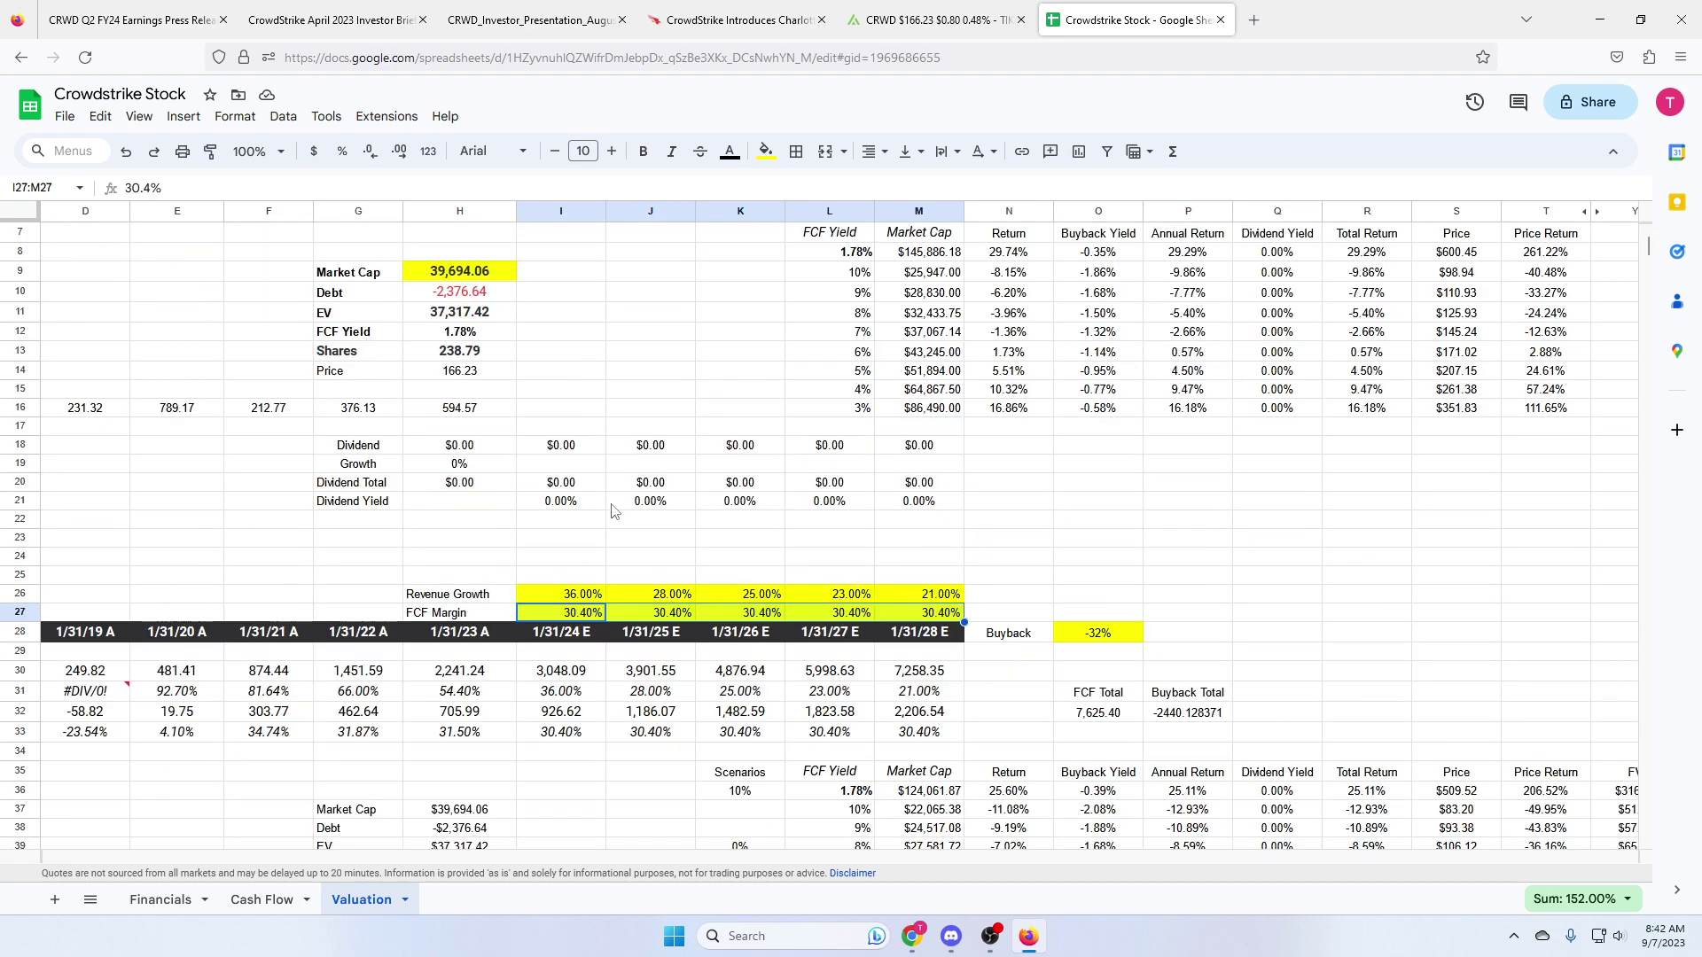
scroll(611, 512, "up", 2)
scroll(613, 532, "down", 2)
left_click(599, 590)
scroll(706, 530, "up", 2)
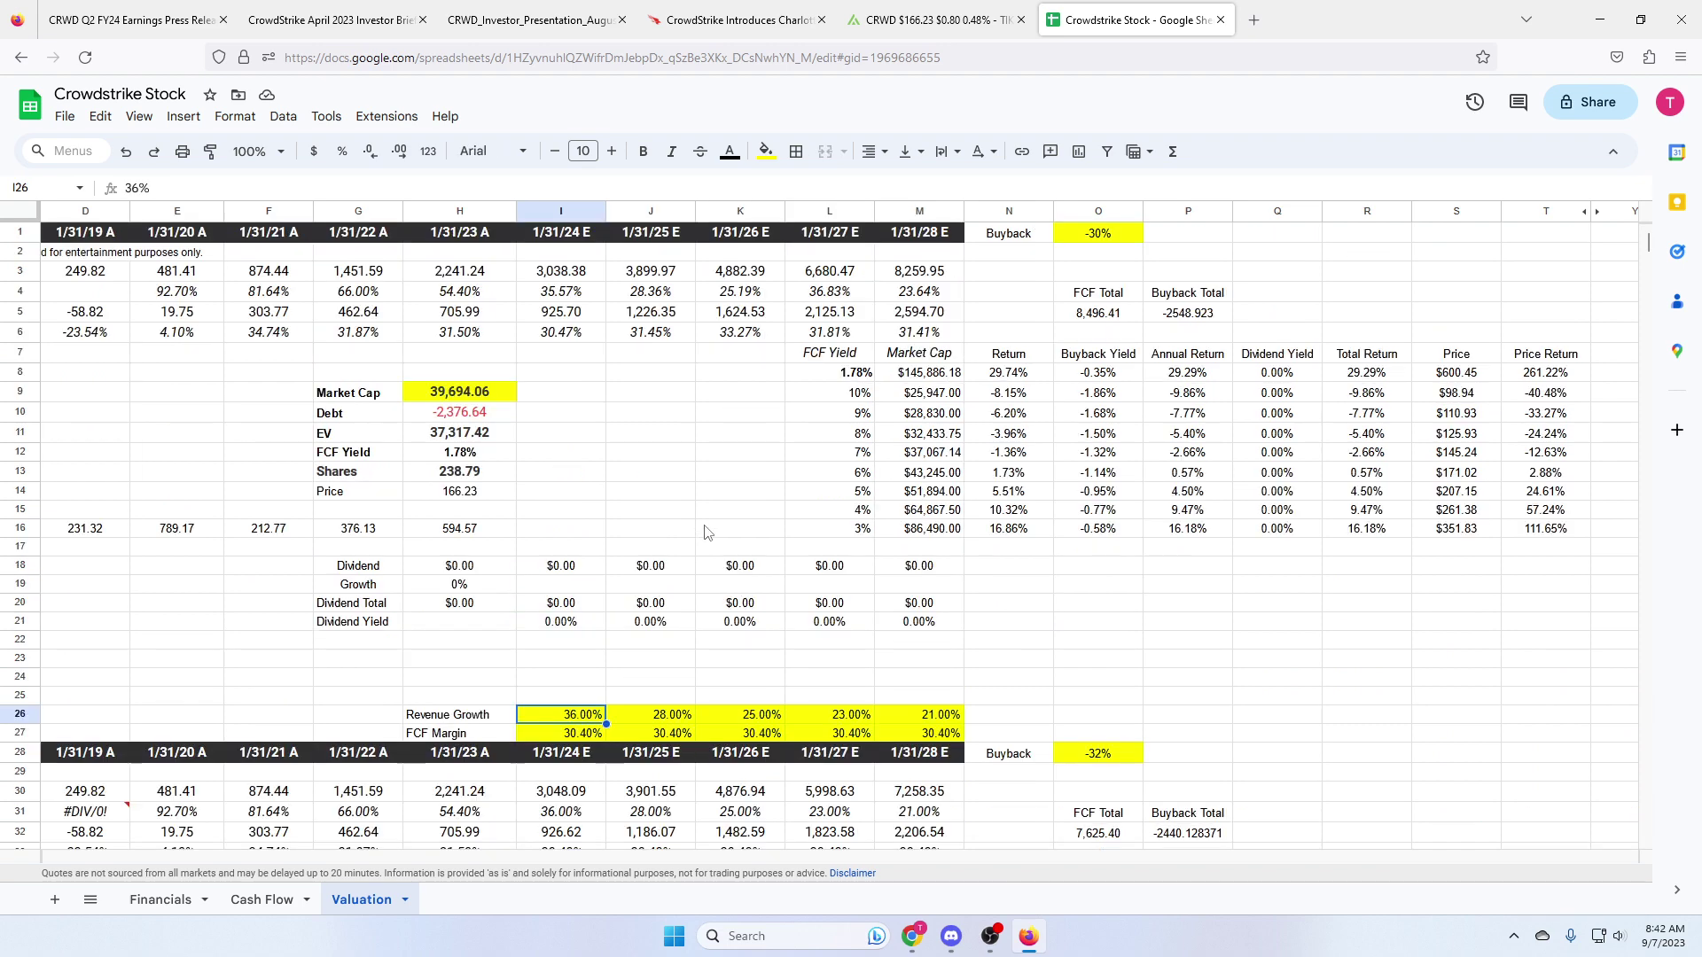
key("Right")
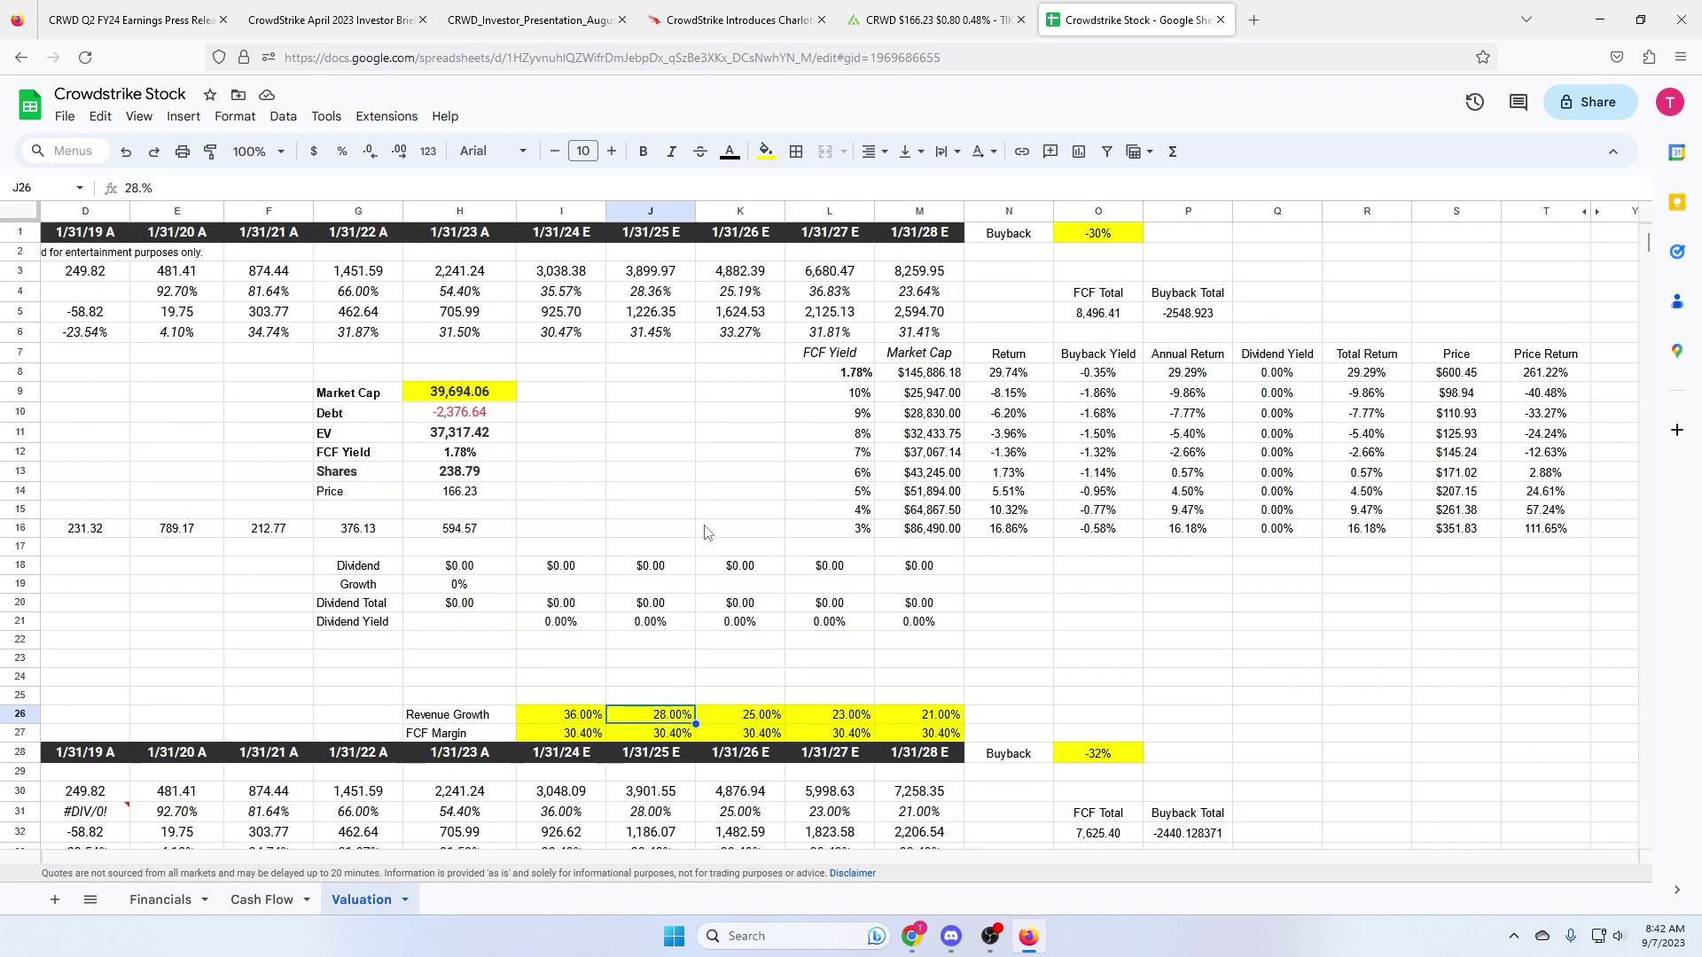
key("Right")
key("Right")
key("Right")
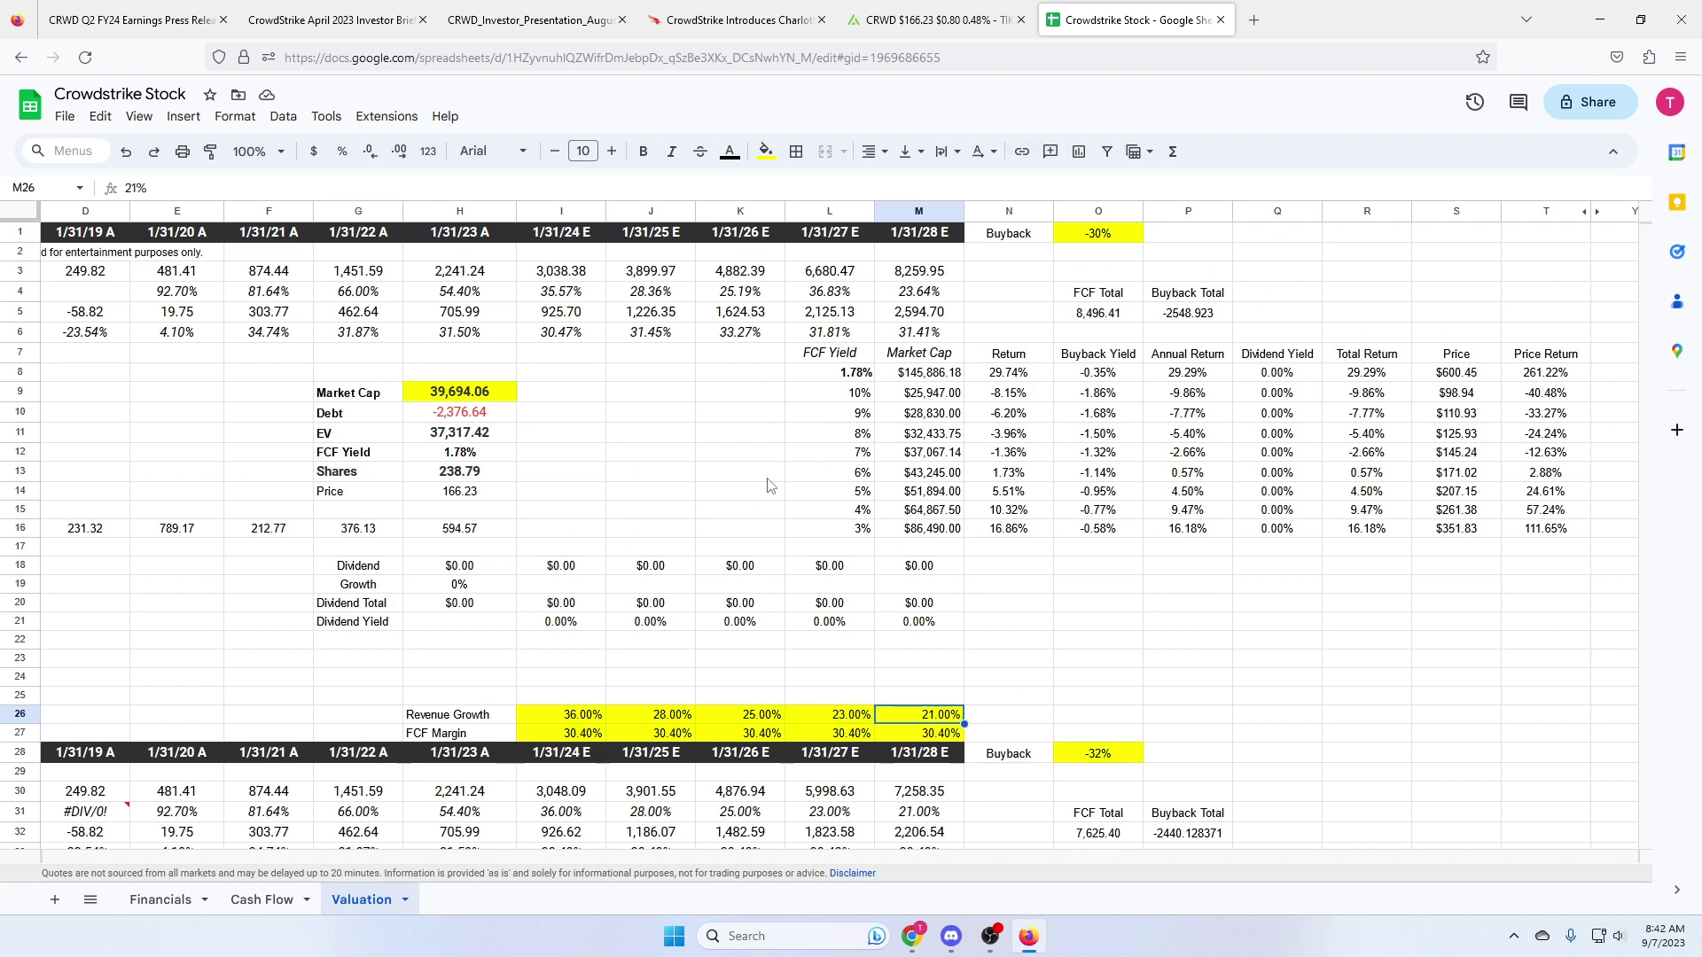
scroll(769, 486, "down", 4)
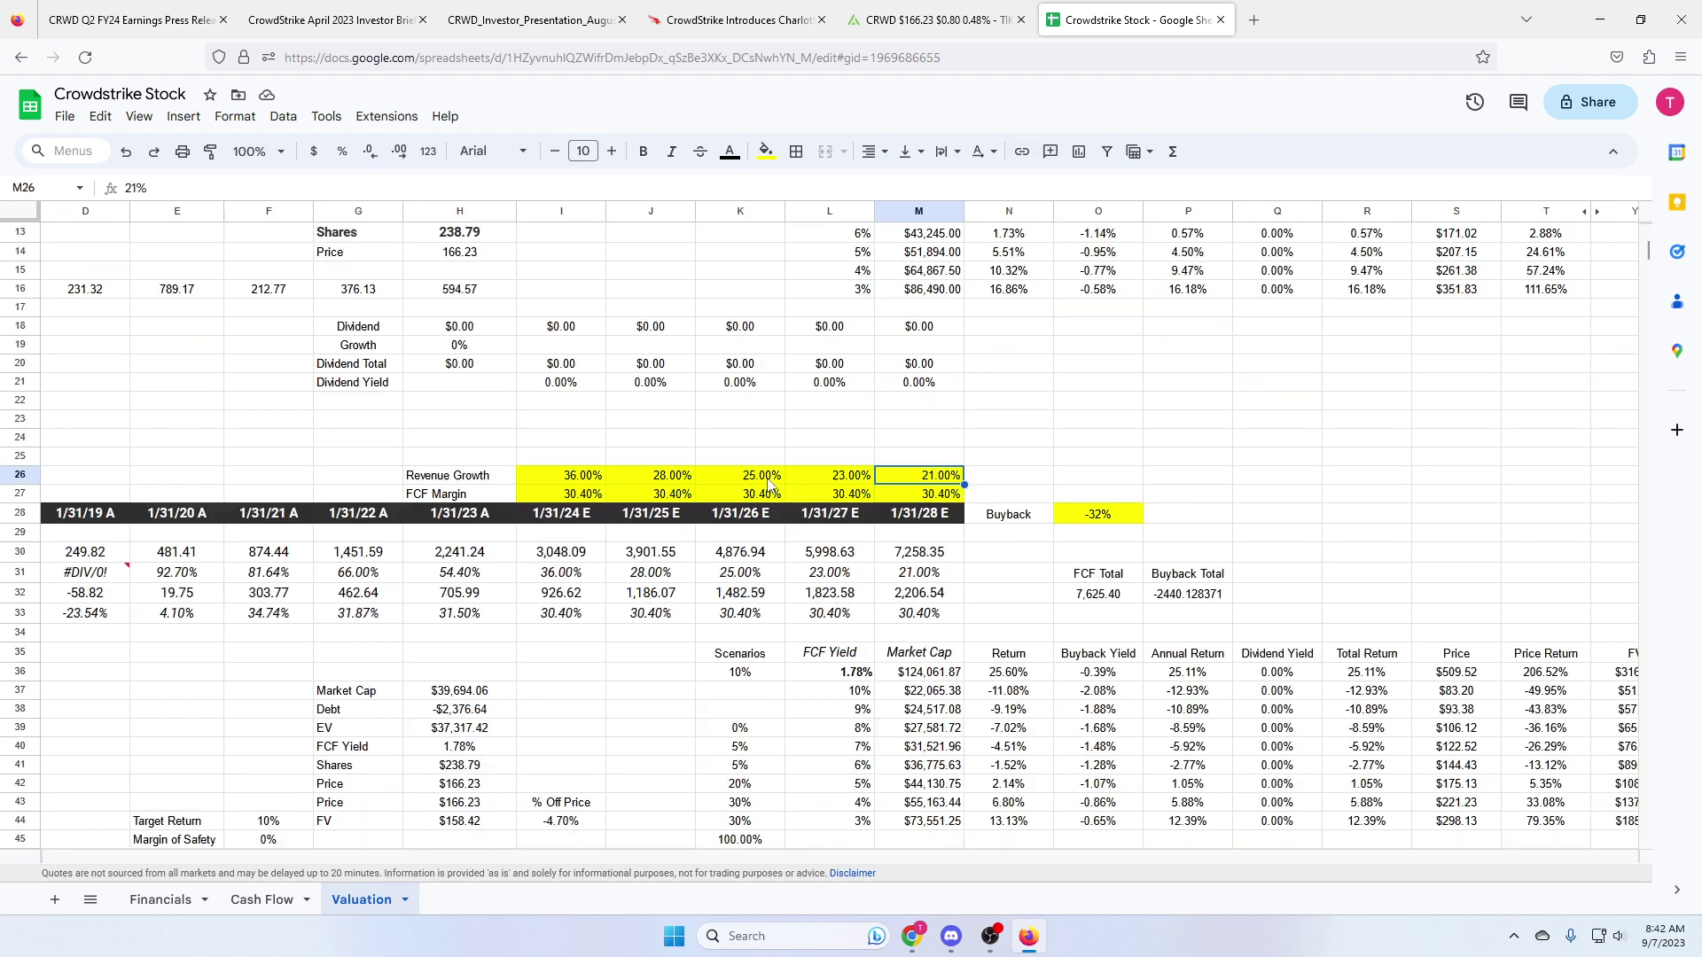
Step: Examine the second model's buyback percentage, Buyback Total and current FCF Yield in O28, P32 and H40
left_click(1094, 520)
scroll(1243, 478, "down", 2)
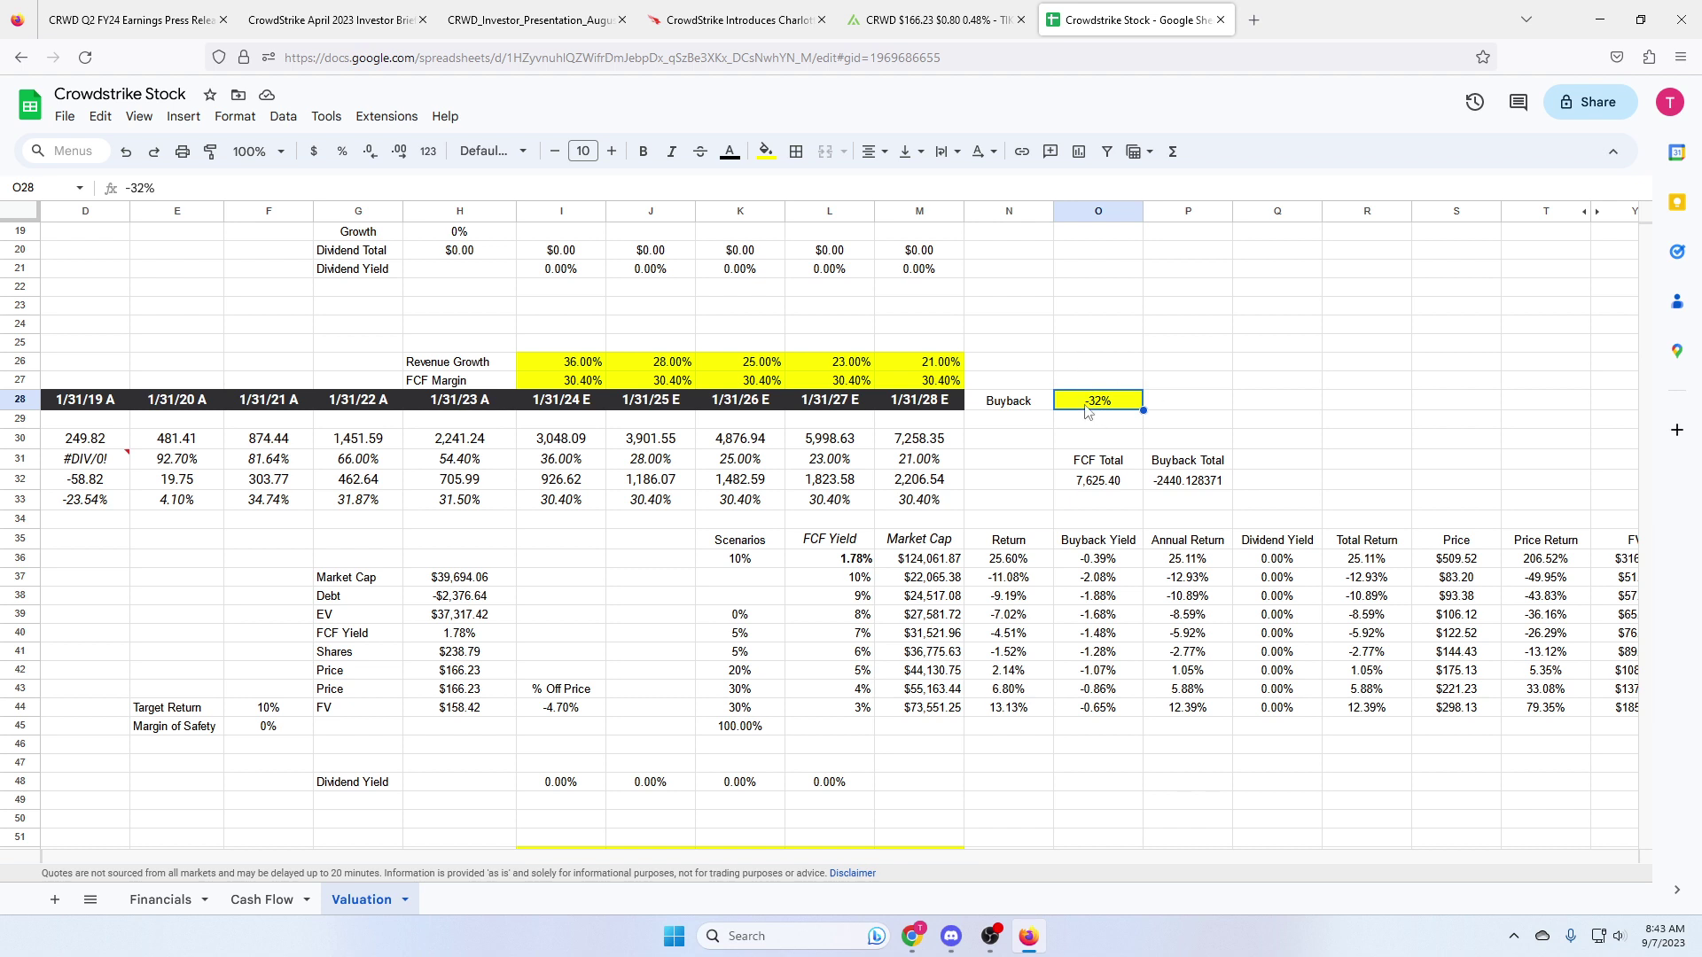
left_click(1169, 484)
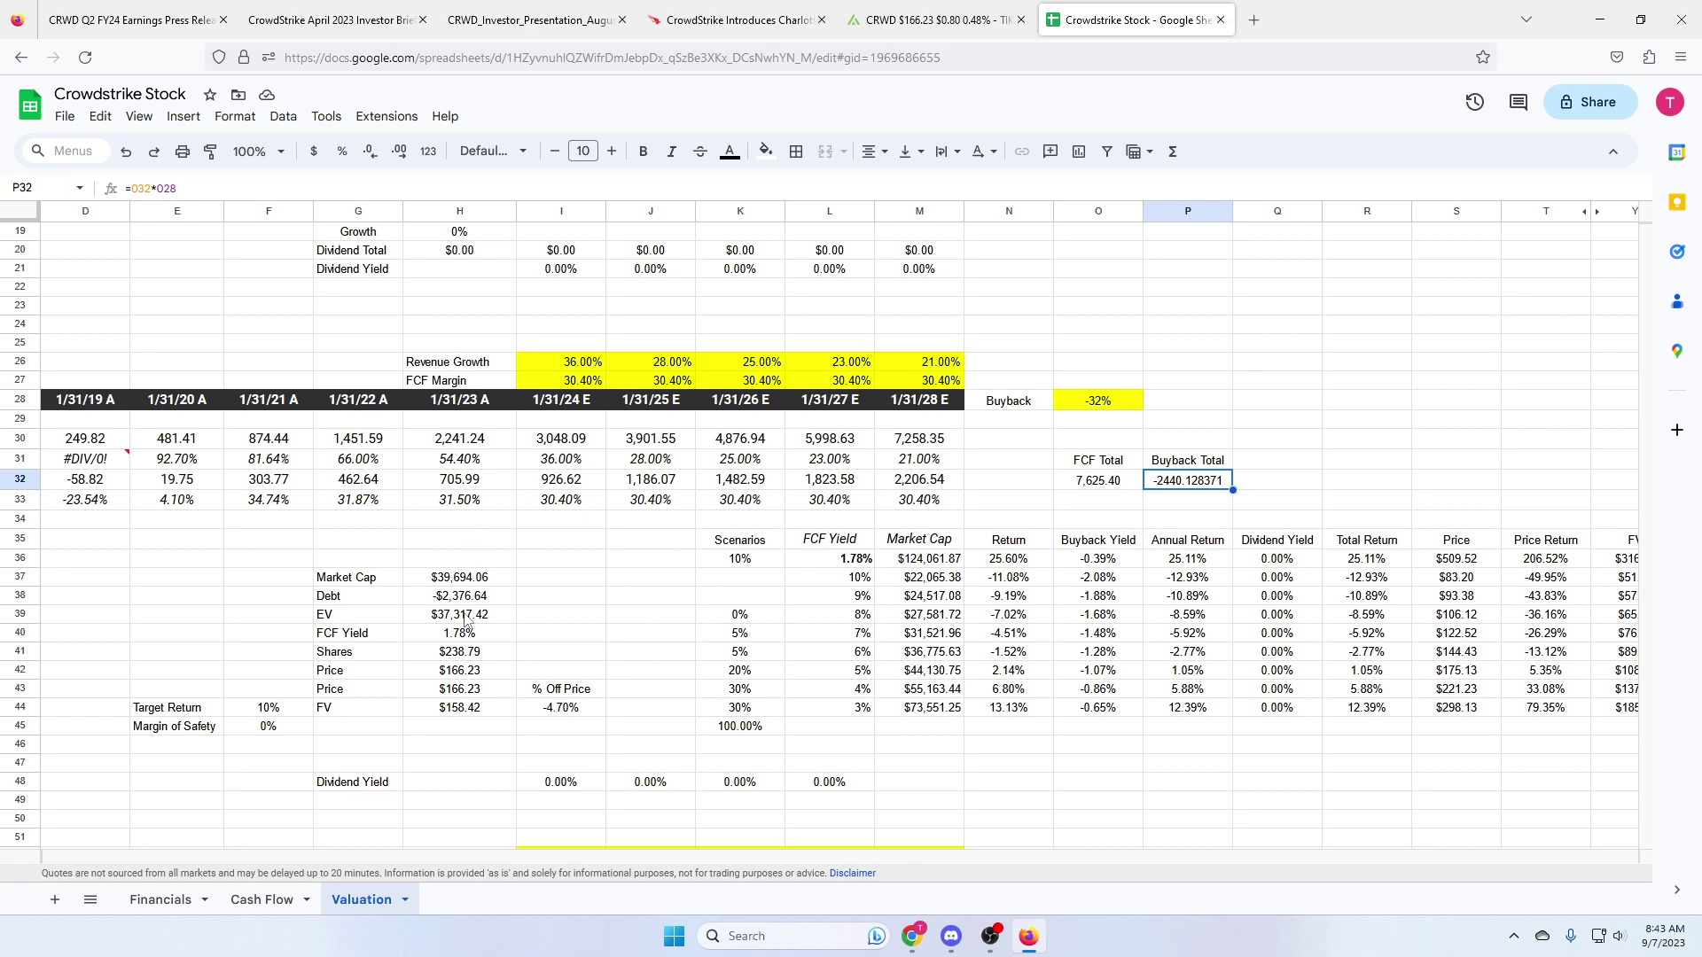
scroll(465, 617, "down", 2)
scroll(435, 638, "up", 2)
scroll(398, 661, "down", 2)
left_click(458, 525)
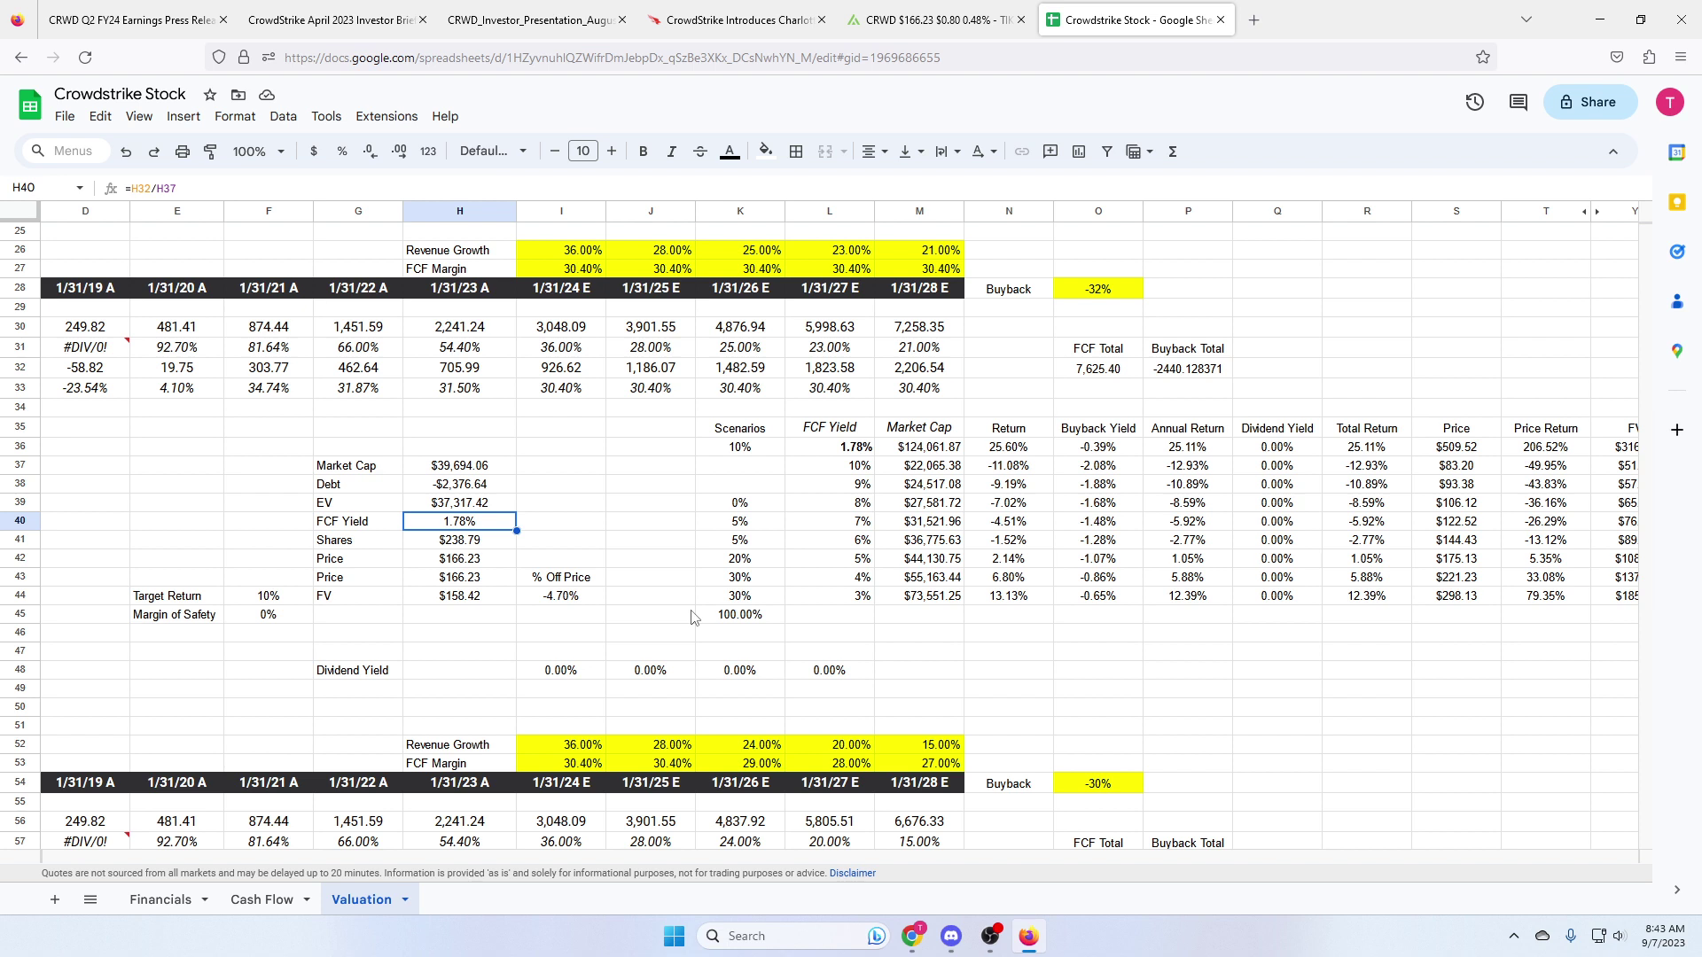
Step: Inspect row 36 of the second model from FCF Yield through Market Cap and Return to Annual Return
left_click(860, 450)
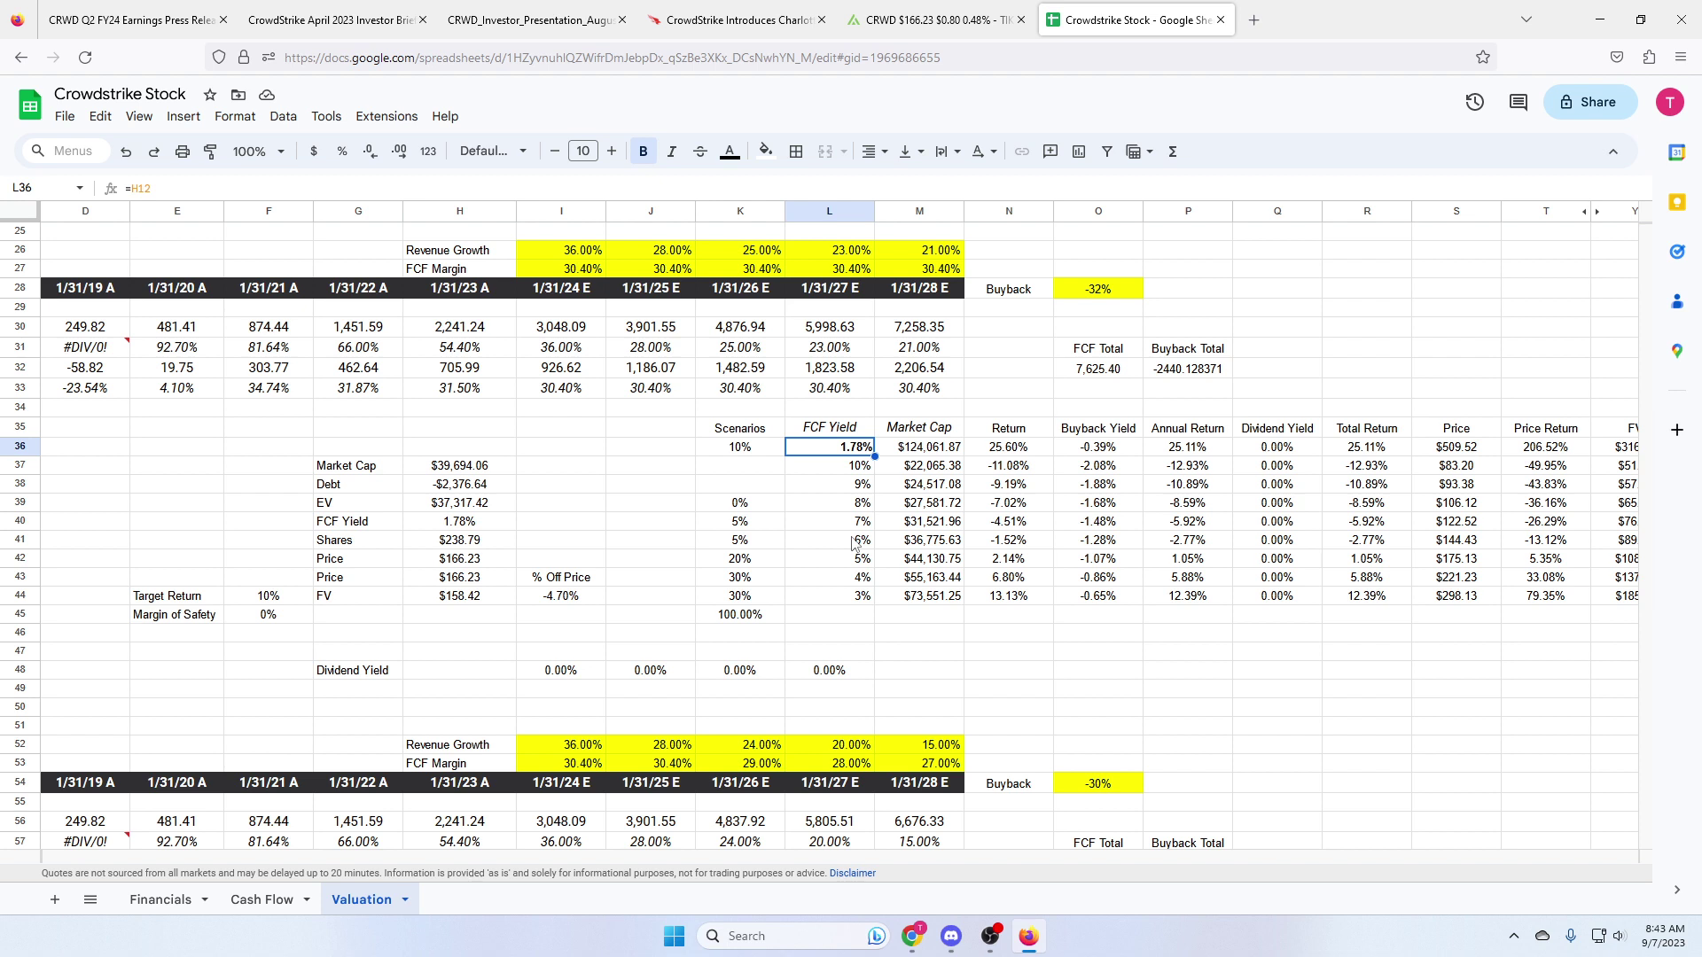
key("Right")
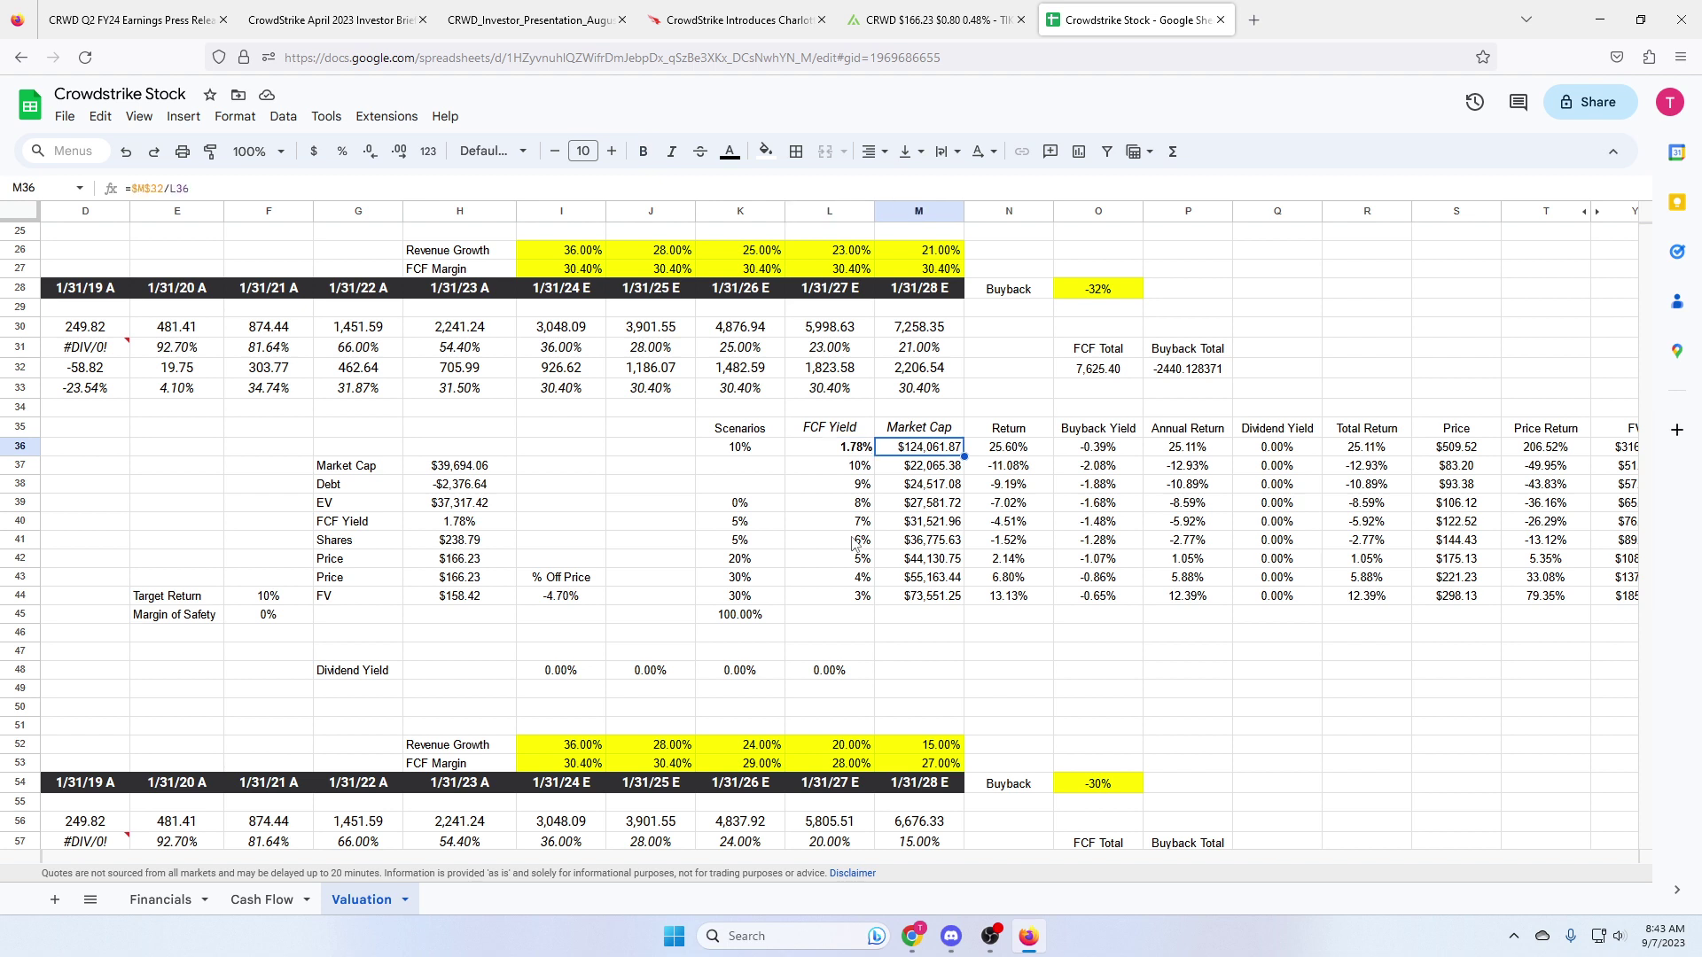
key("Right")
key("Right")
key("Right")
key("Right")
key("Left")
key("Left")
key("Left")
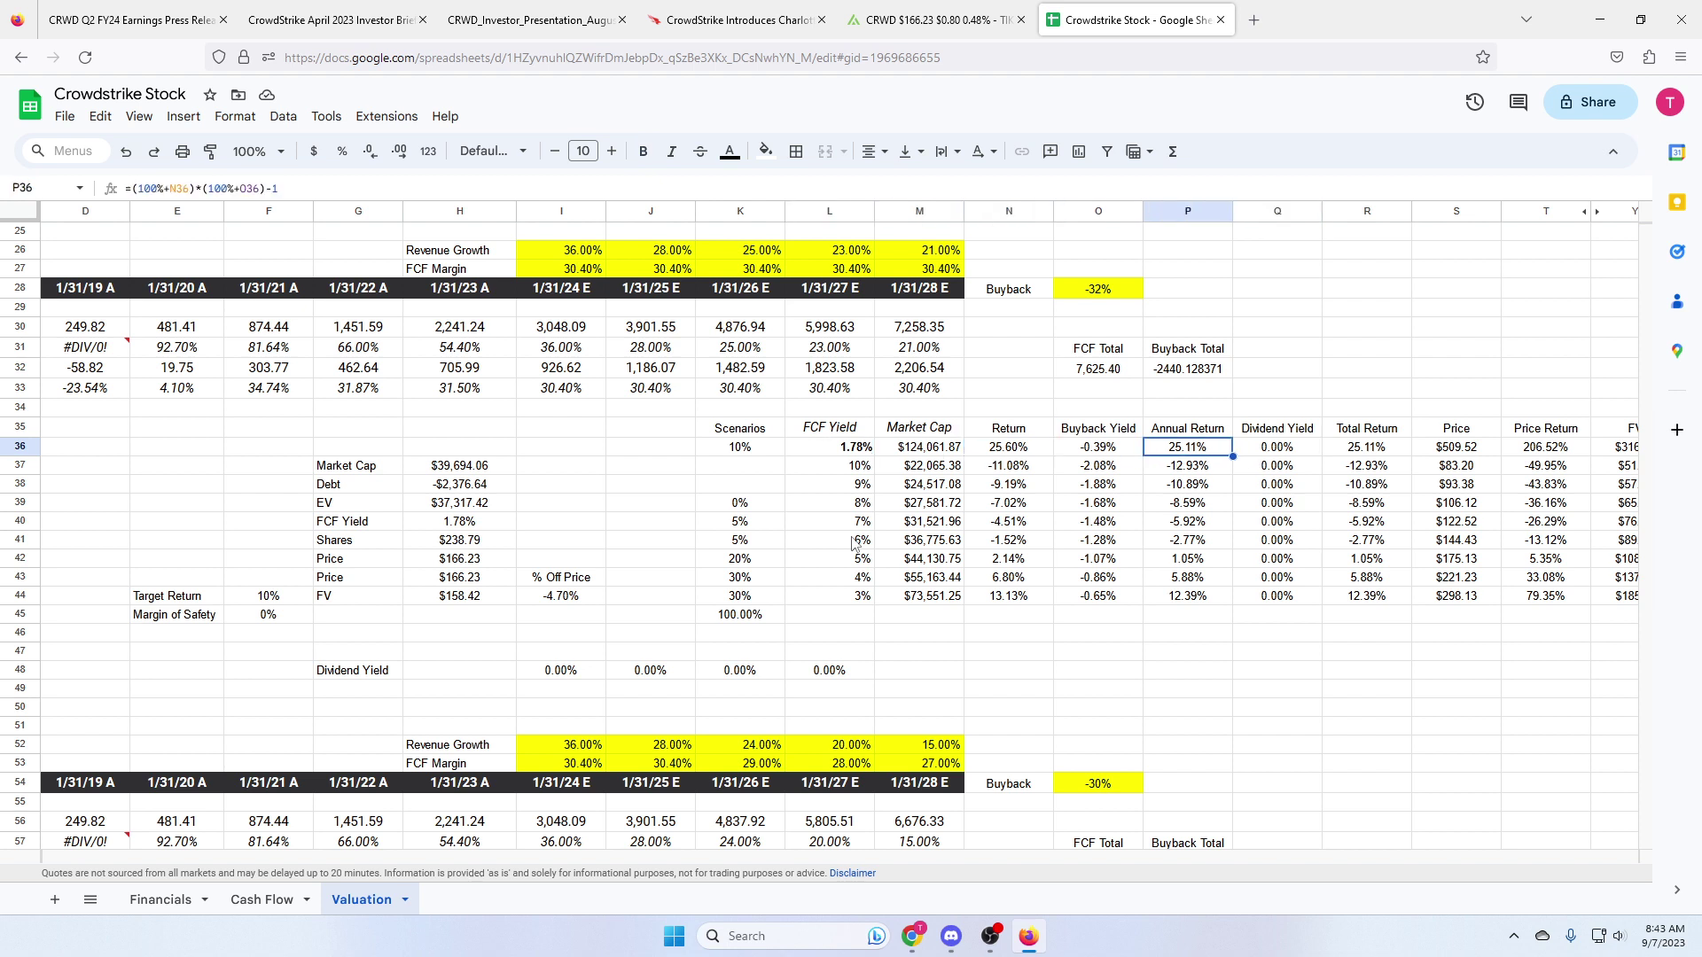
key("Left")
key("Right")
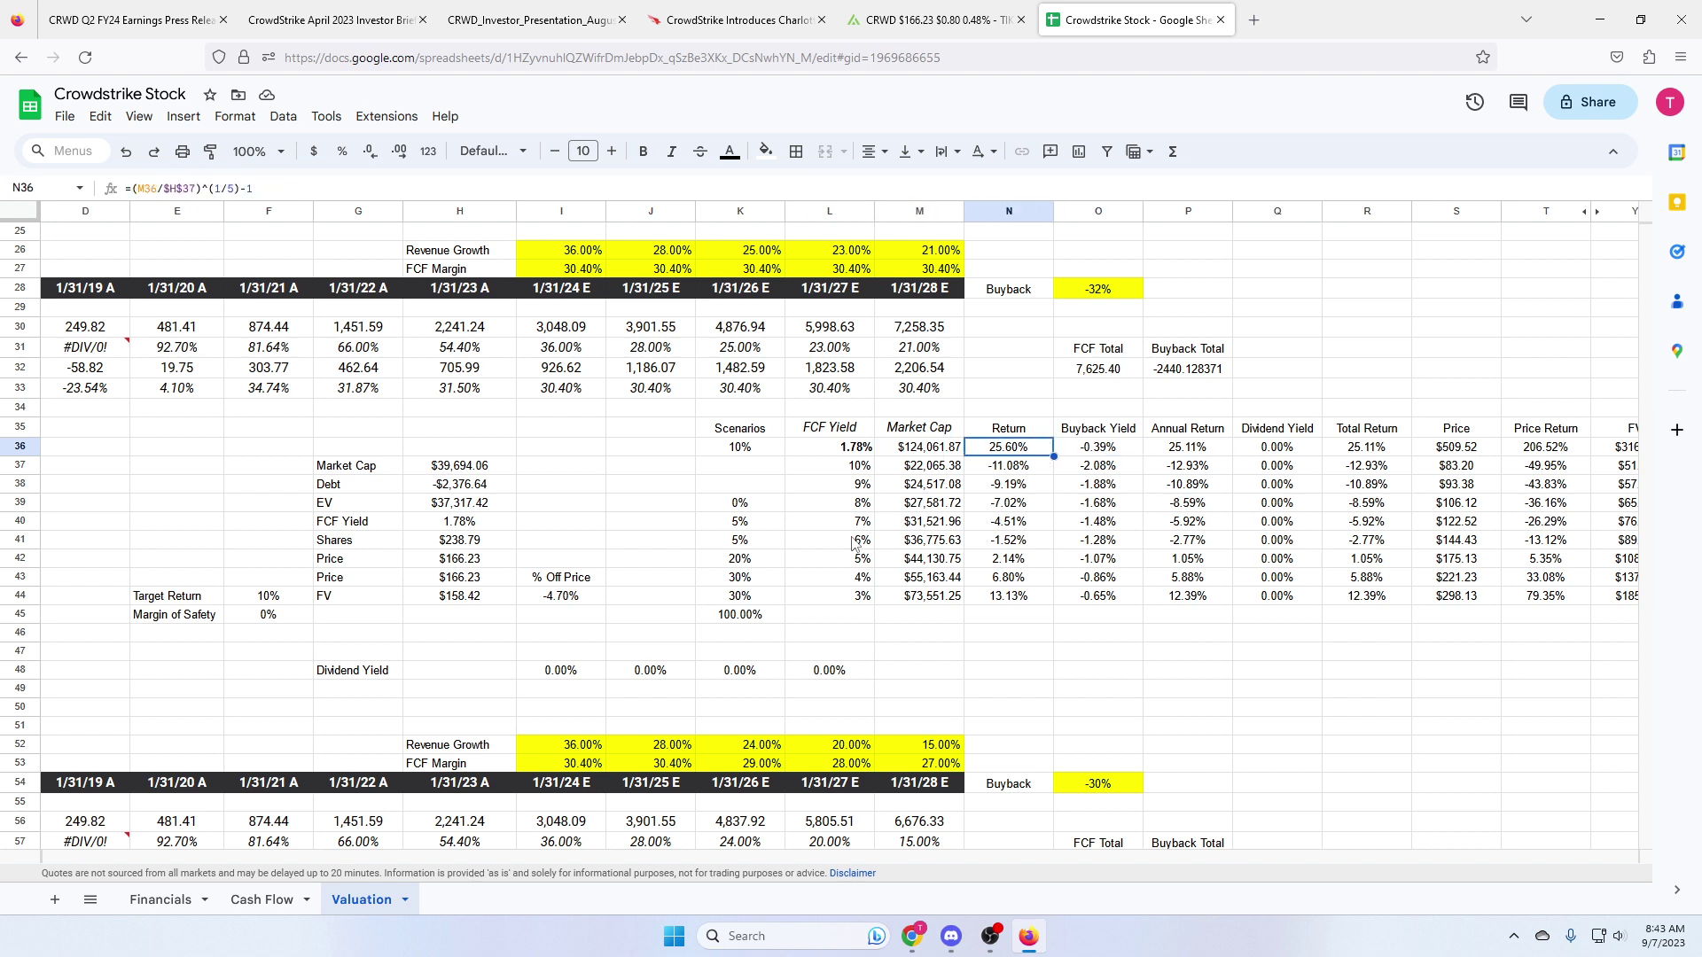
key("Right")
key("Right")
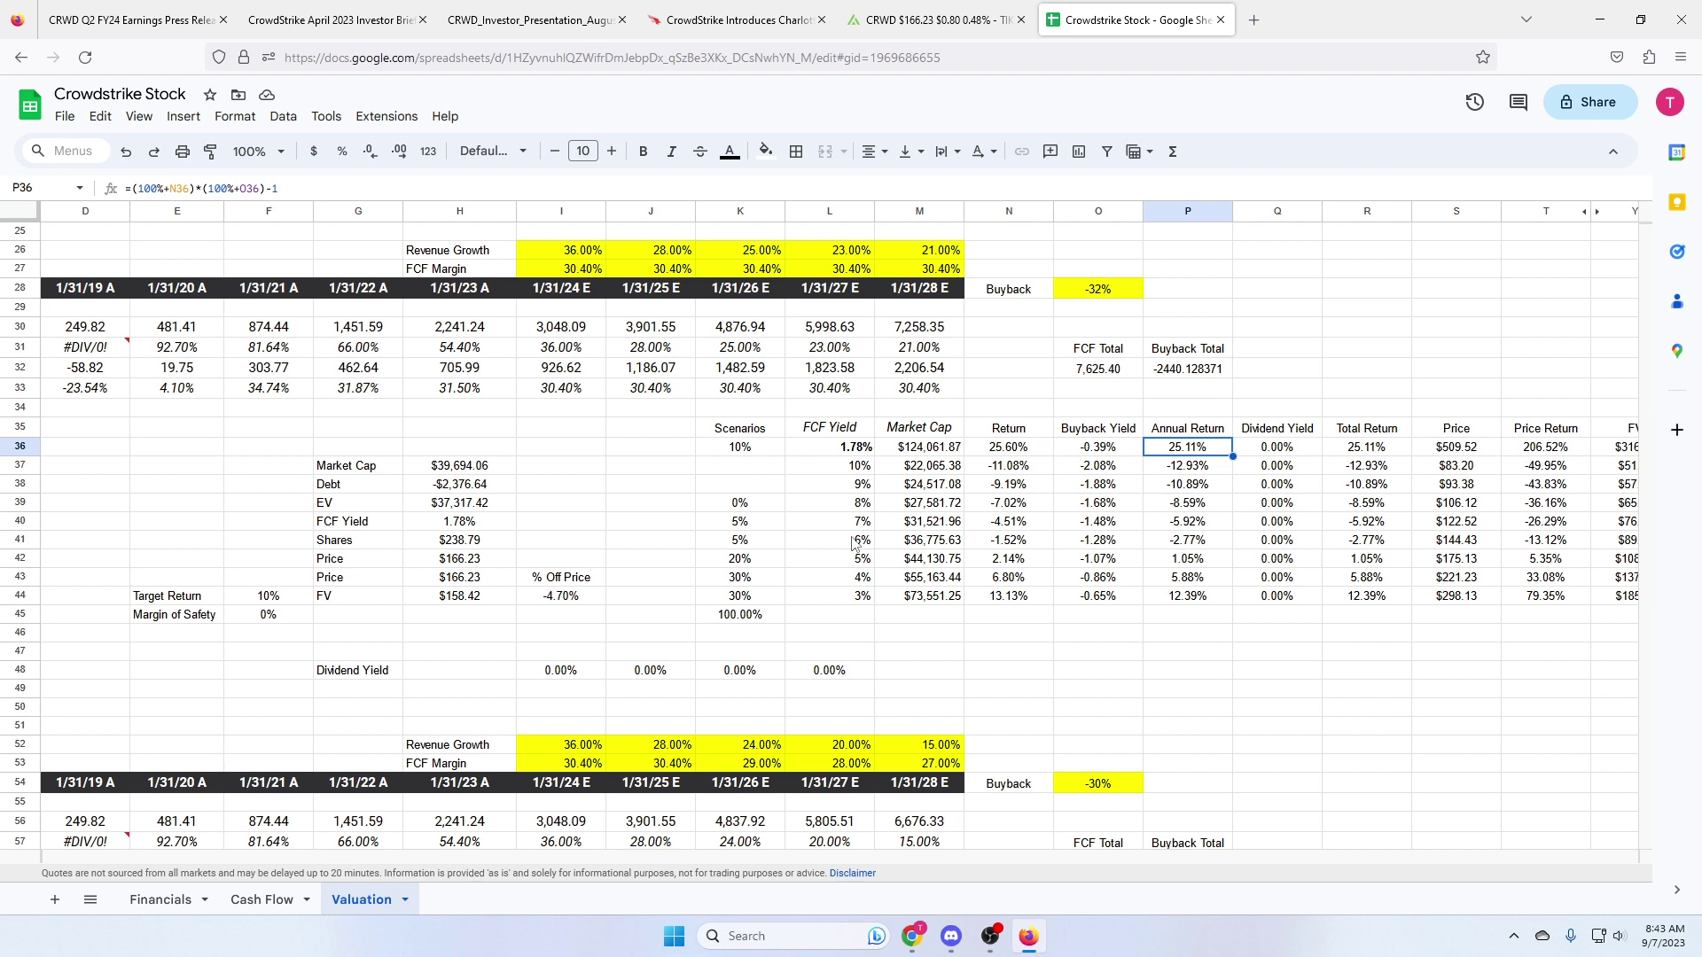
Step: Trace how Buyback Yield and Dividend Yield feed into Total Return, Price and Price Return in row 36
key("Left")
key("Left")
key("Right")
key("Right")
key("Right")
key("Right")
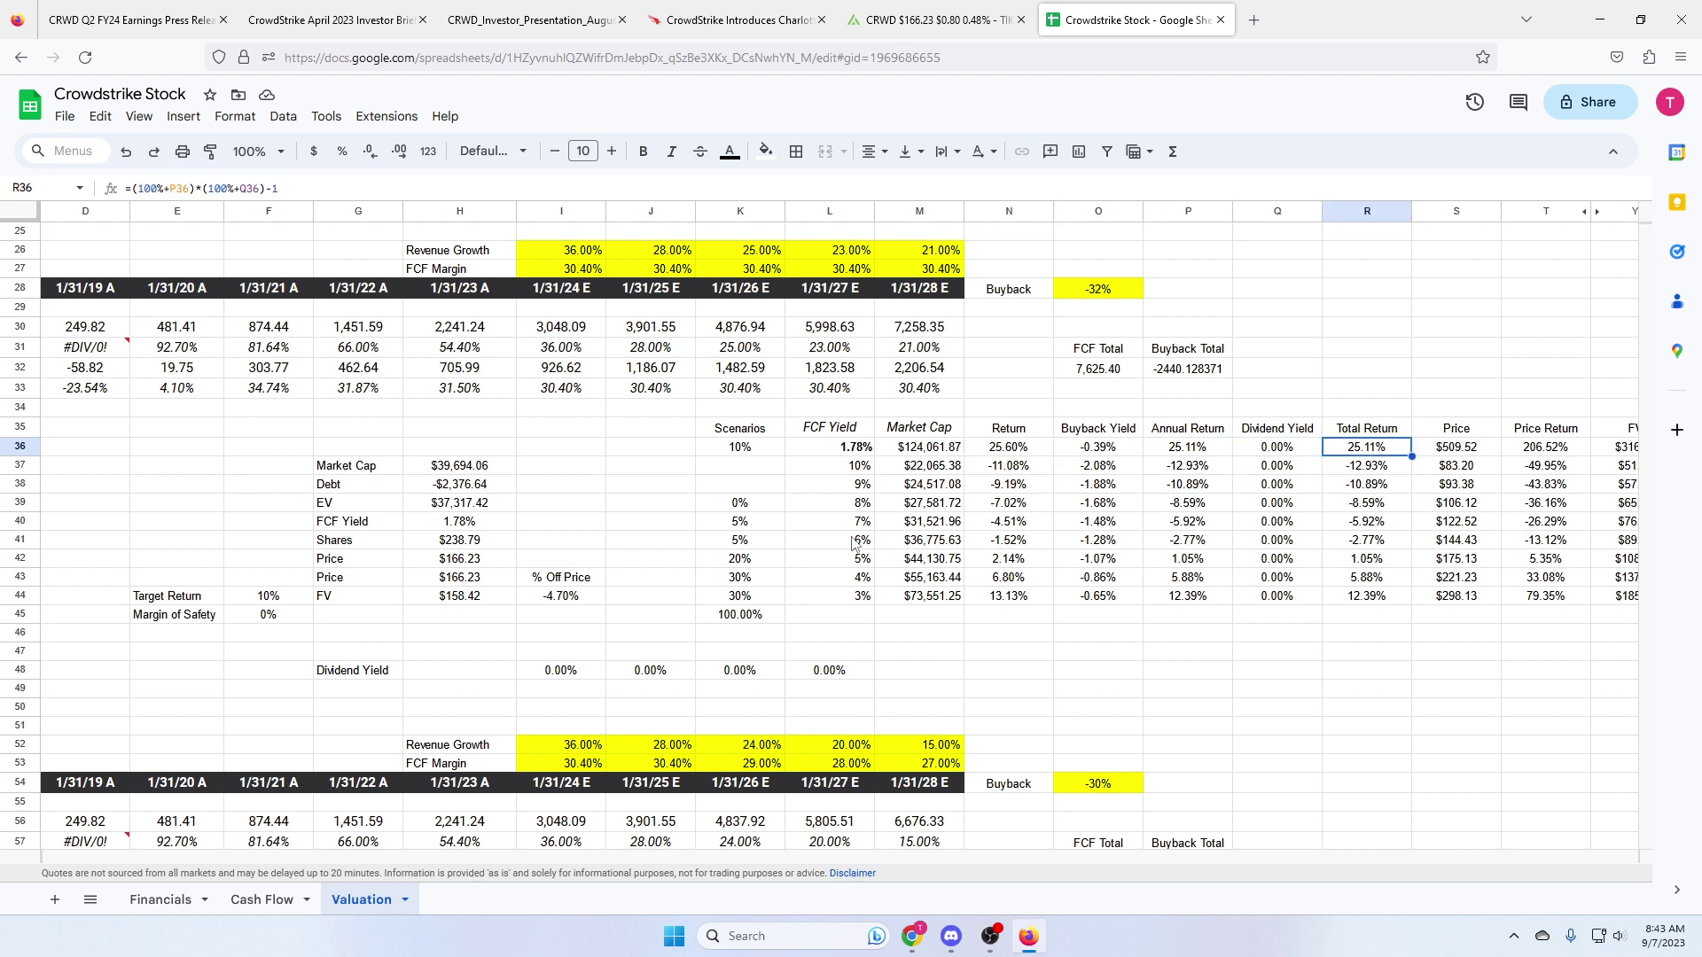
key("Right")
key("Right")
key("Left")
key("Left")
key("Left")
key("Left")
key("Left")
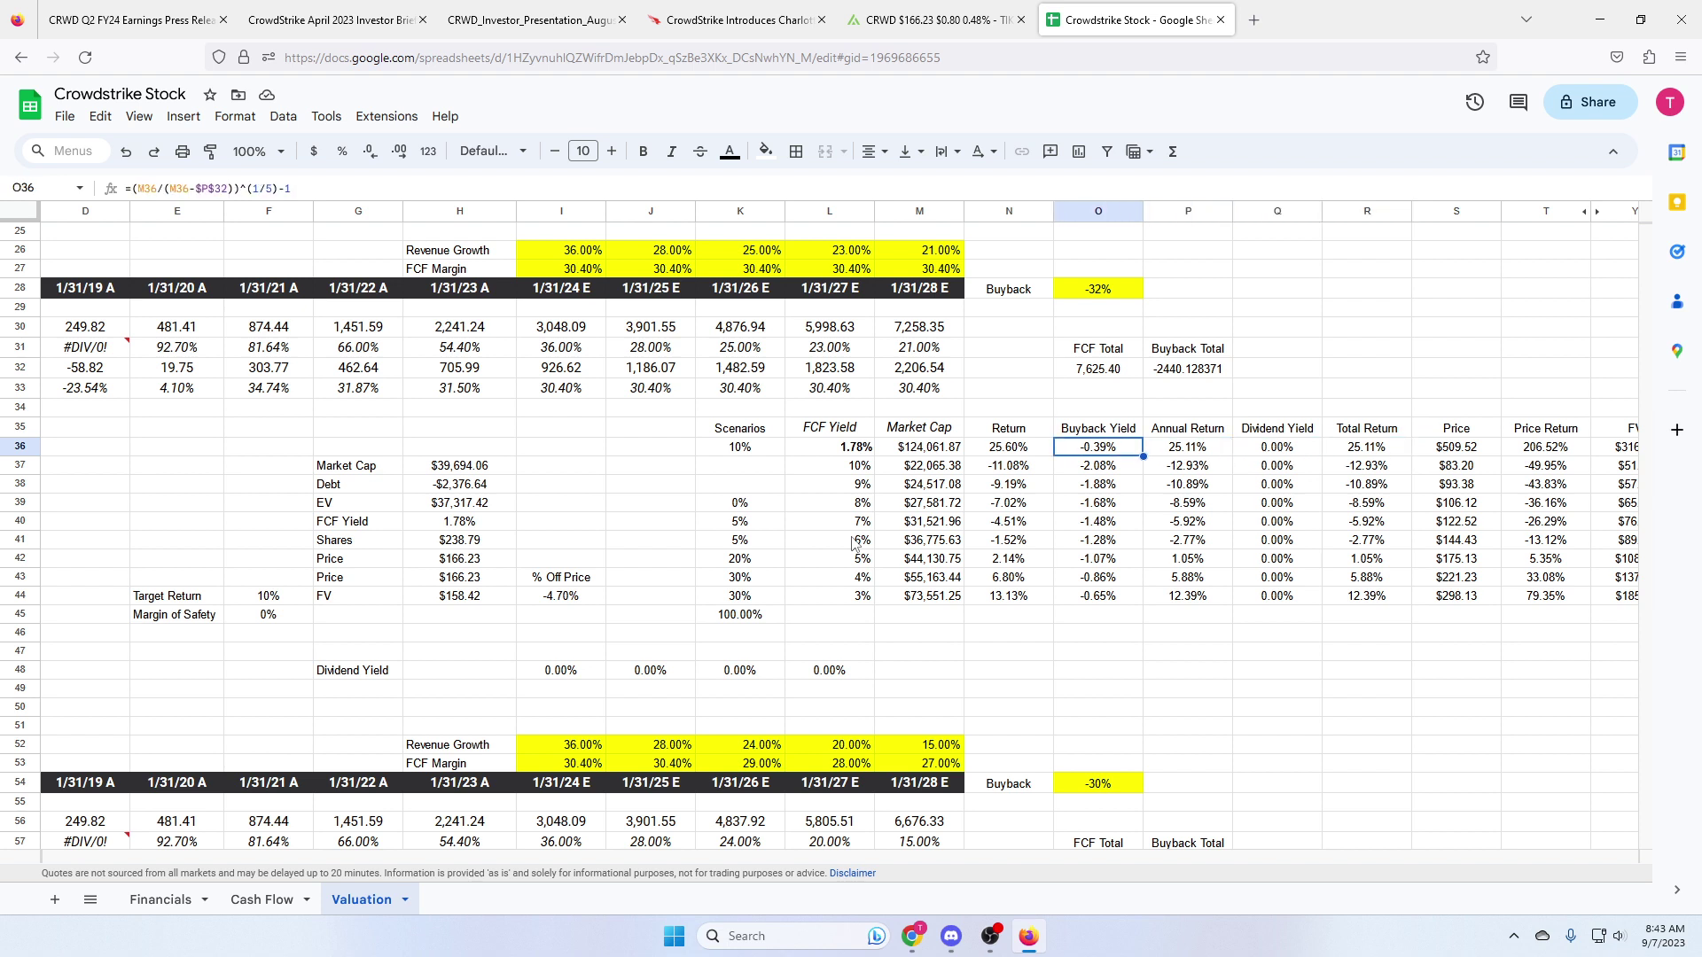
key("Right")
key("Right")
key("Right")
key("Right")
key("Left")
key("Left")
key("Left")
key("Left")
Step: Compare the second model's Total Return for the 10% FCF Yield scenario with that for the 3% scenario
key("Down")
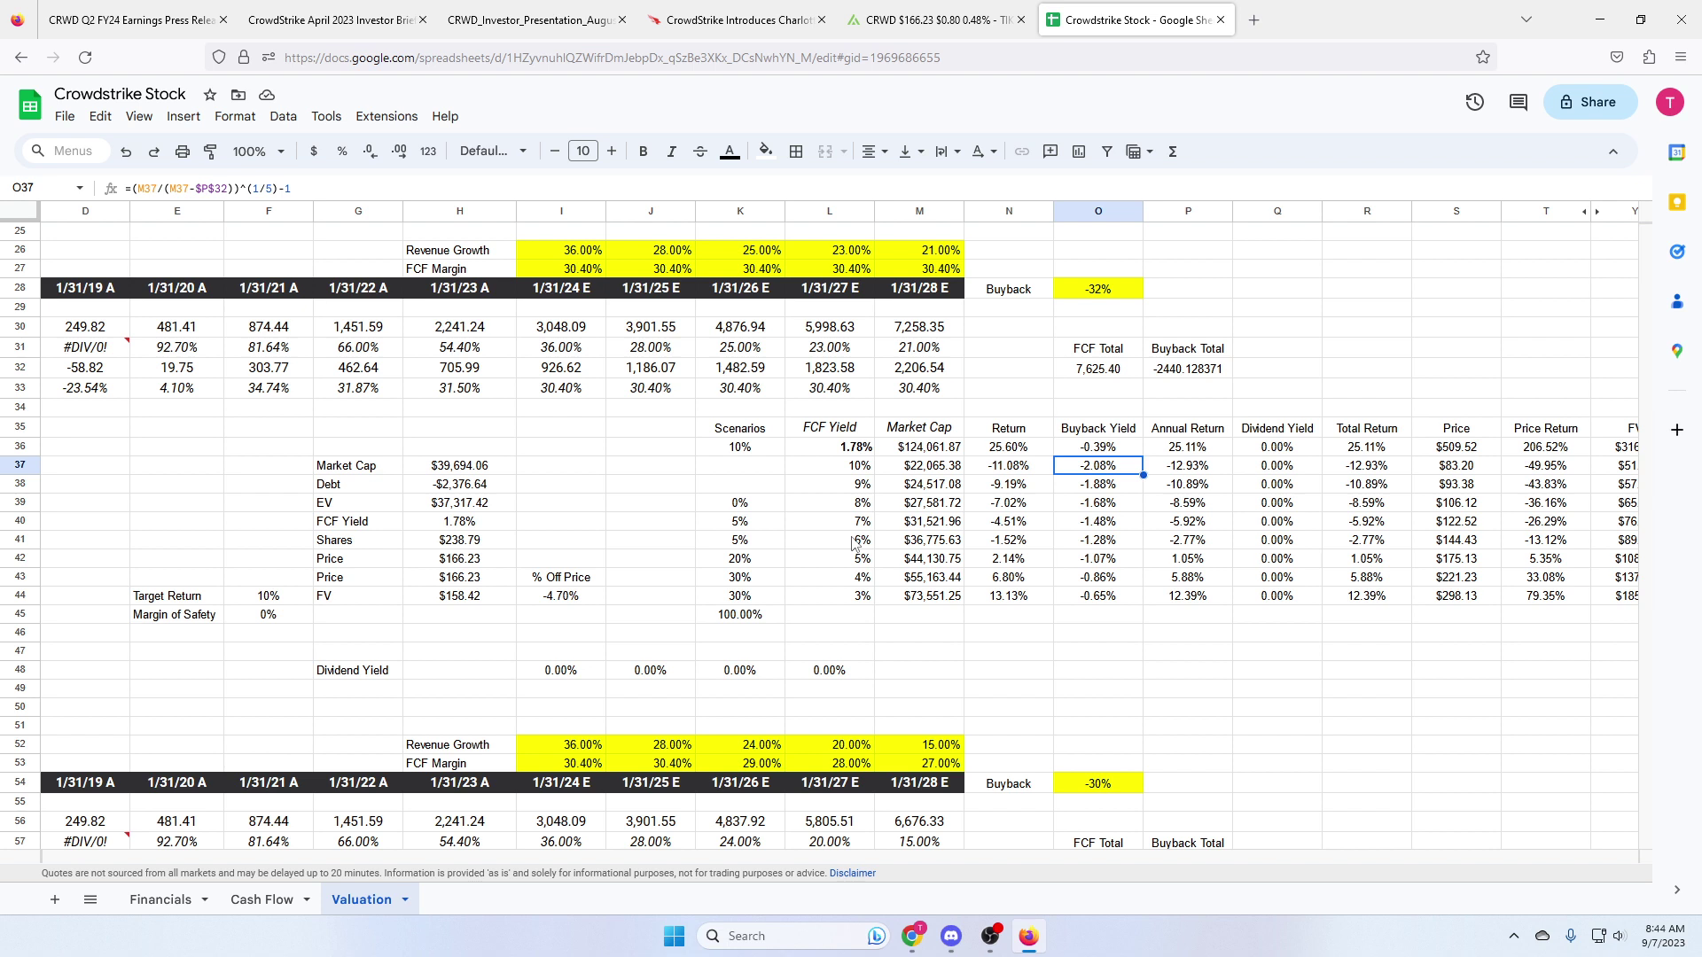
key("Up")
key("Up")
key("Up")
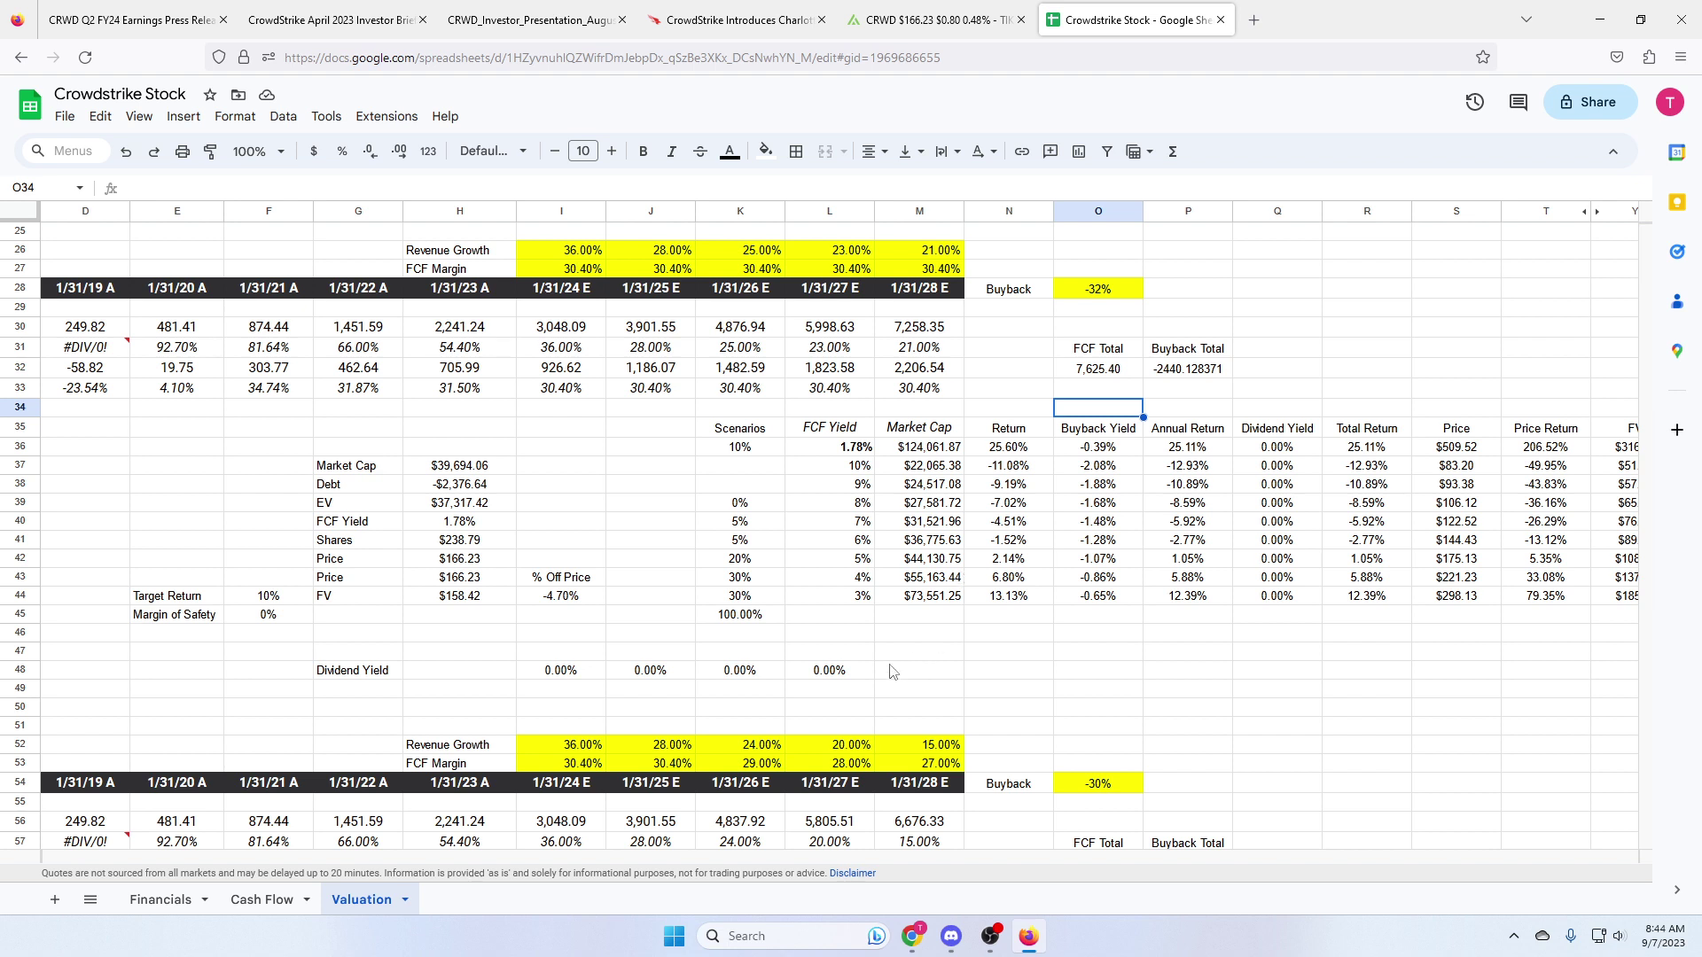
left_click(860, 599)
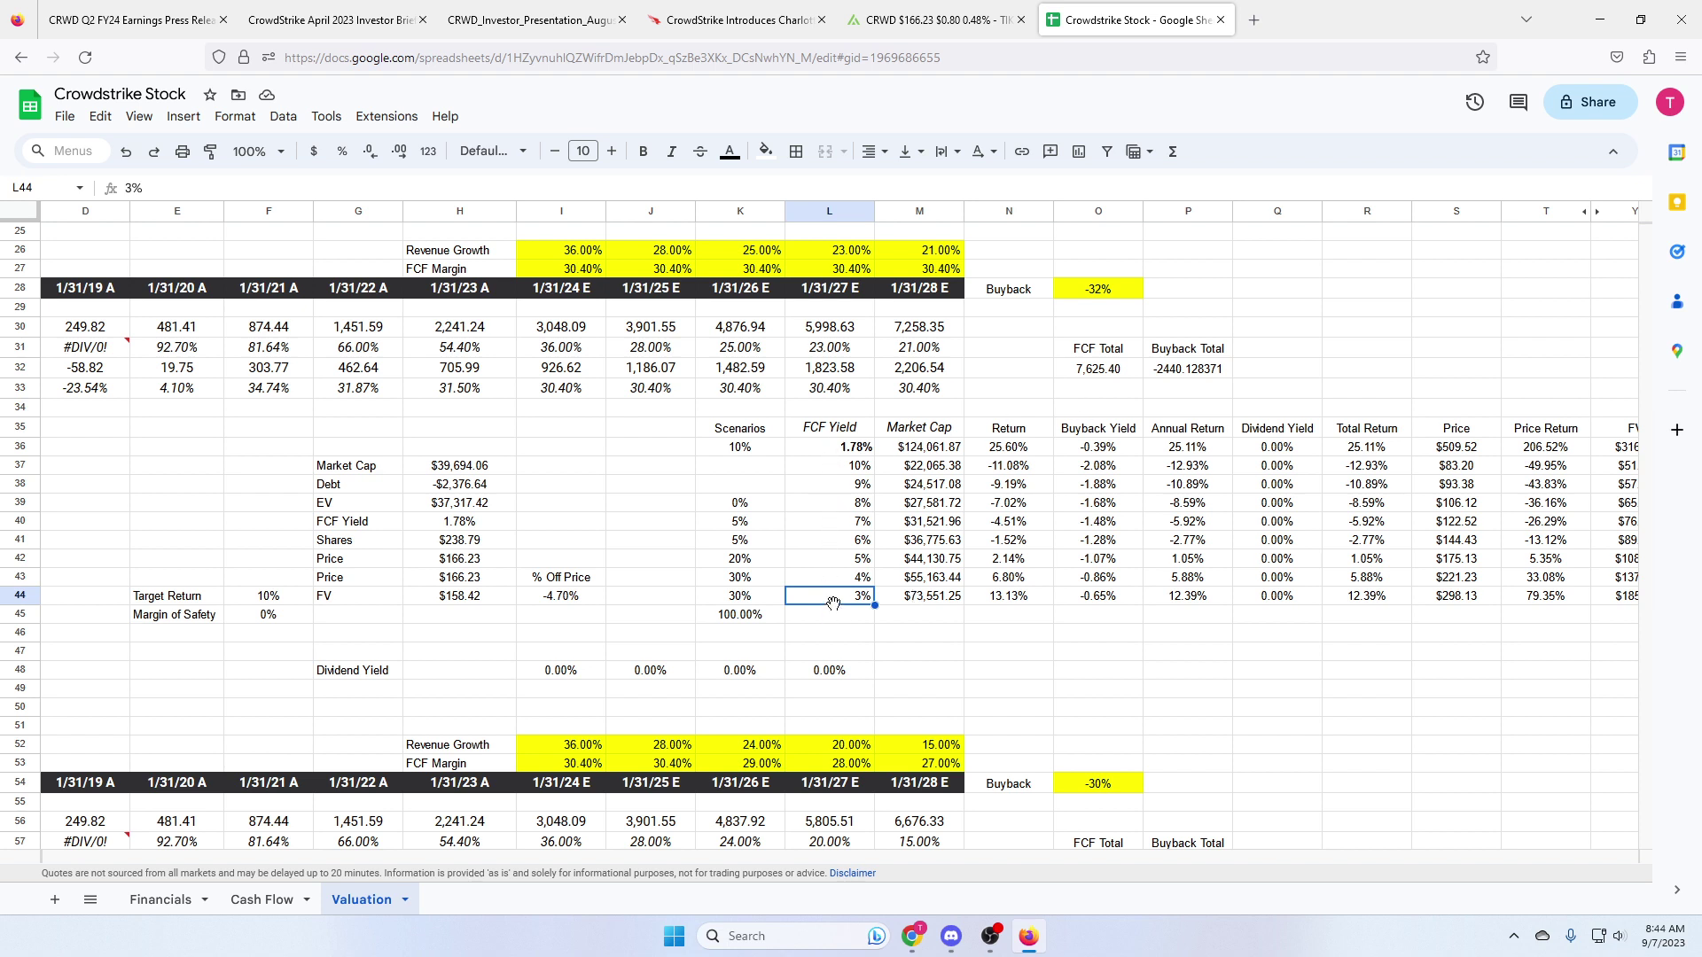
left_click(1382, 467)
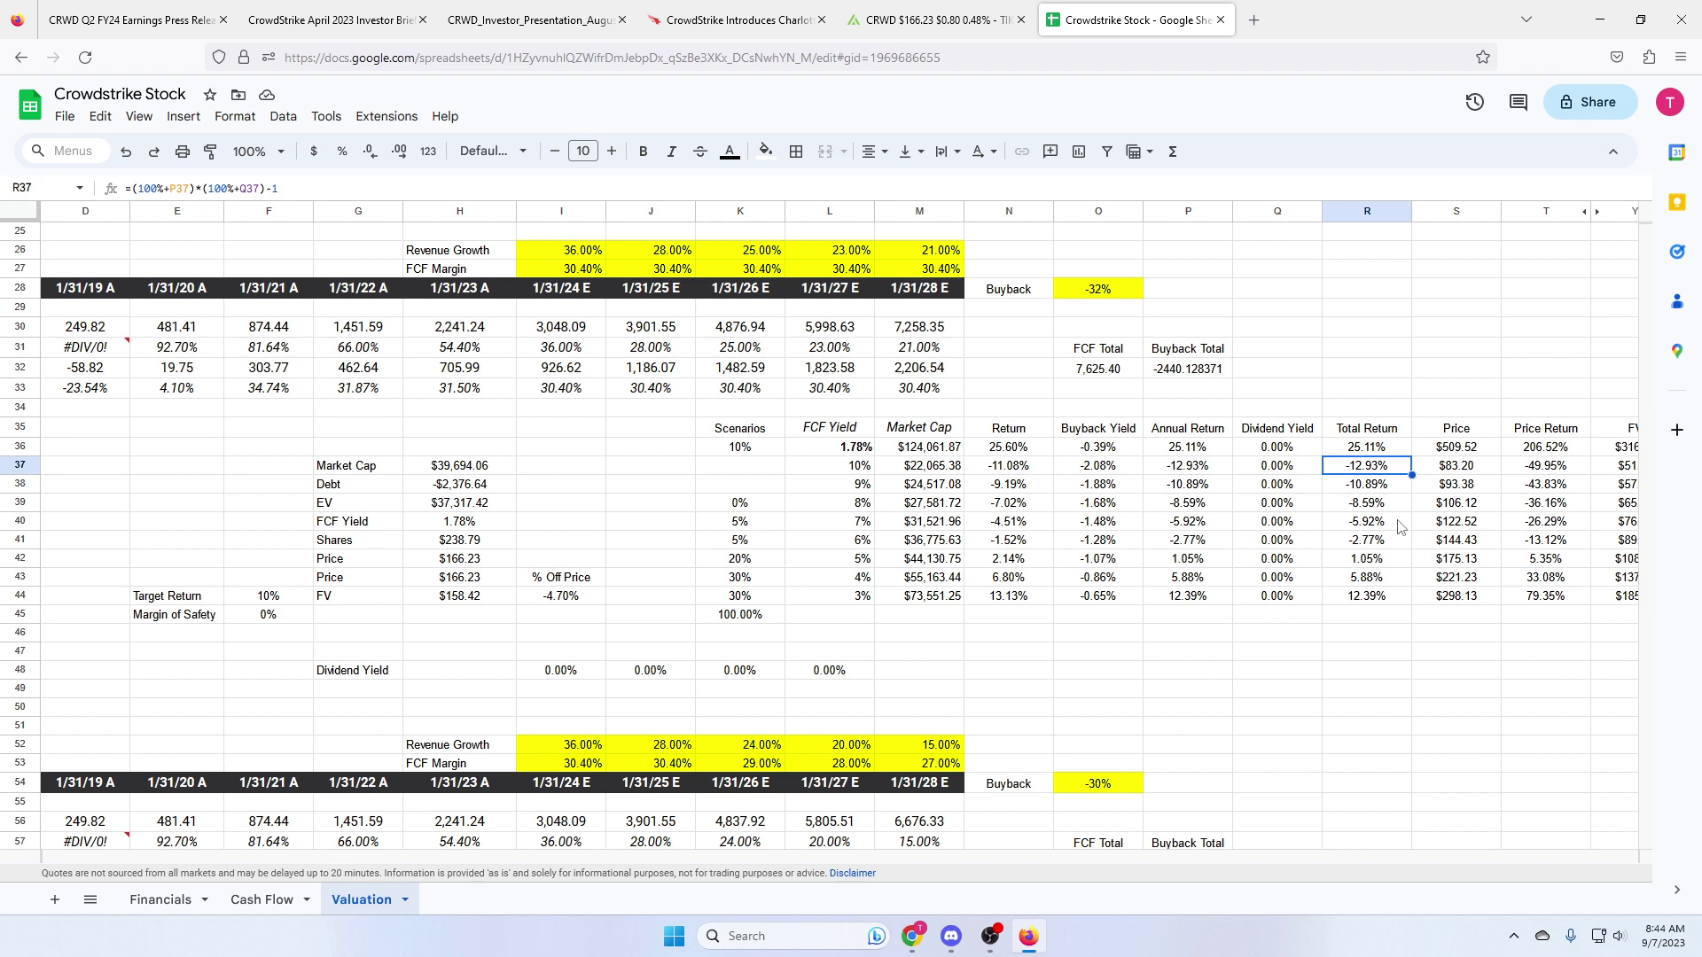
left_click(1365, 598)
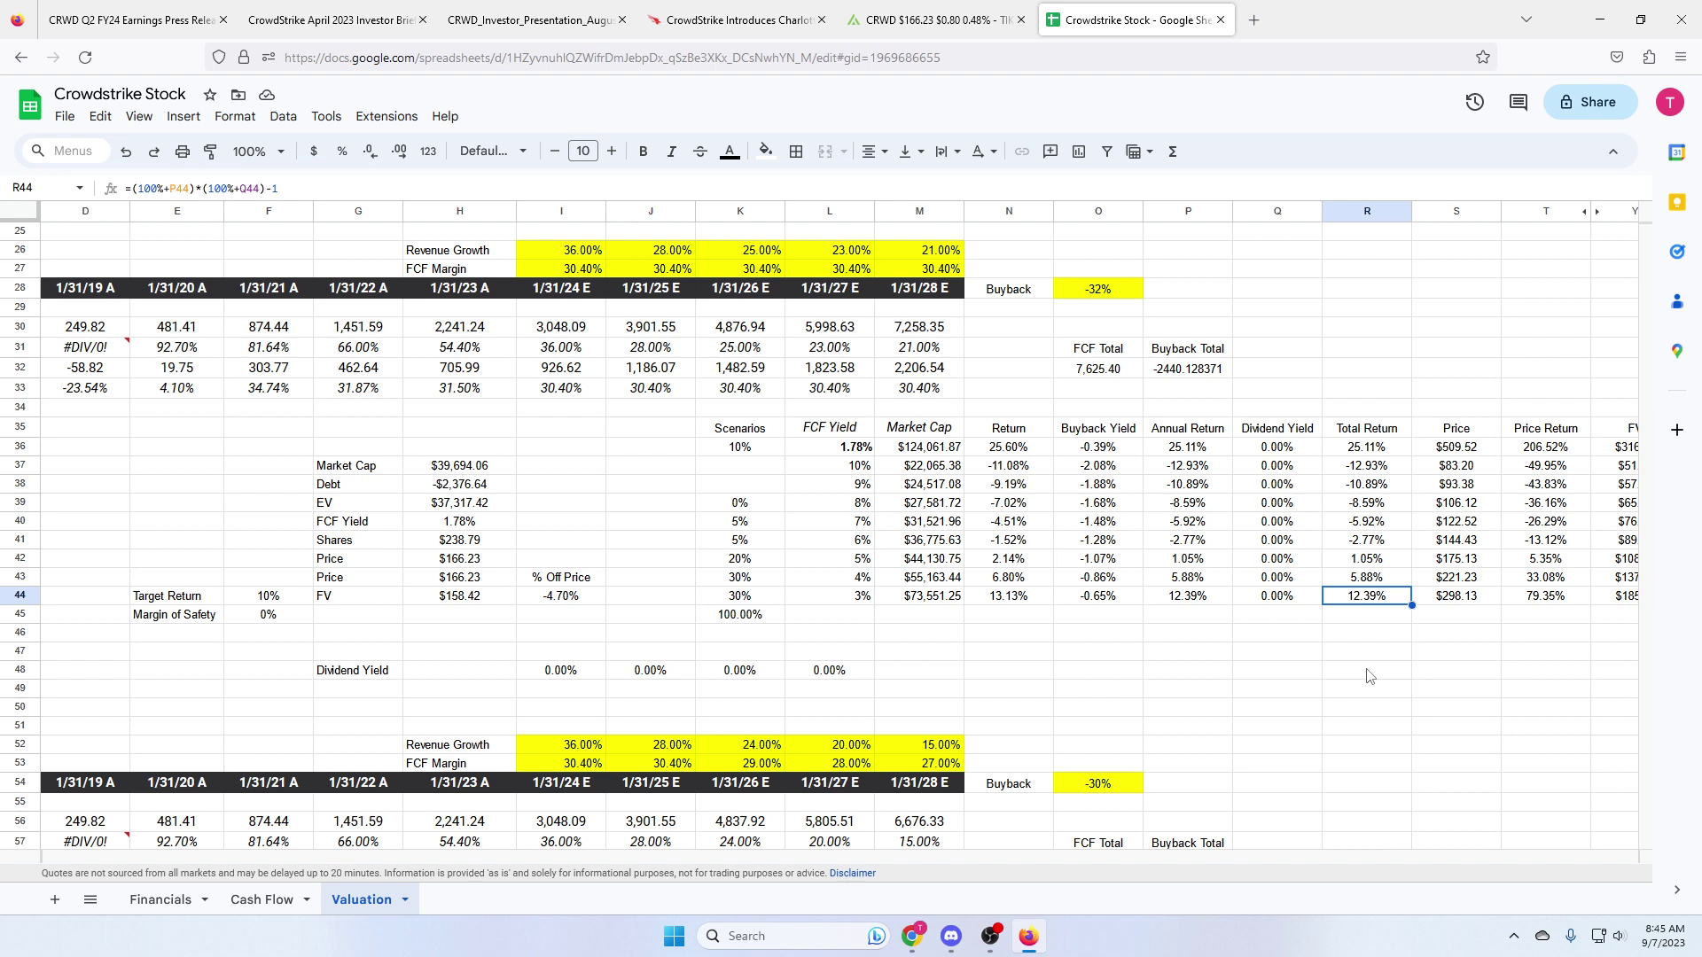
Step: Examine the scenario weights in K36 and K42:K44 together with the Target Return in F44
left_click(734, 449)
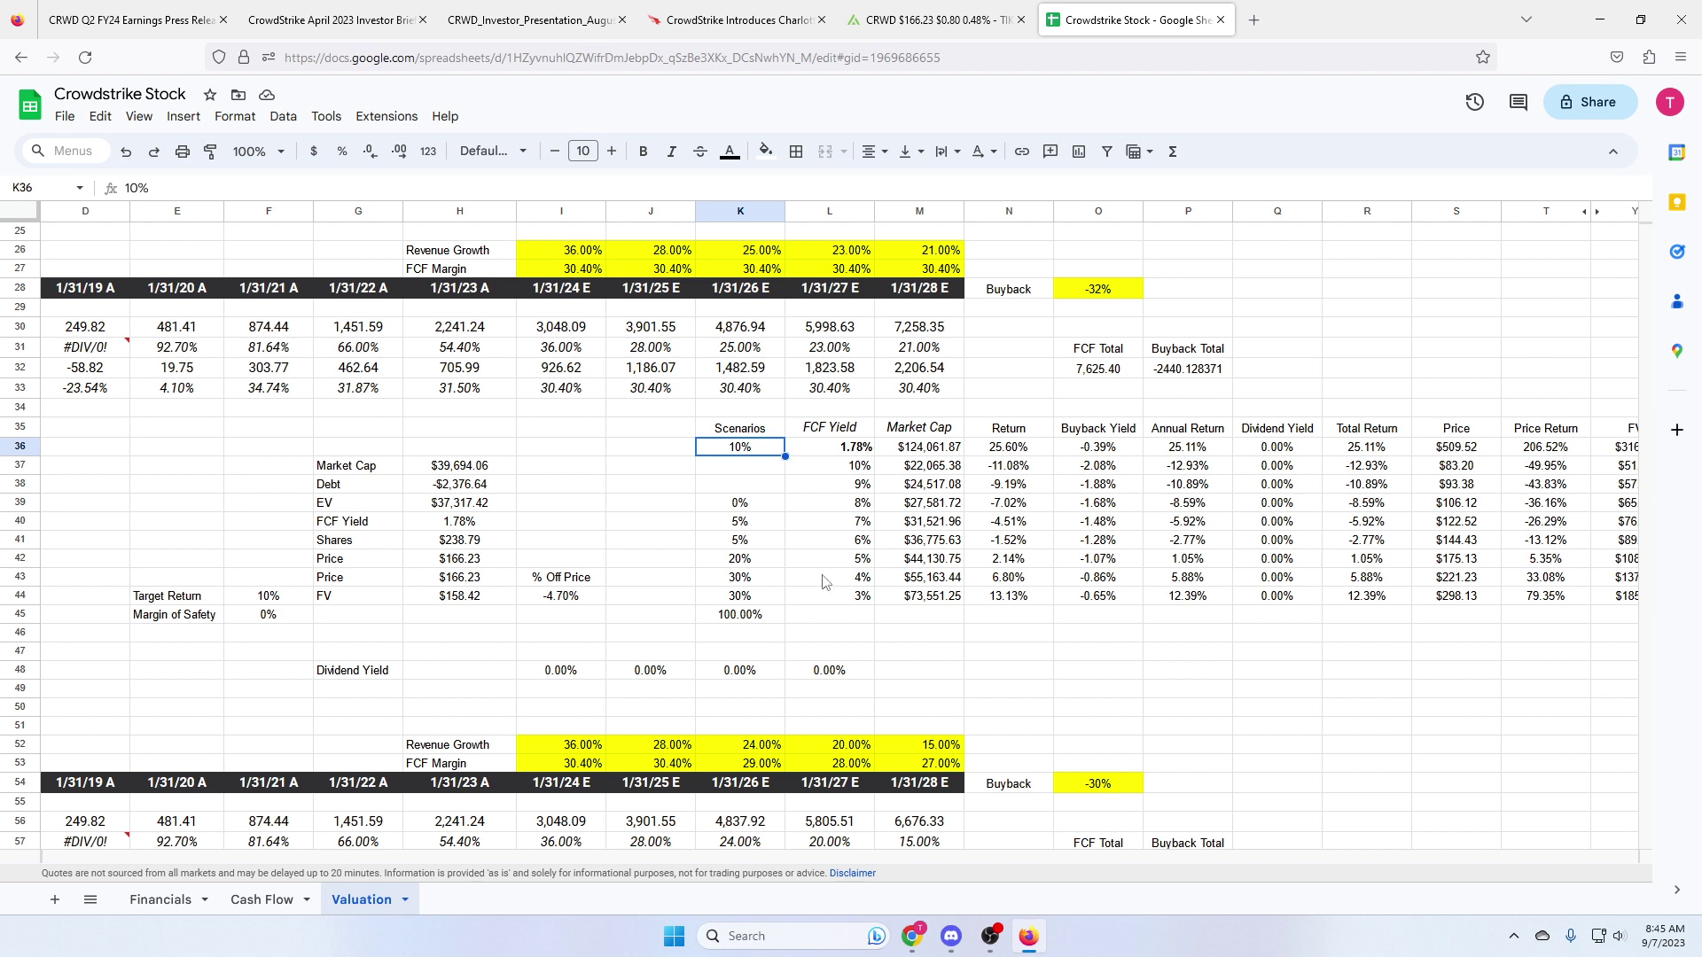
left_click_drag(727, 563, 729, 598)
left_click(746, 449, "ctrl")
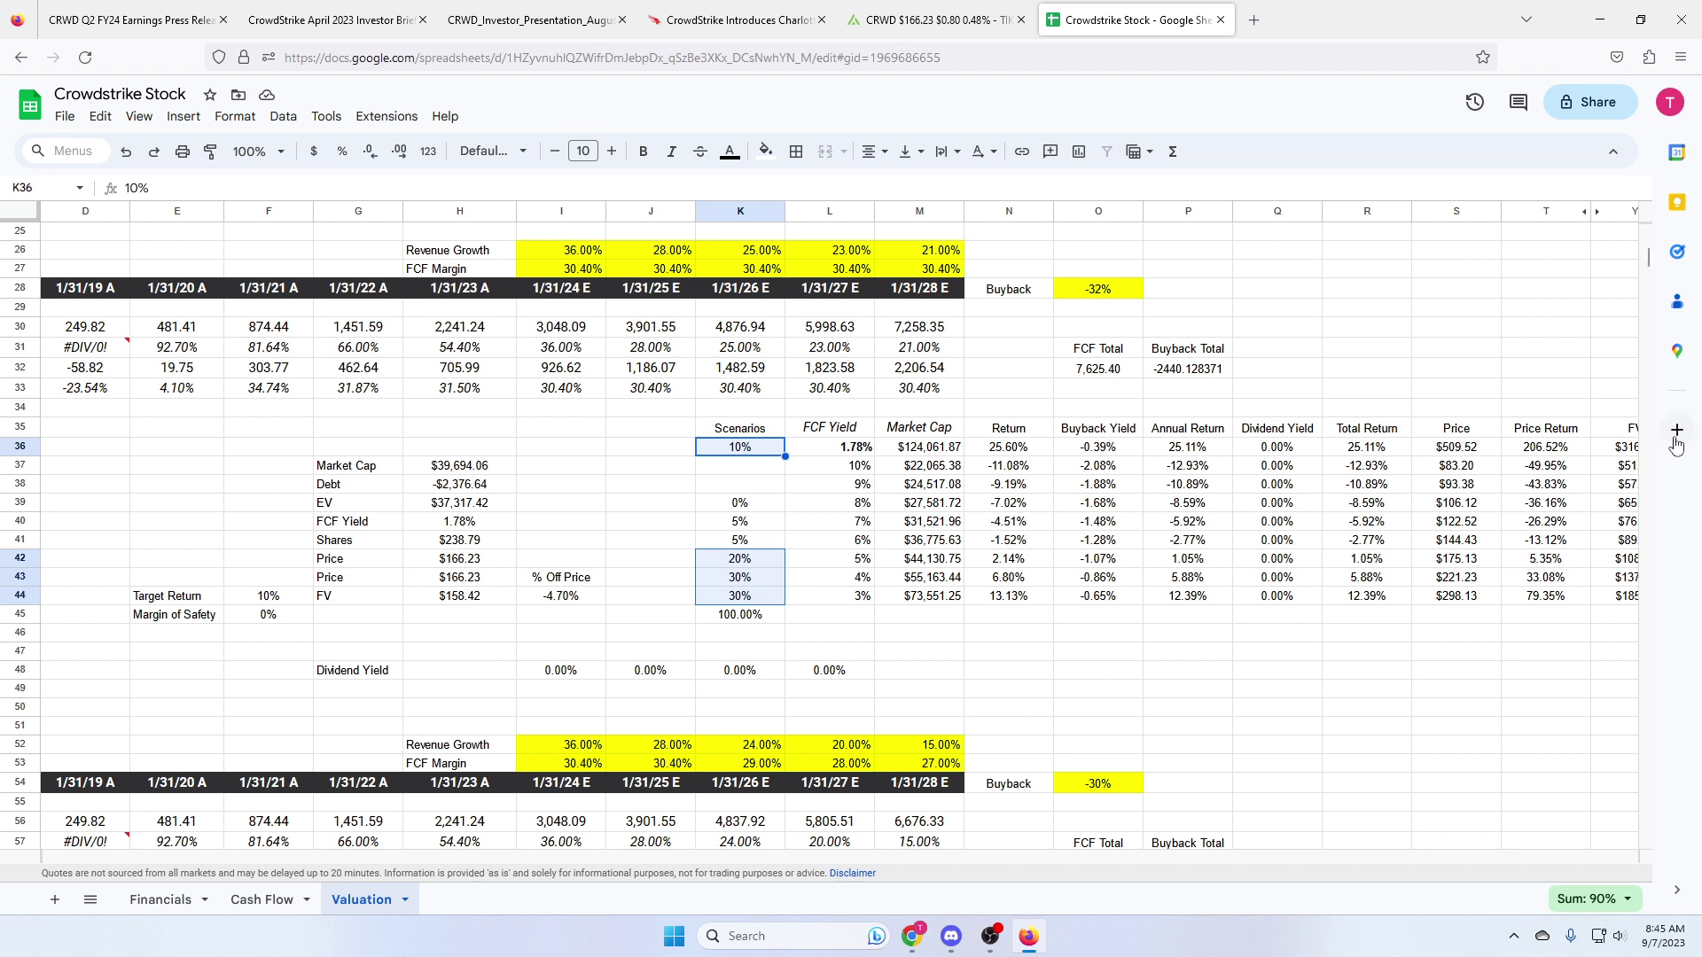
left_click(267, 599)
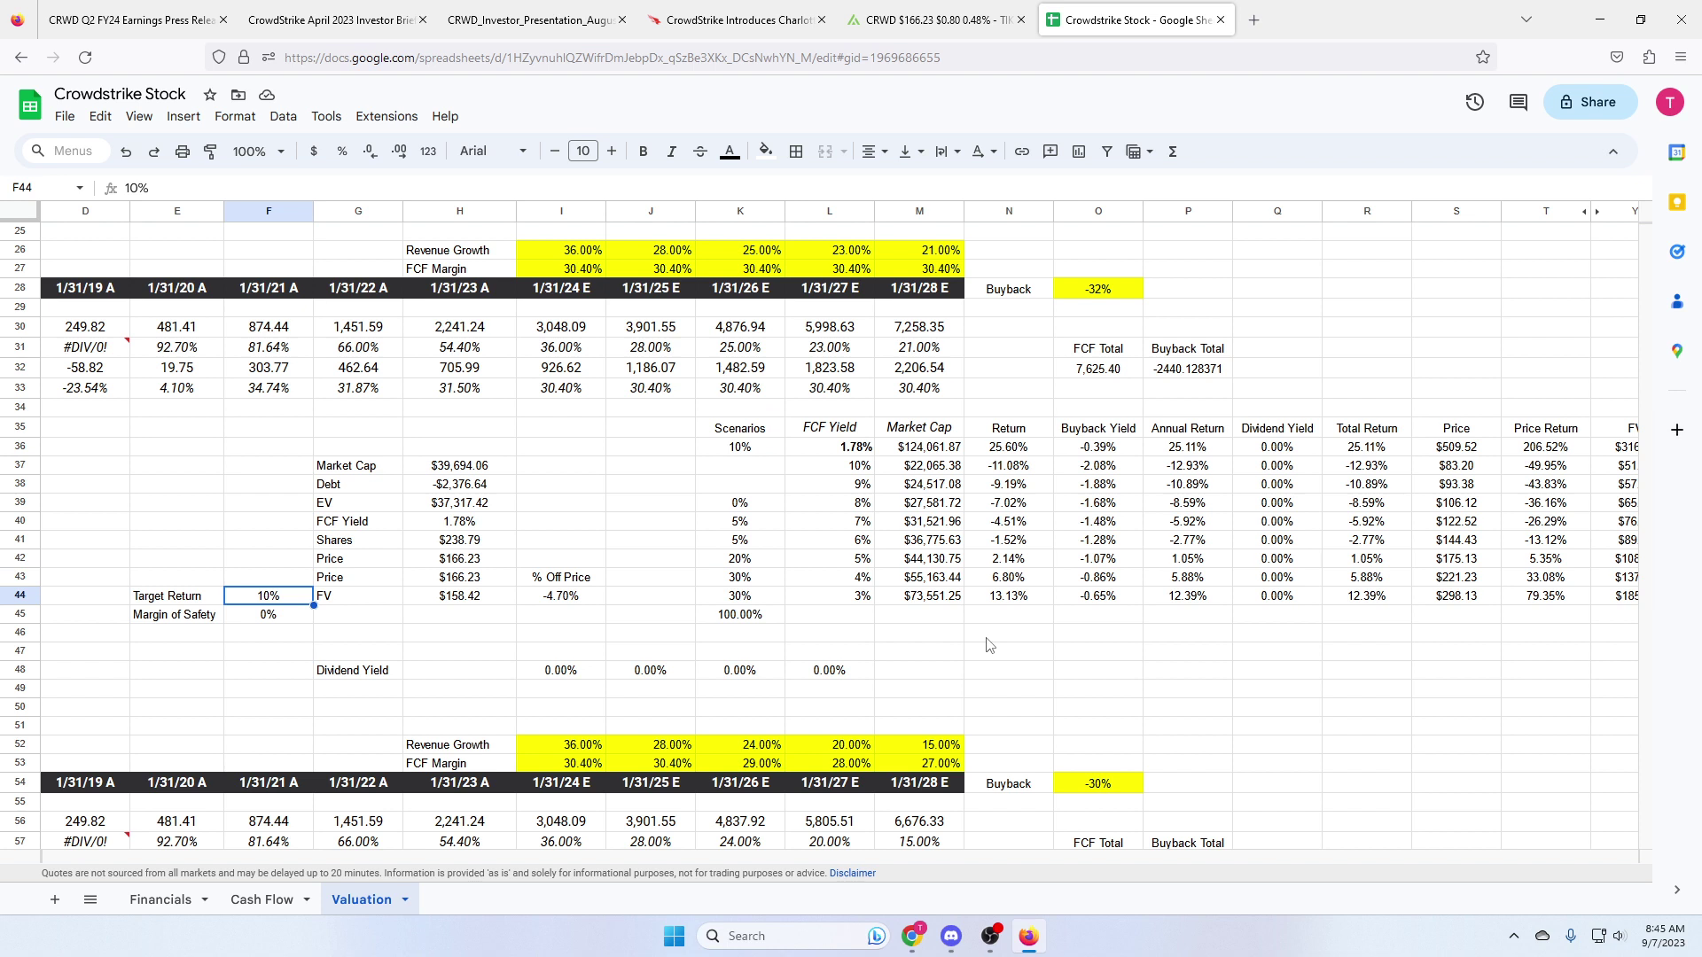
Step: Examine the fair value formula in H44 and trace row 42 from its FV back to its FCF Yield
left_click(486, 599)
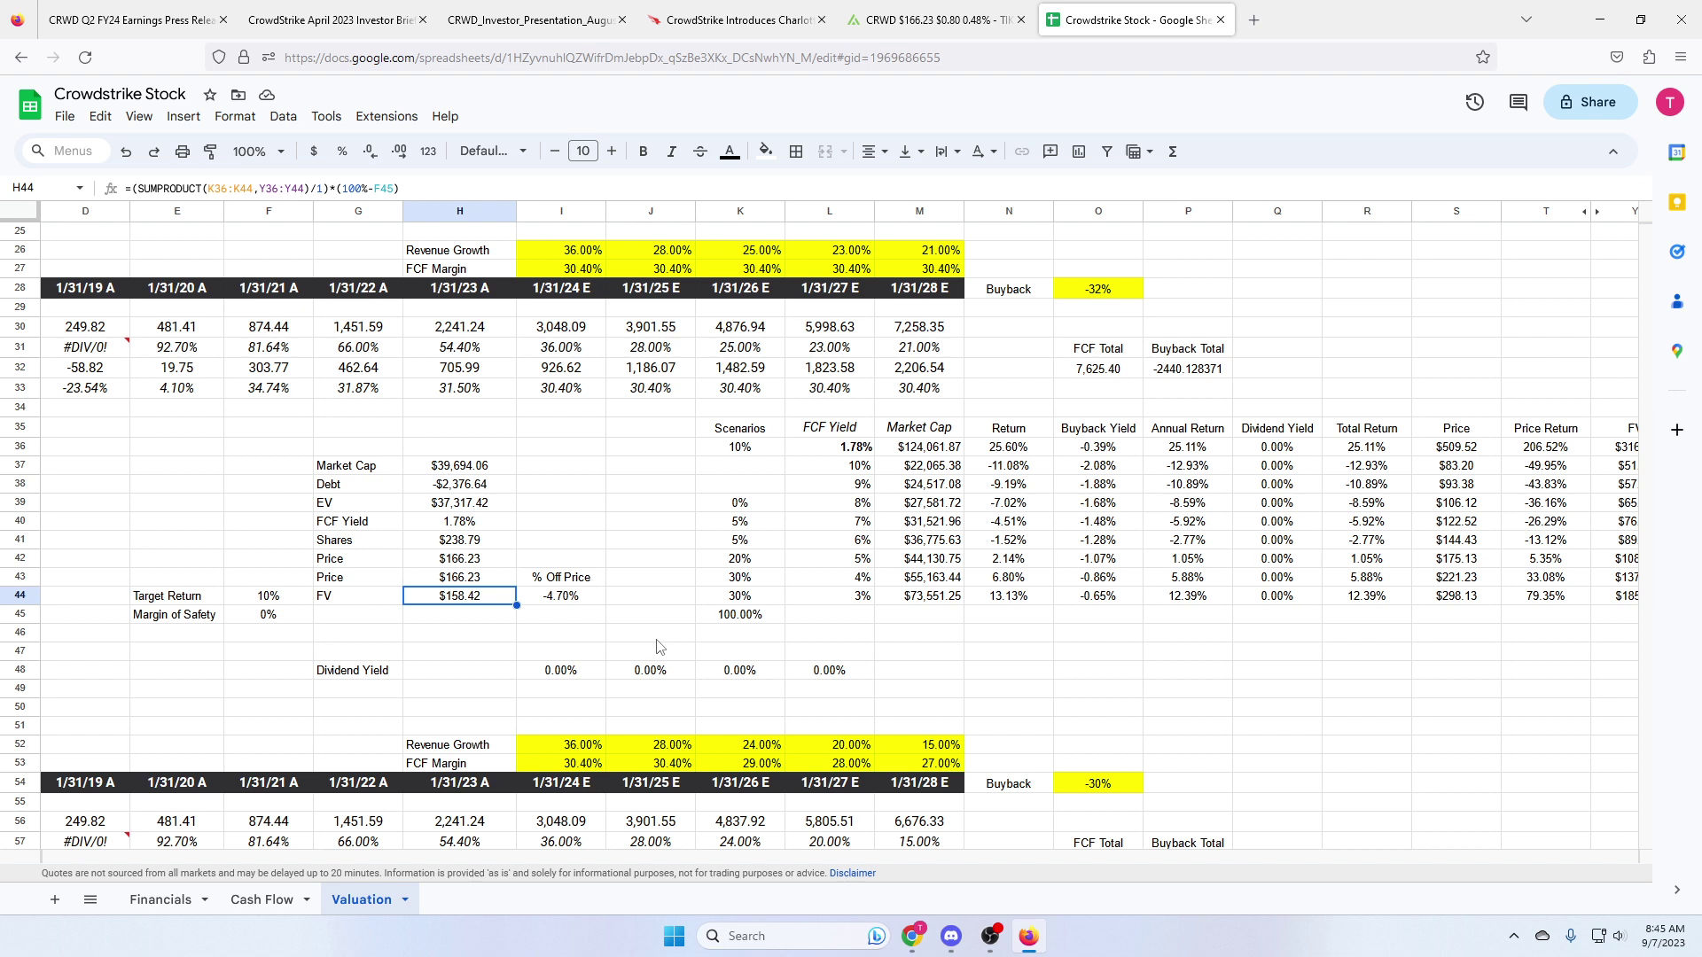
left_click(1633, 558)
key("Left")
key("Left")
key("Left")
key("Left")
key("Left")
key("Left")
key("Left")
key("Left")
key("Left")
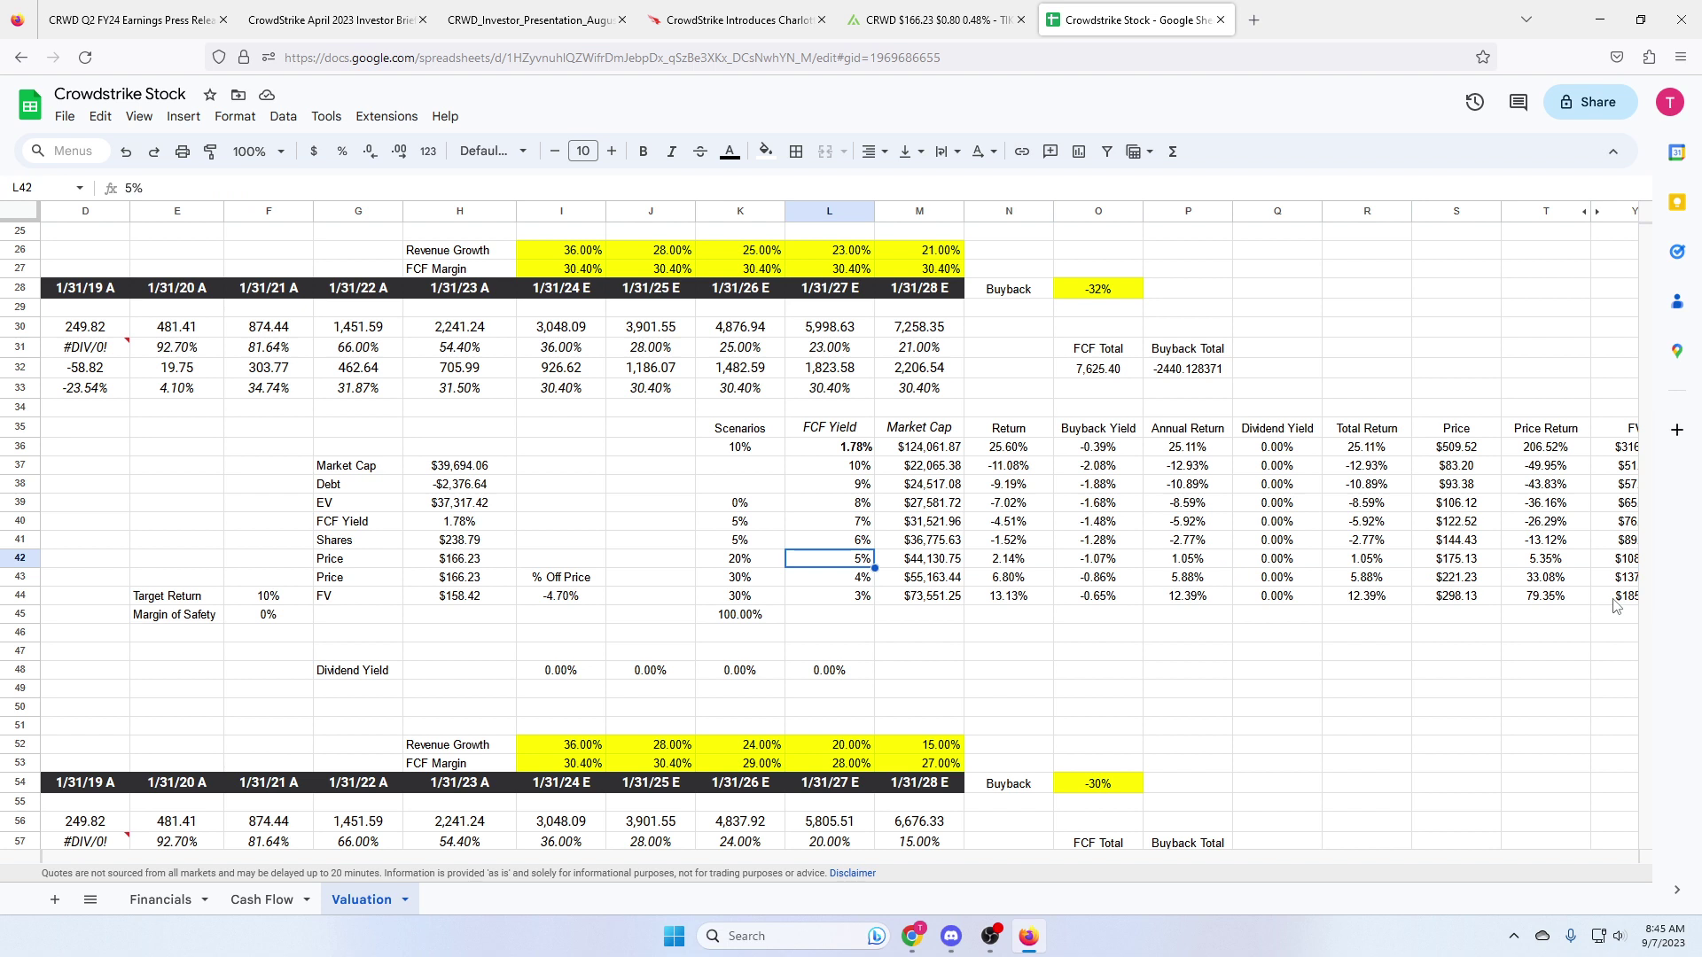
Step: Compare the 5% FCF Yield scenario in row 42 with its discounted FV in Y42
key("Right")
key("Right")
key("Right")
key("Right")
key("Right")
key("Right")
key("Right")
key("Right")
key("Right")
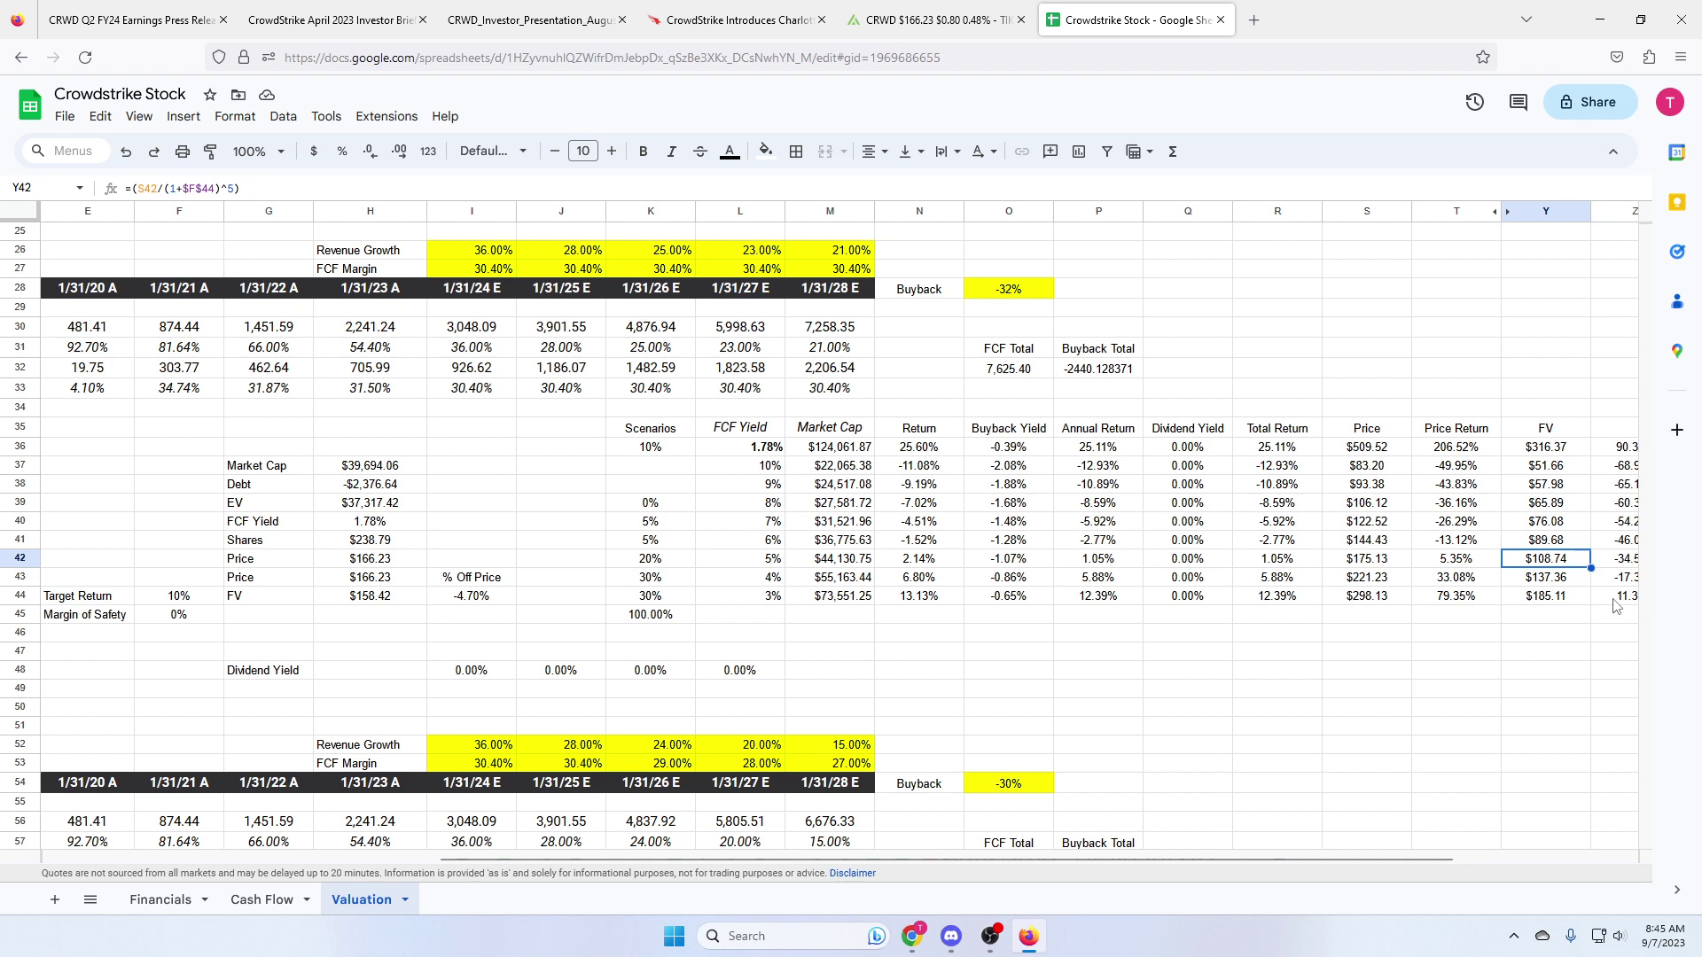
key("Left")
key("Left")
key("Left")
key("Left")
key("Left")
key("Left")
key("Left")
key("Left")
key("Left")
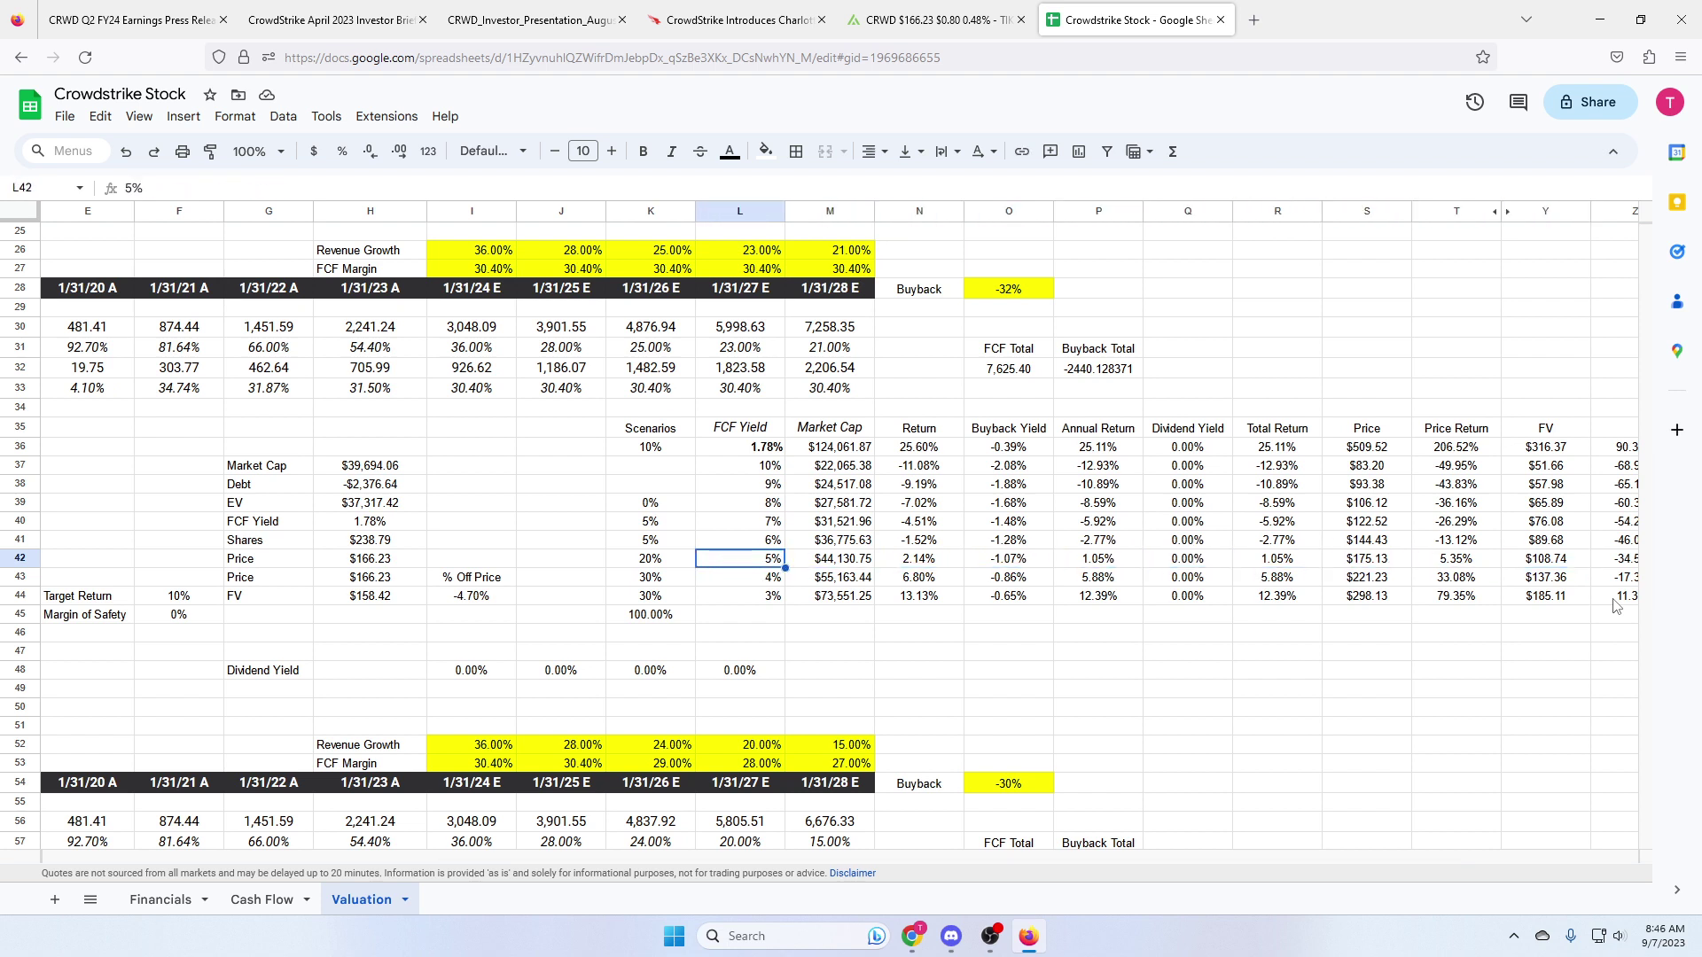
Step: Review the current Price in H43 together with the scenario weights in K42:K44, K36 and K40:K41
key("Left")
key("Left")
key("Left")
key("Left")
key("Left")
key("Left")
key("Left")
key("Left")
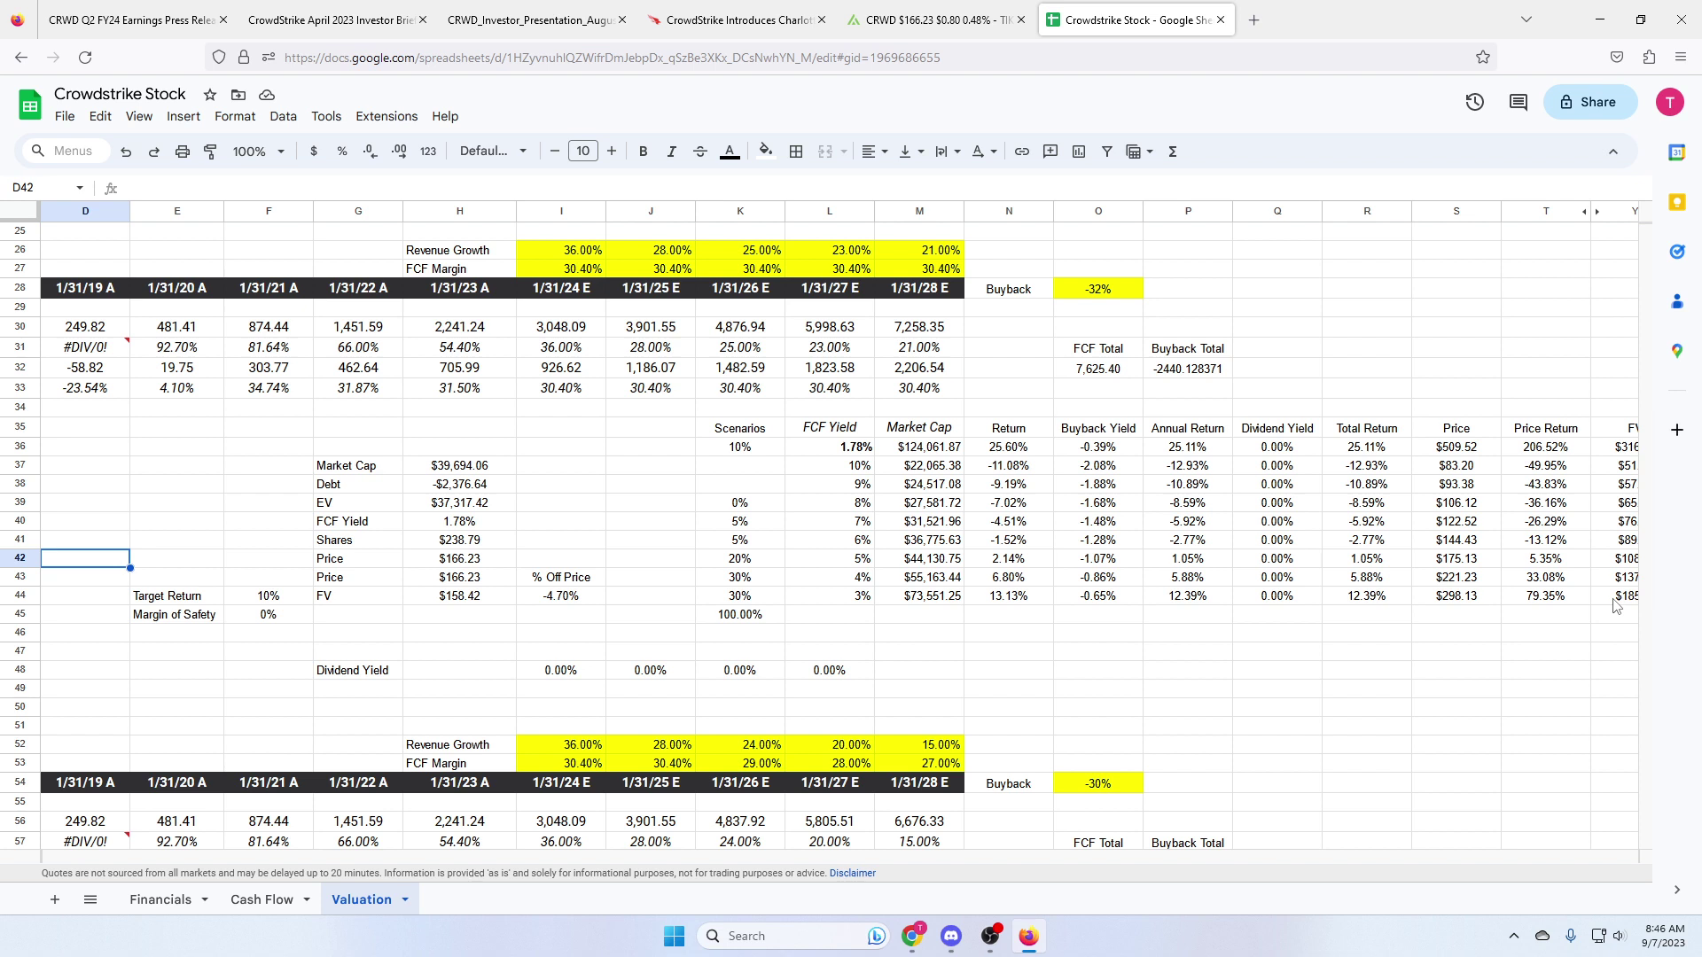
left_click(456, 582)
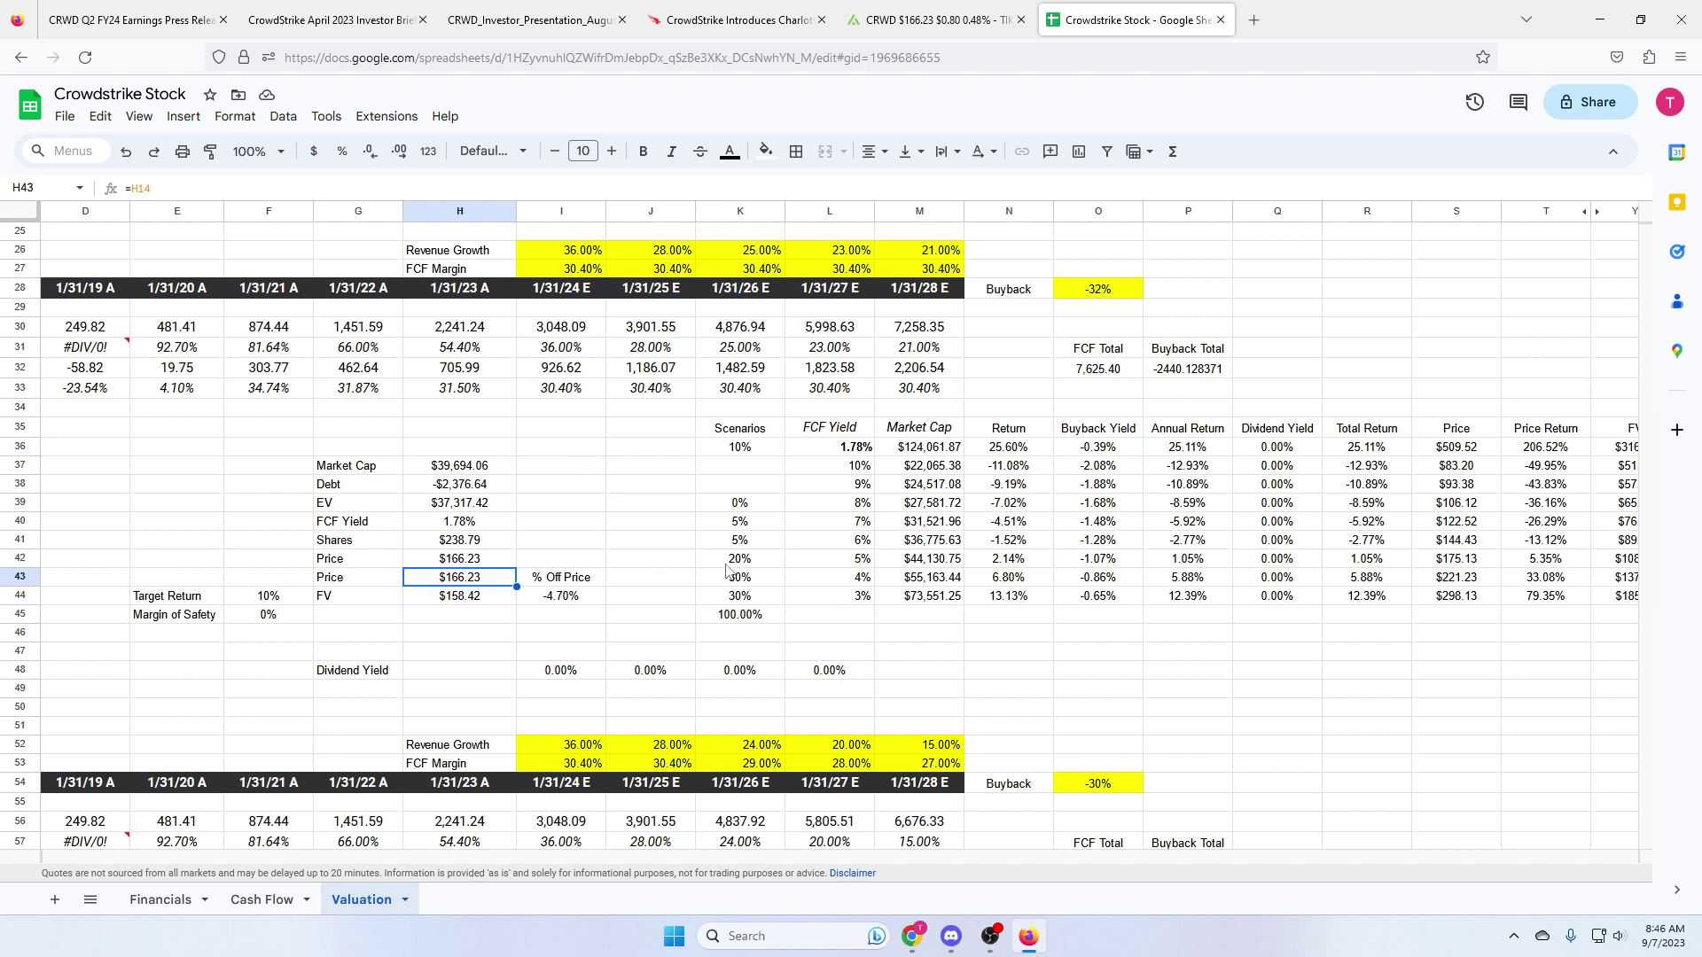
left_click_drag(724, 564, 723, 601)
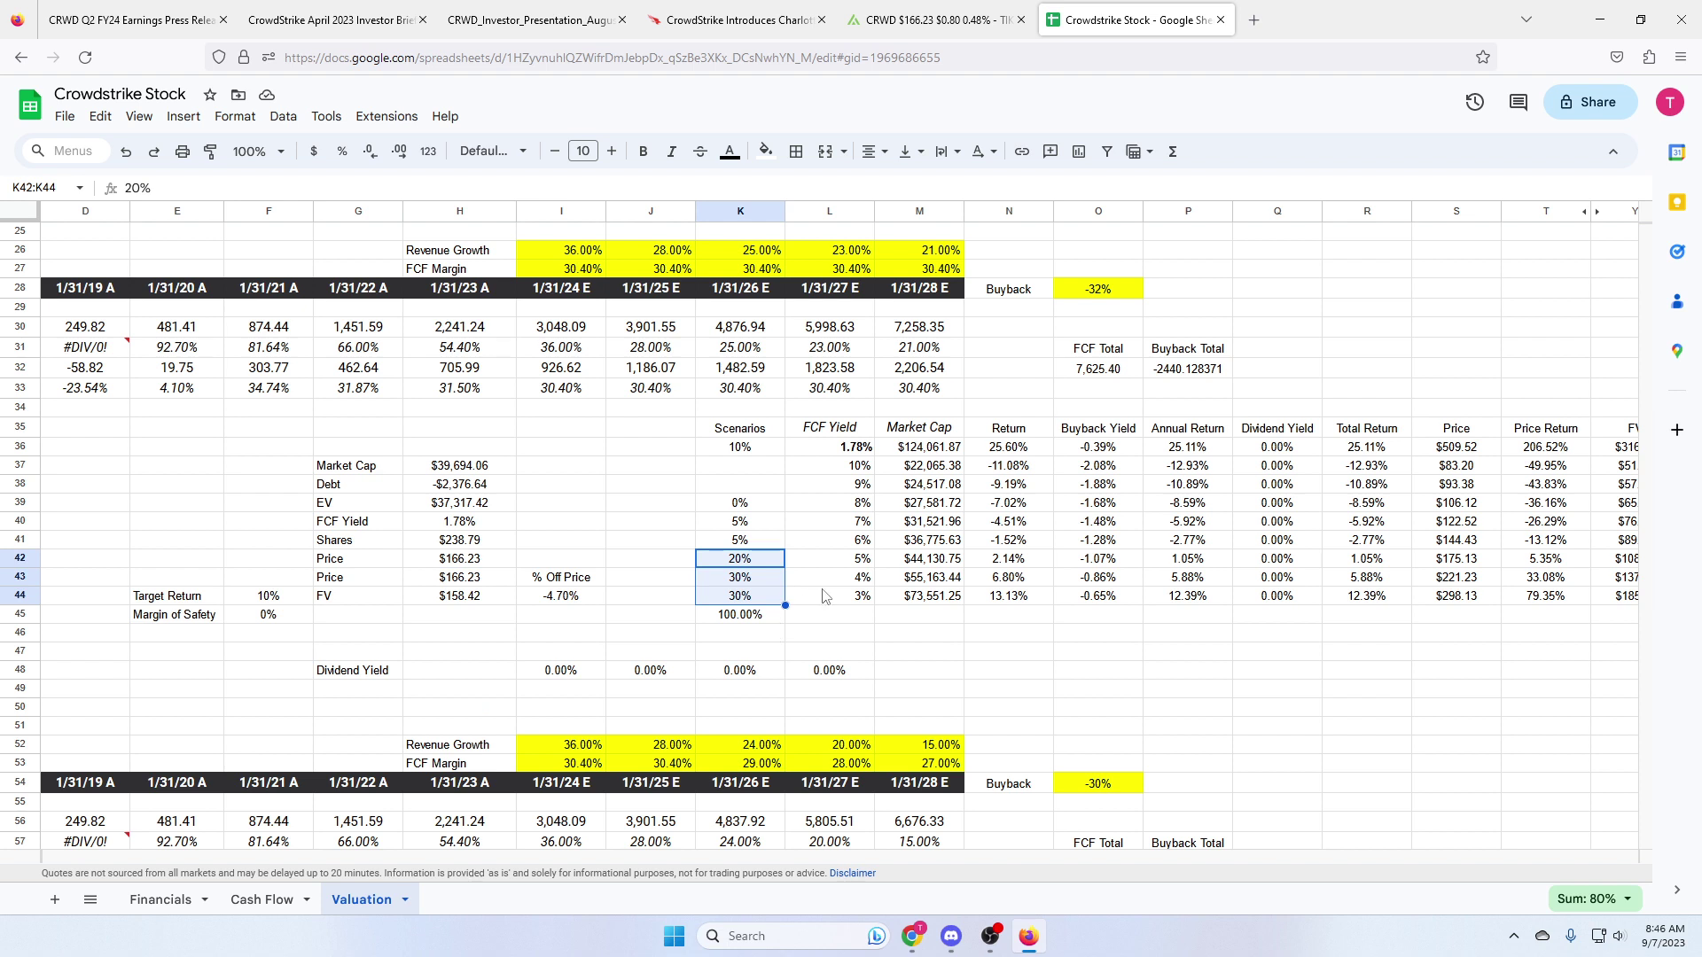
left_click(755, 446)
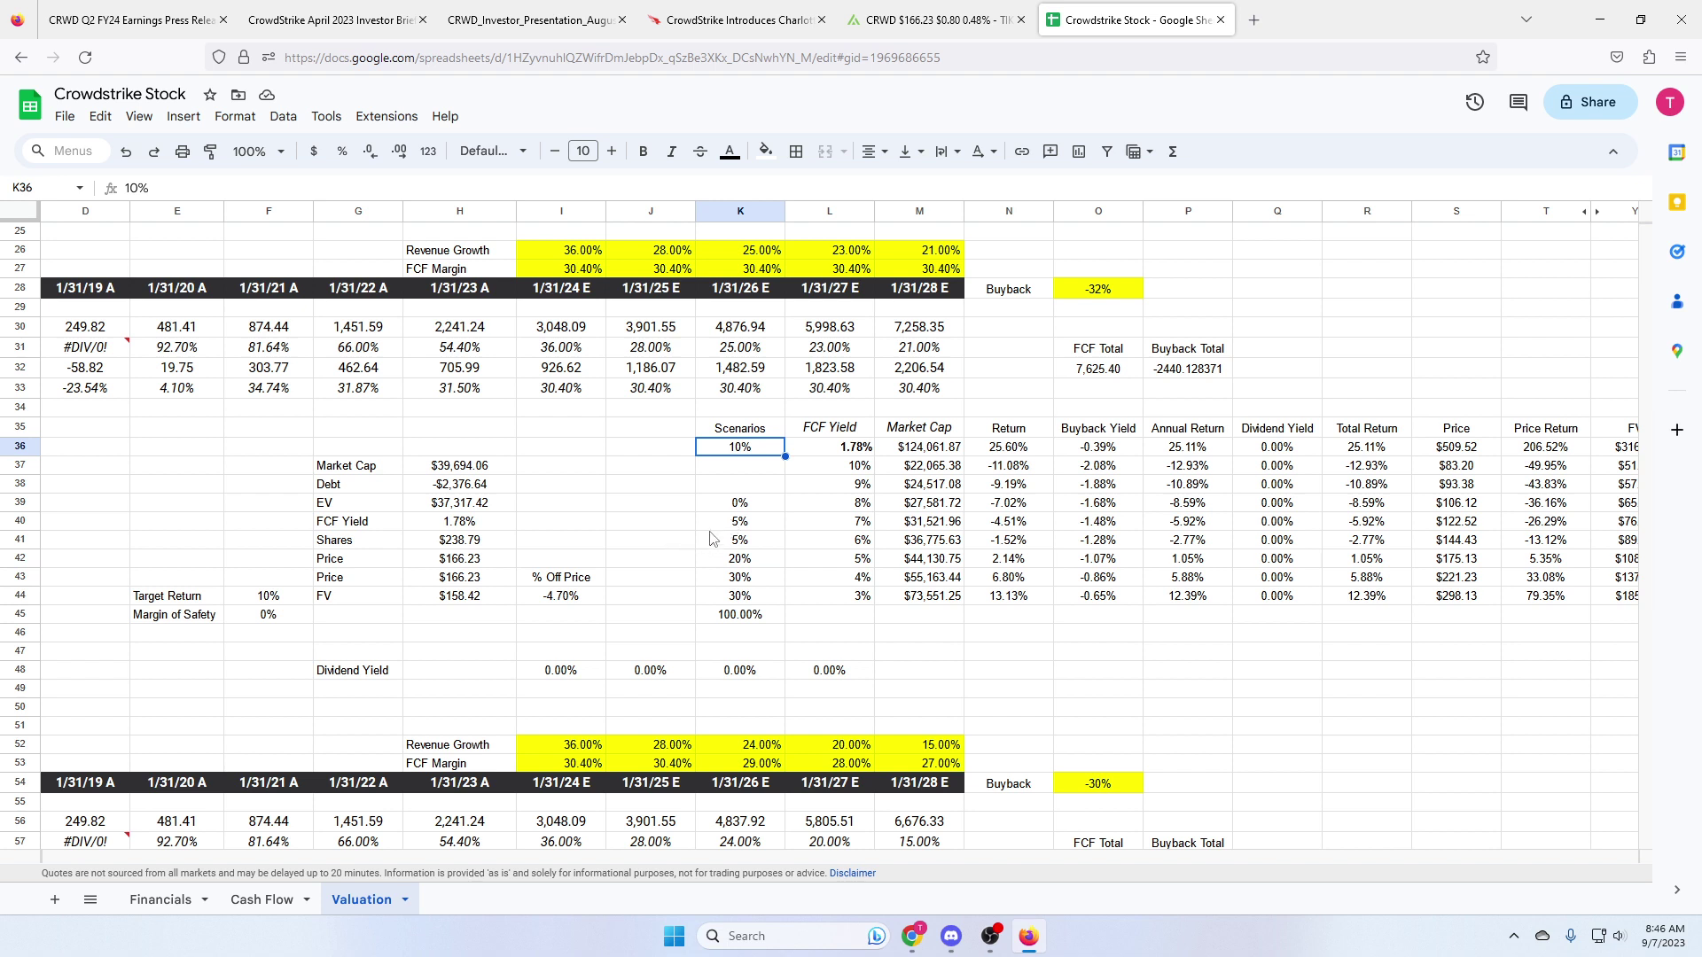
left_click_drag(731, 525, 737, 542)
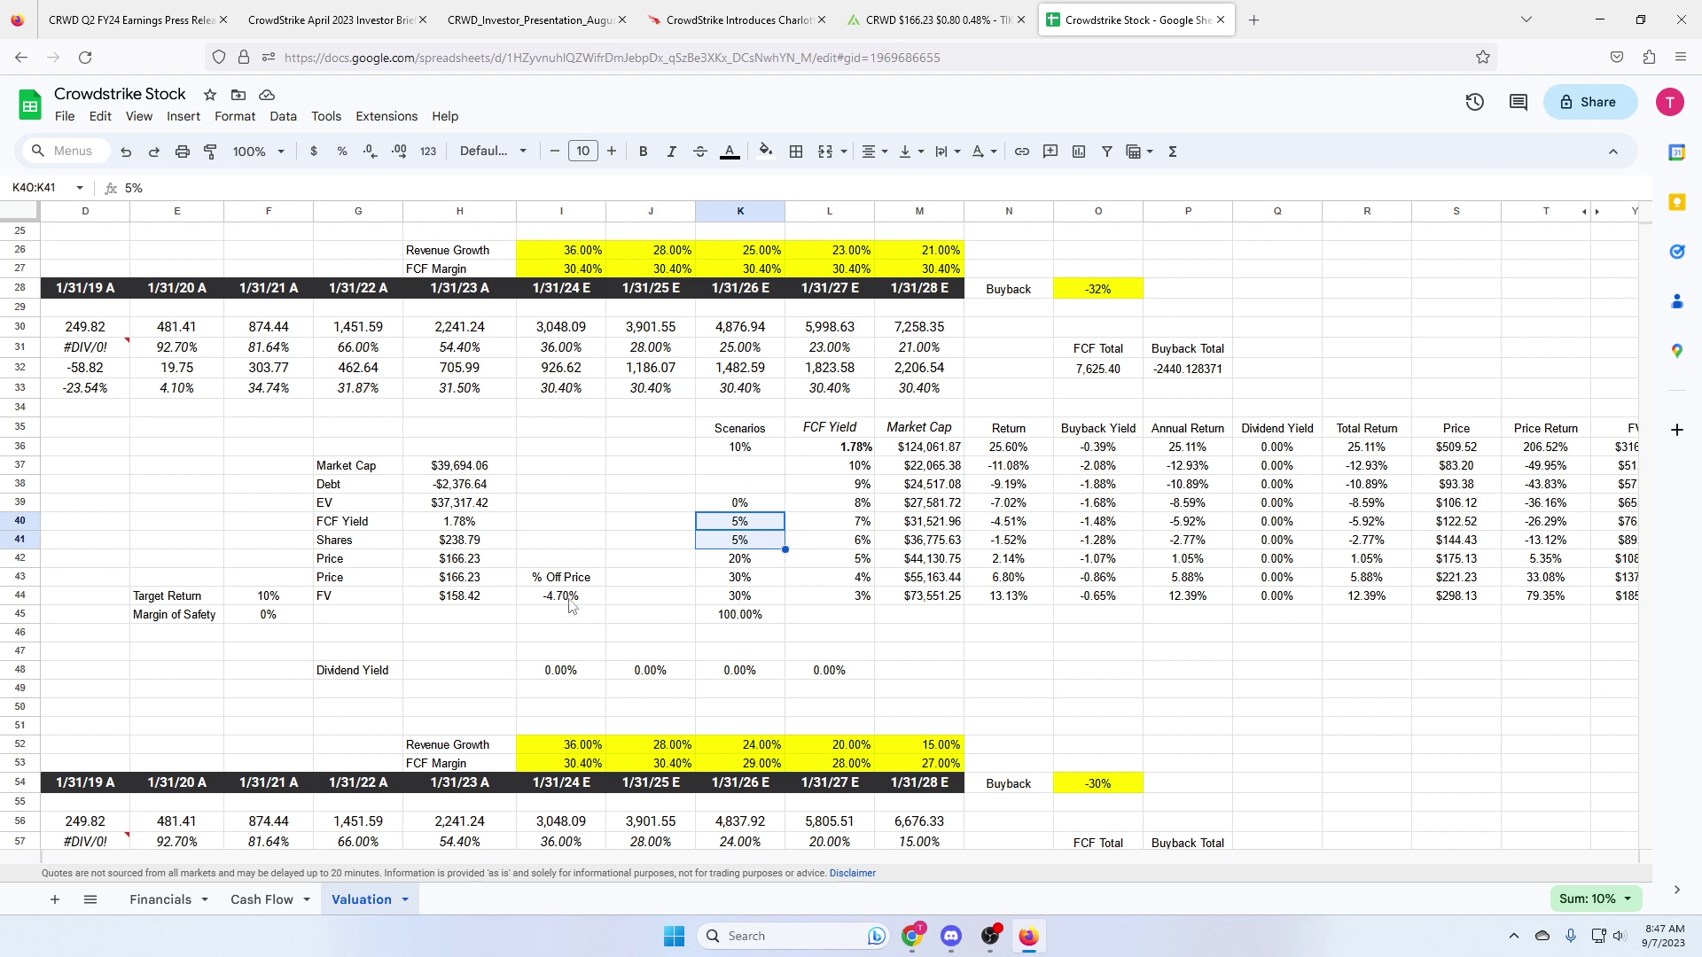
Step: Check the fair value in H44 against the Target Return in F44 and the % Off Price in I44
left_click(472, 604)
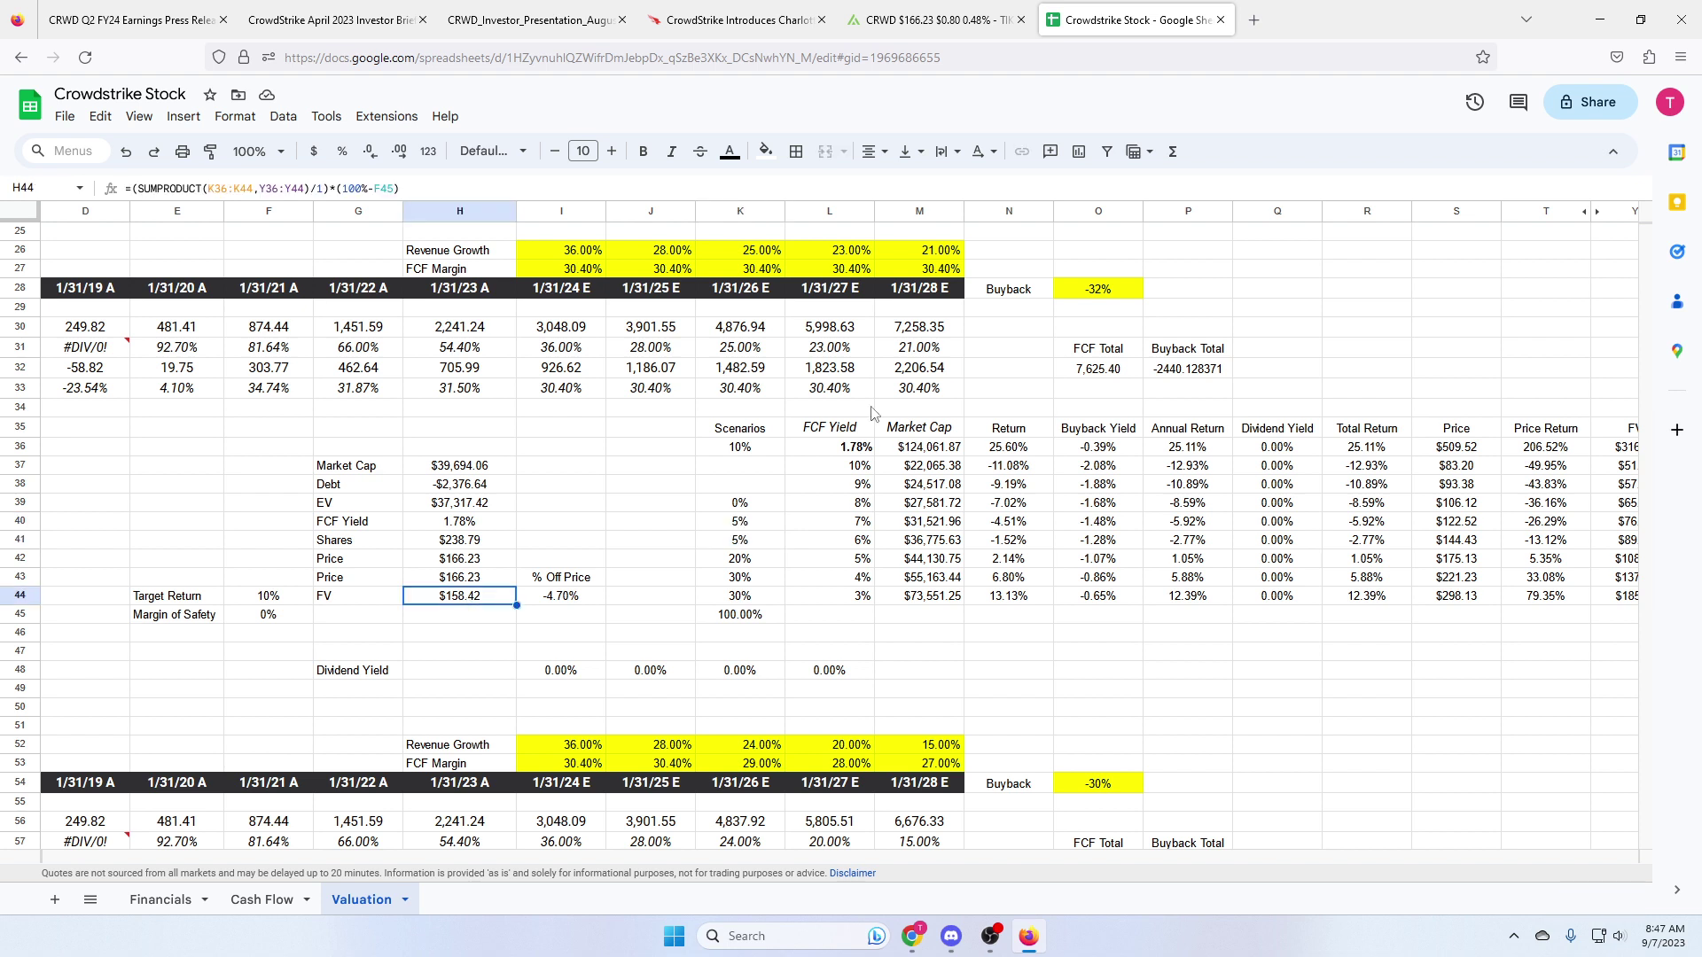
key("Left")
key("Left")
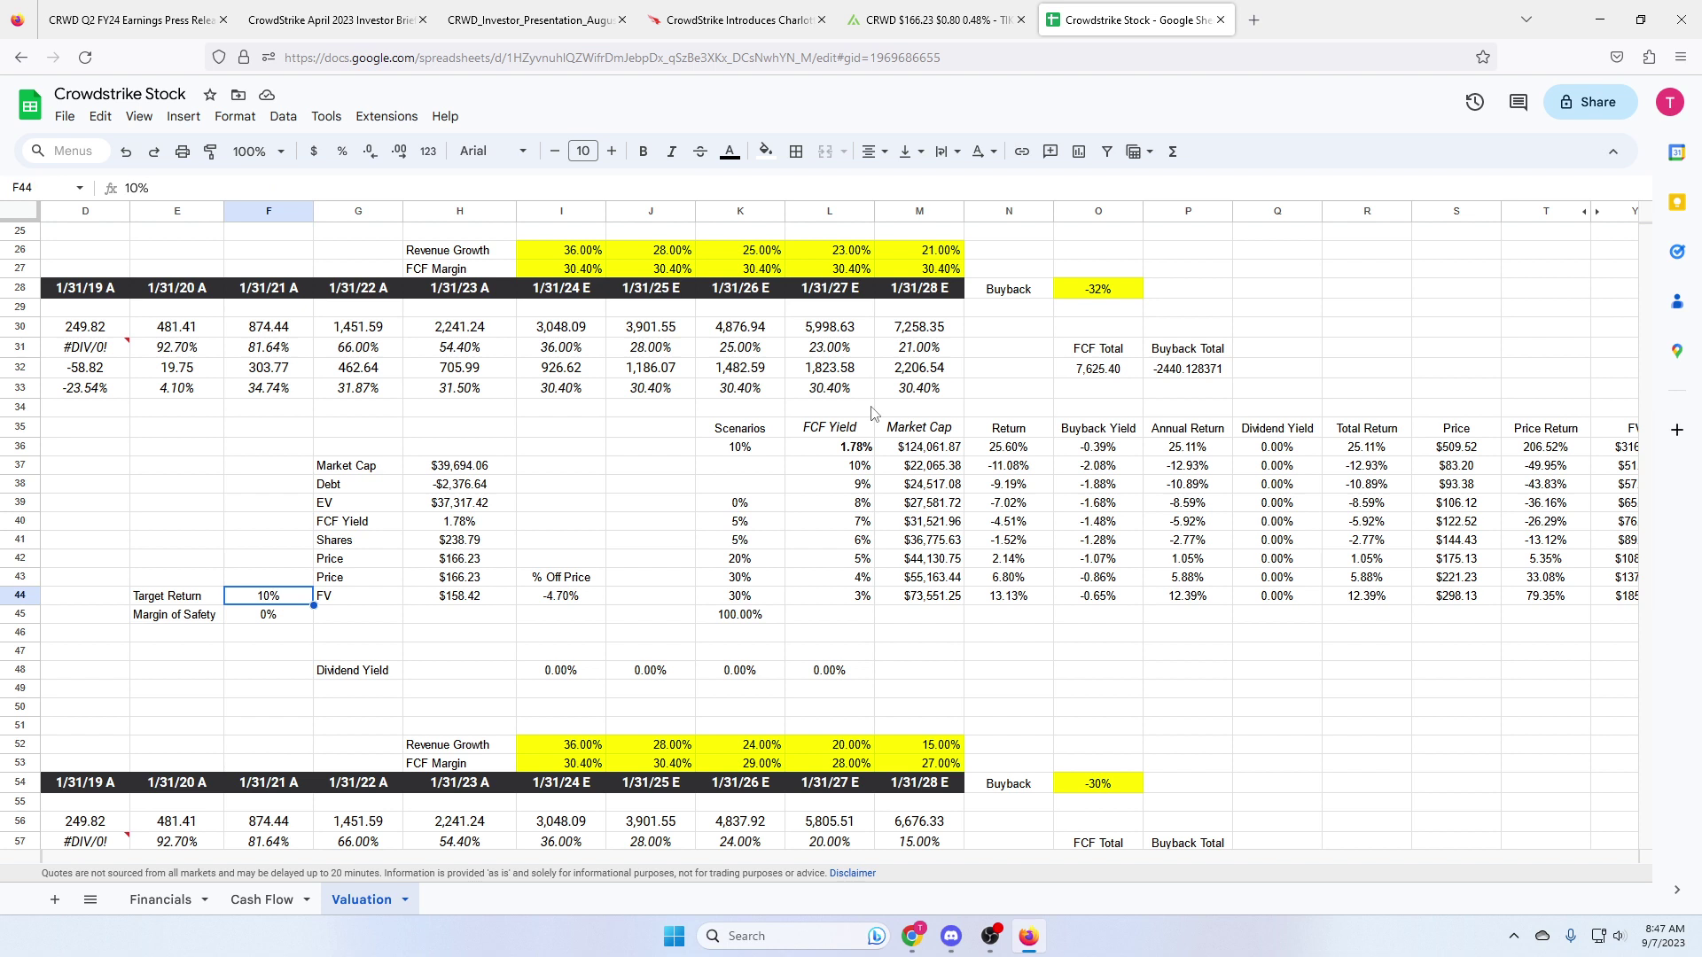
key("Right")
key("Right")
key("Right")
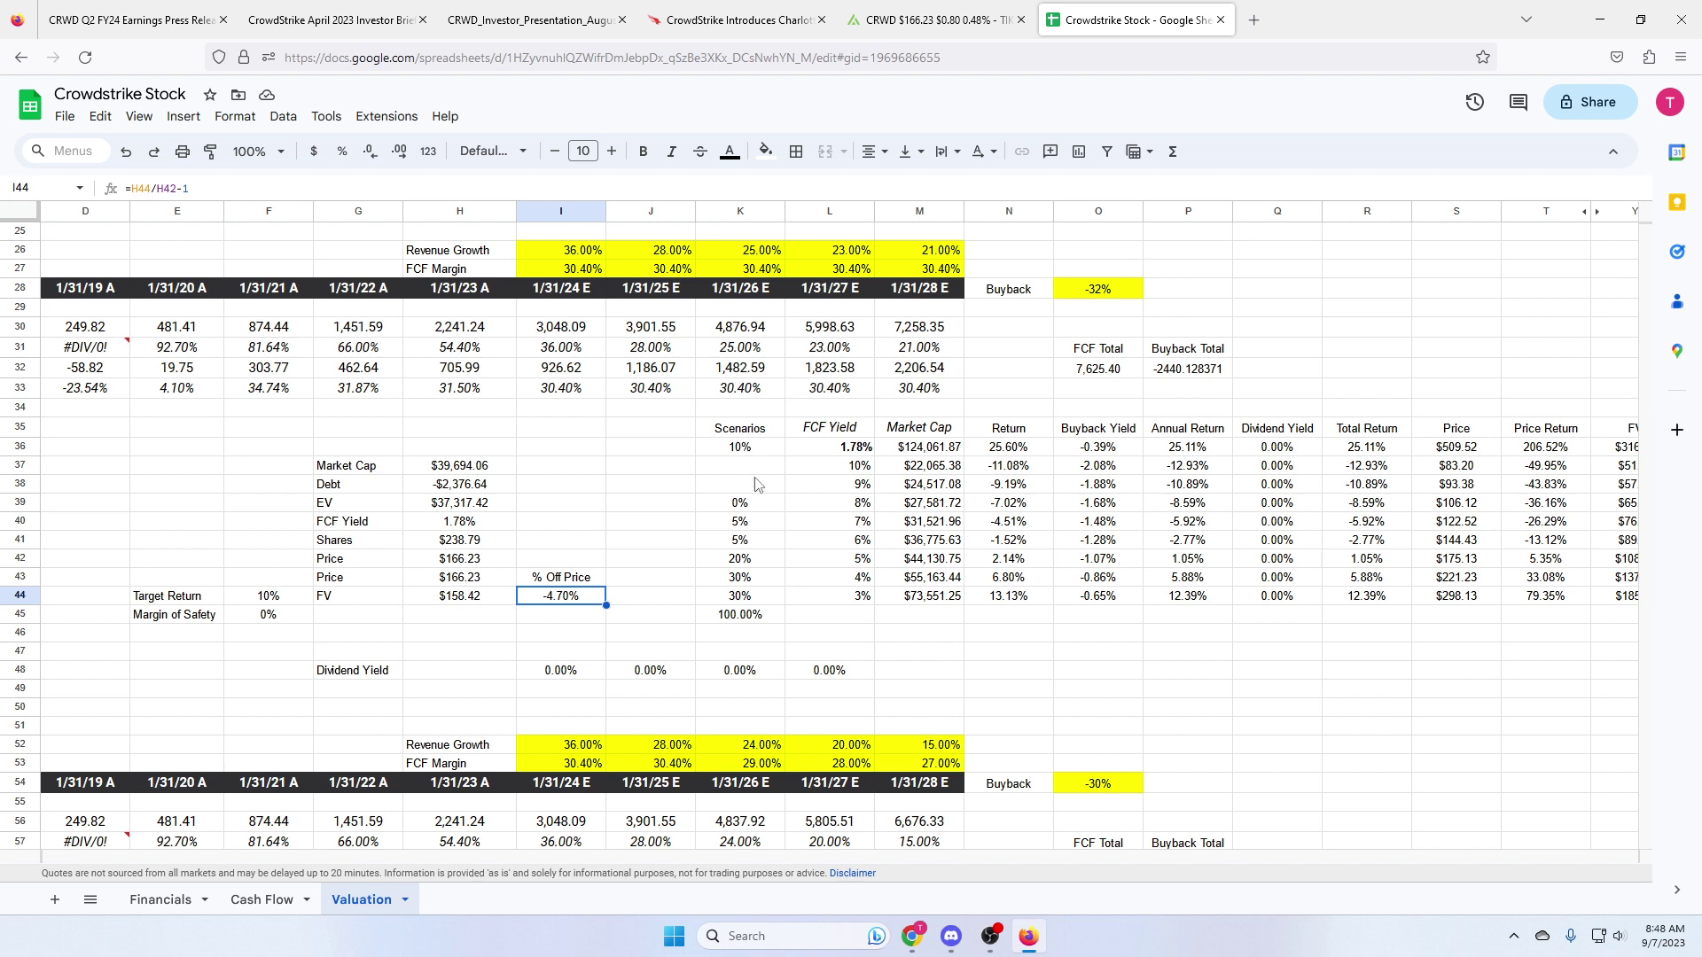
Step: Examine the combined weight of scenarios K40:K42 and the weights up to the current-yield scenario in K36
left_click(743, 527)
left_click_drag(743, 528, 740, 560)
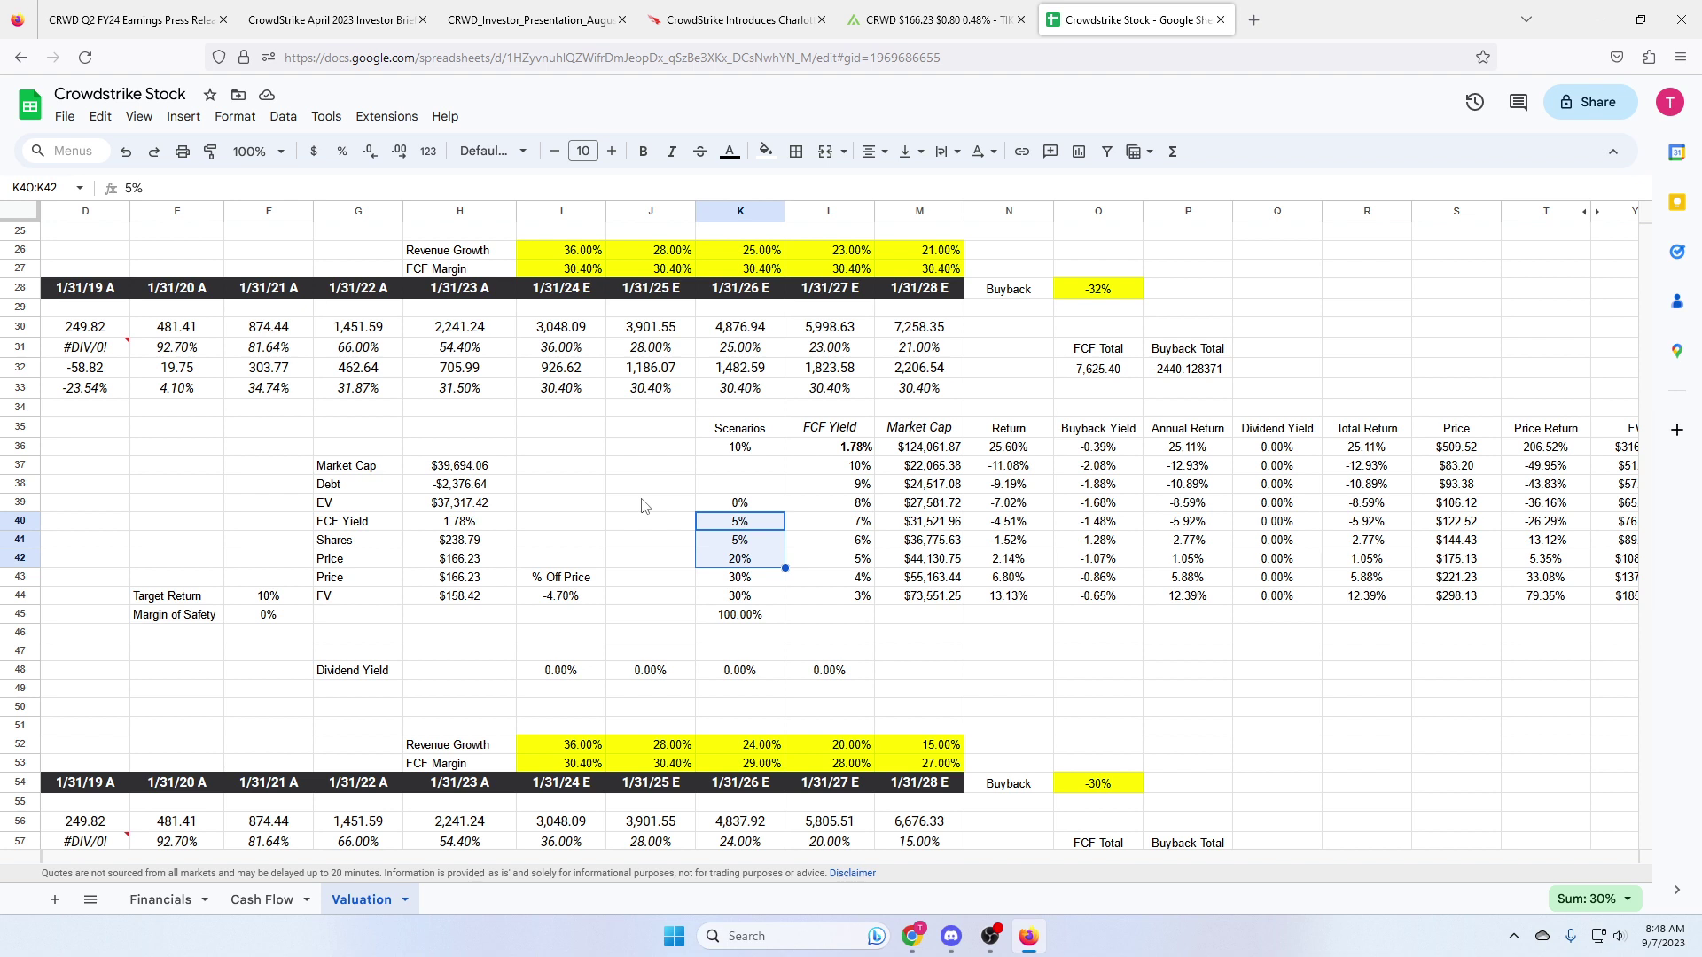
key("Down")
key("Down")
key("Down")
key("Up")
key("Up")
key("Up")
key("Up")
key("Up")
key("Up")
key("Up")
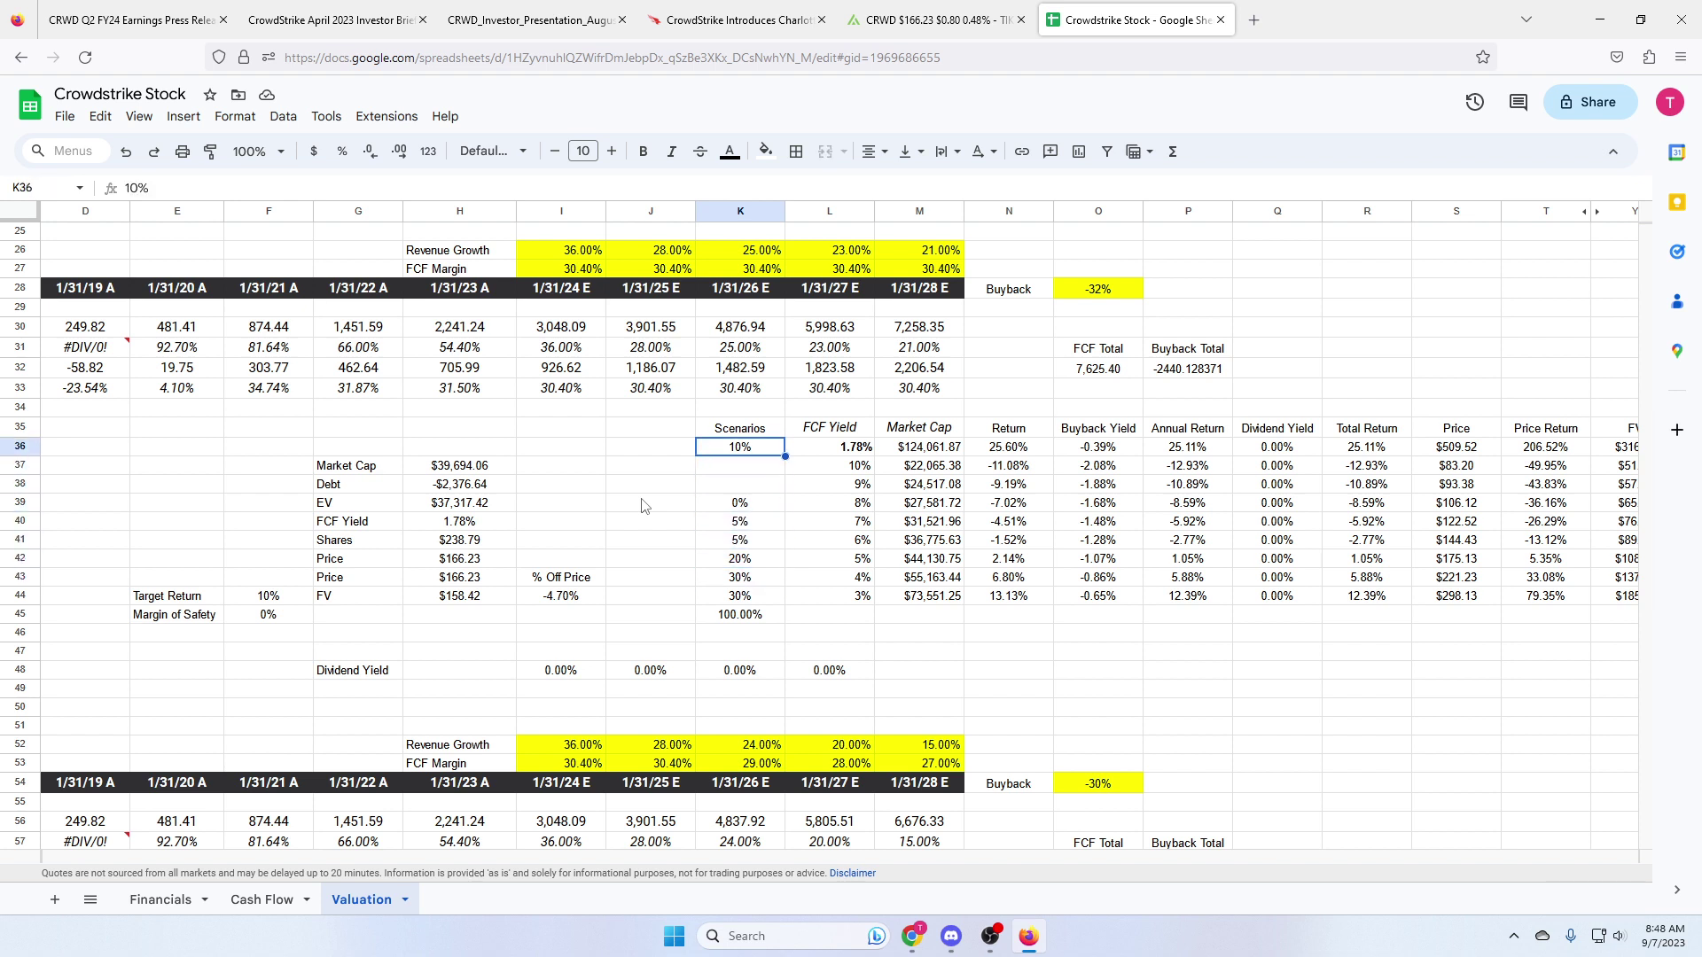
Step: Read through the individual weights in the second model's Scenarios column from K36 to K44
key("Down")
key("Down")
key("Down")
key("Down")
key("Down")
key("Down")
key("Down")
key("Down")
key("Down")
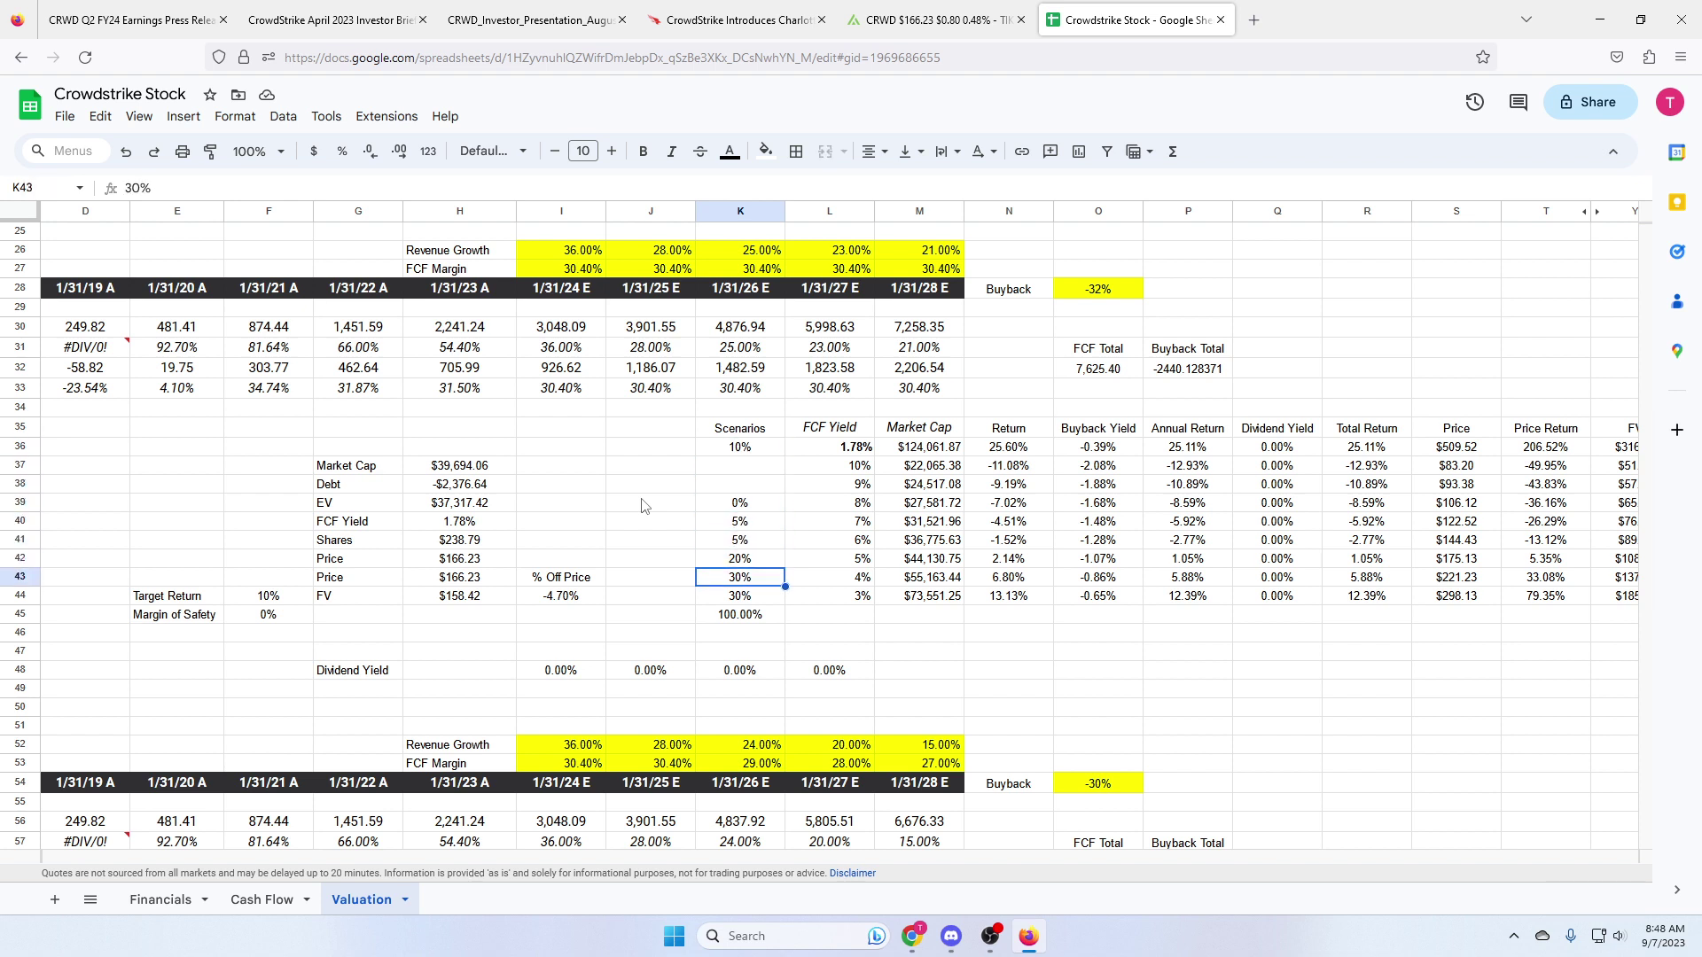
key("Up")
key("Up")
key("Up")
key("Up")
key("Up")
key("Up")
key("Down")
key("Down")
key("Down")
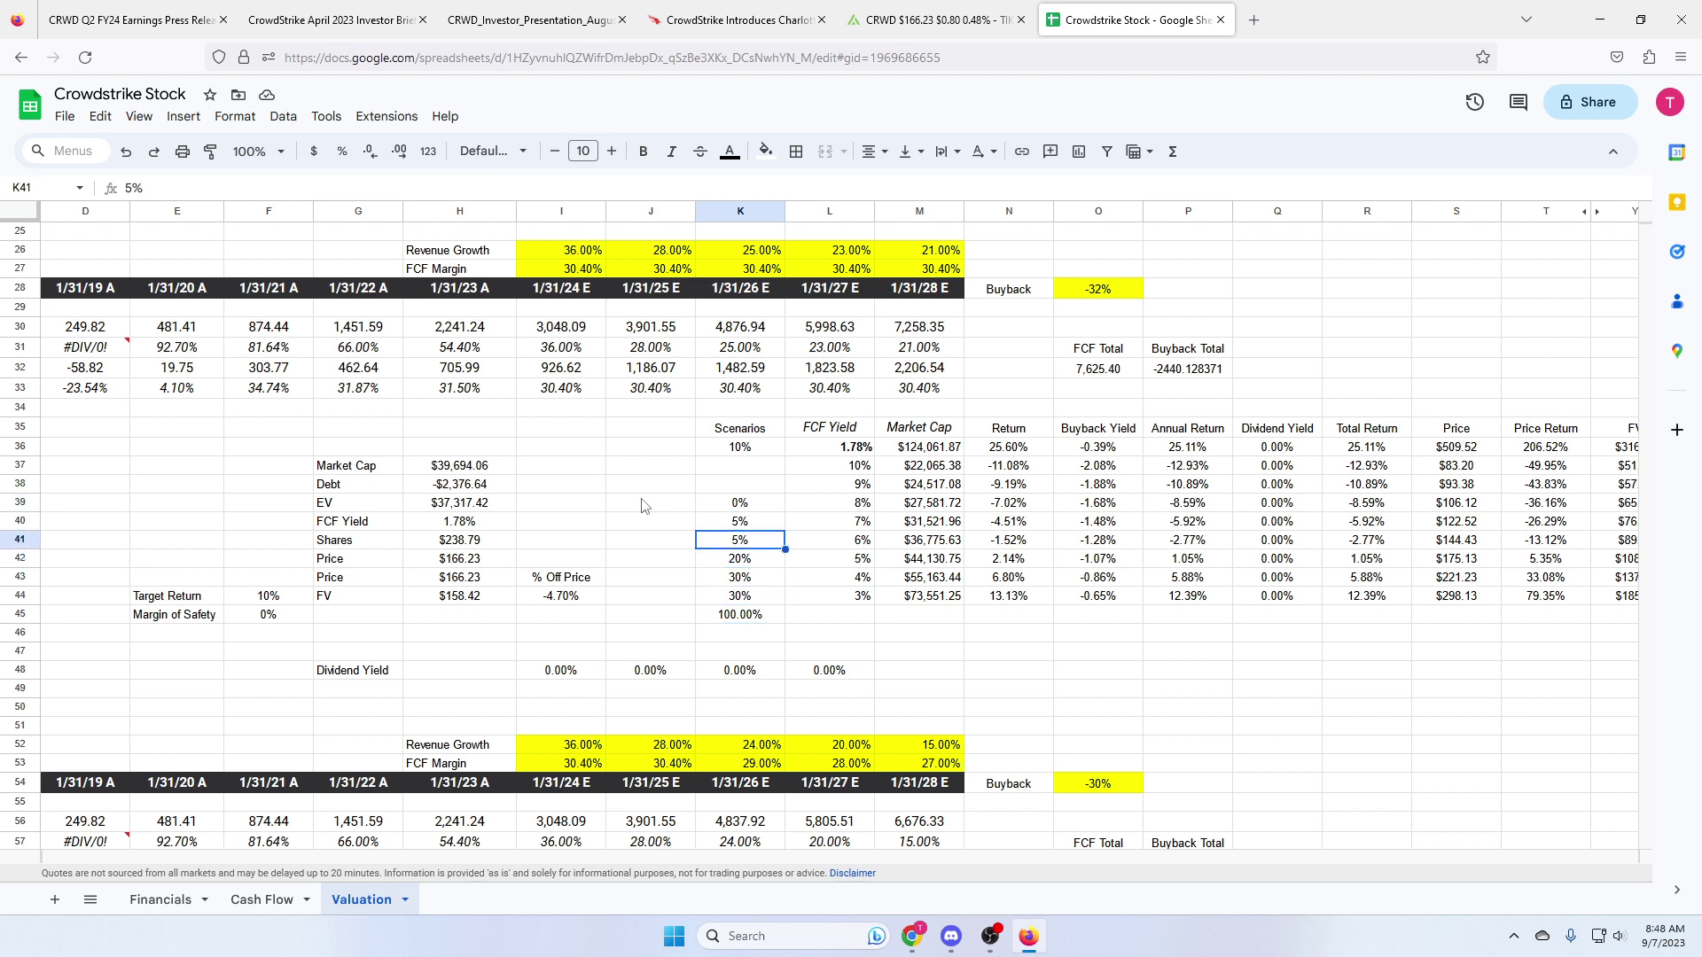
key("Up")
key("Up")
key("Down")
key("Down")
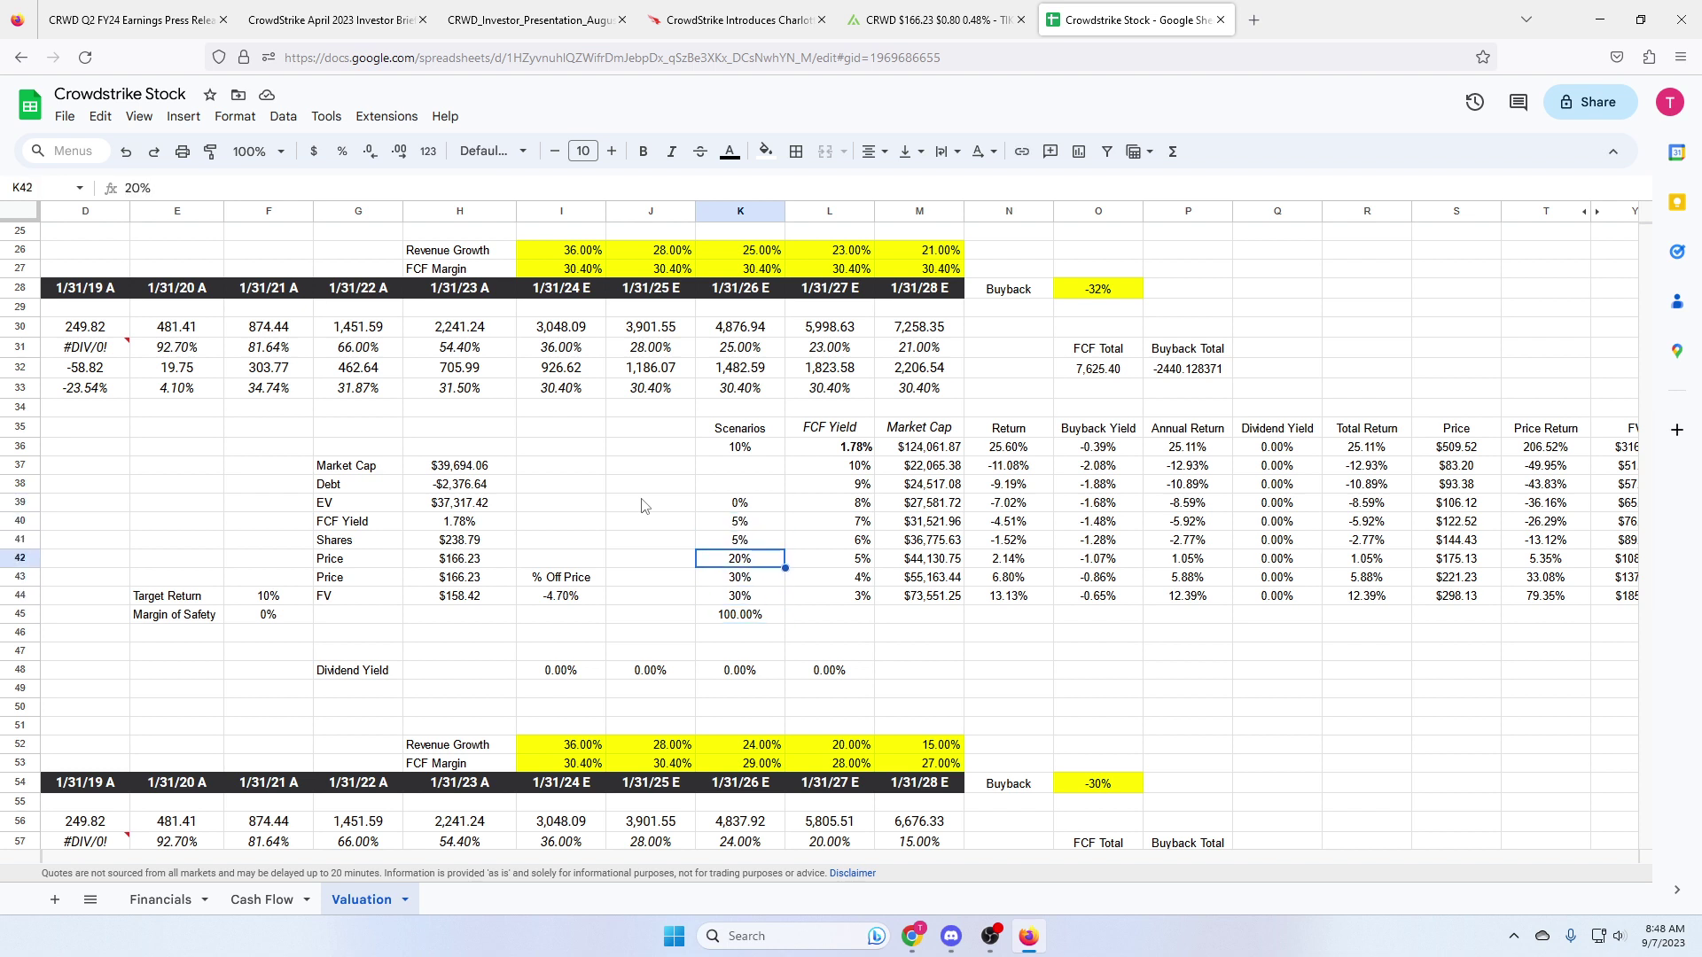
Step: Set the Target Return in F44 to 12% and check the fair value in H44
key("Down")
key("Left")
key("Left")
key("Down")
key("Left")
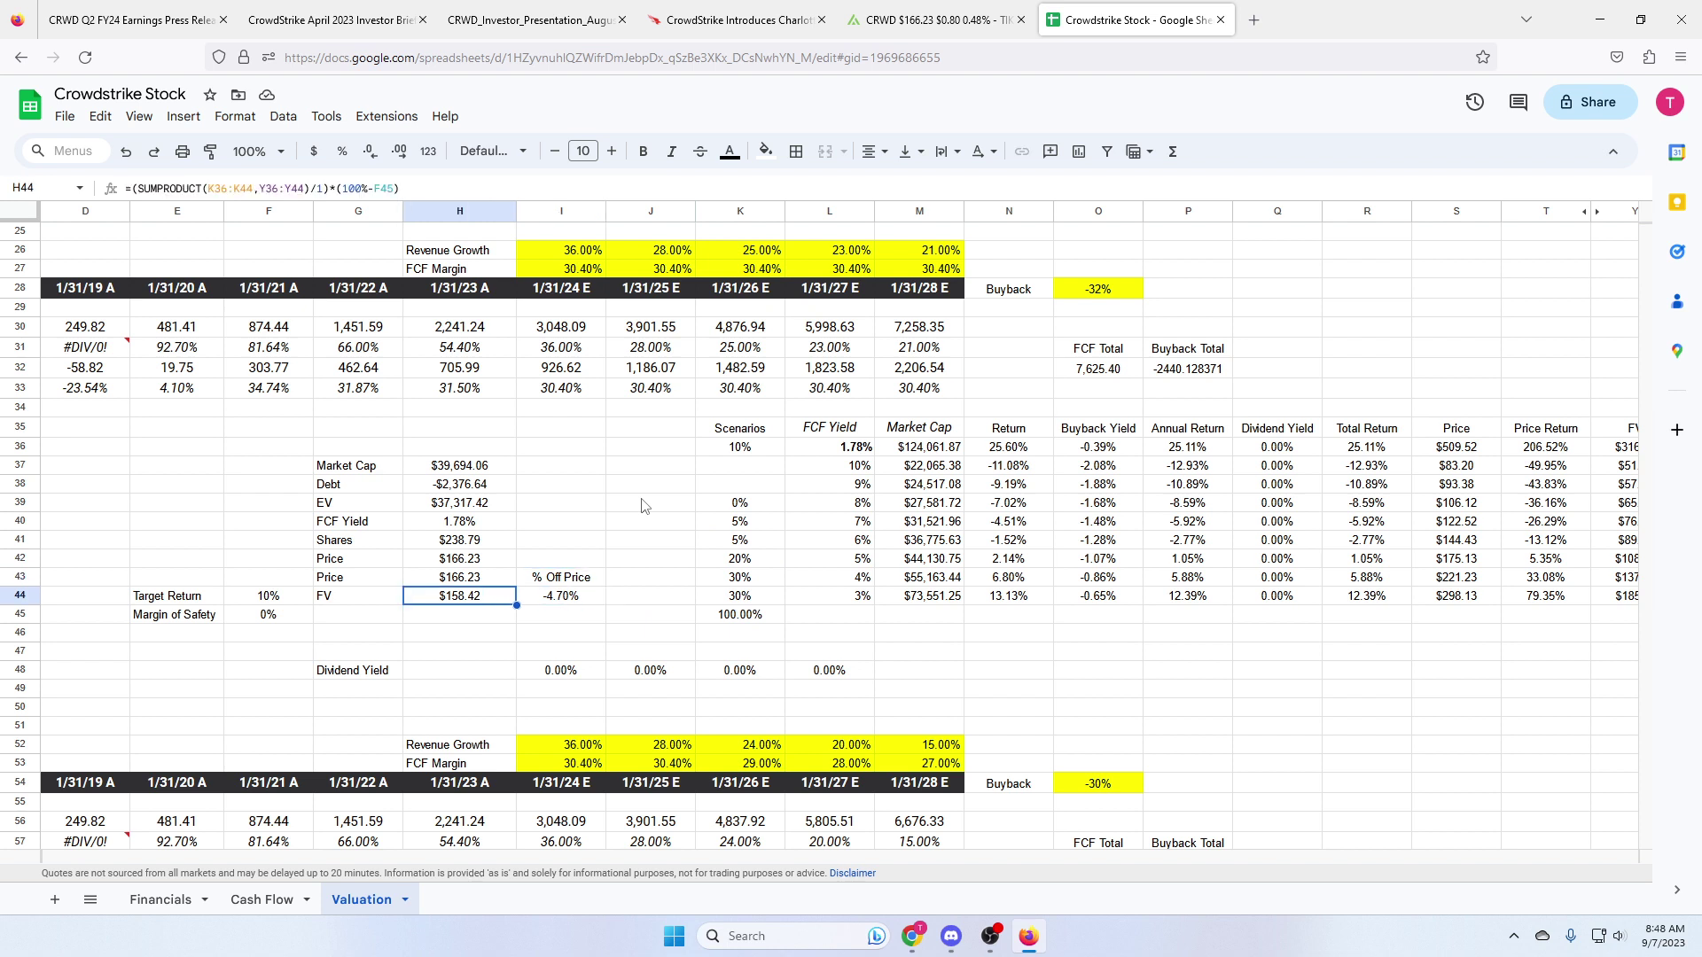
key("Left")
key("Left")
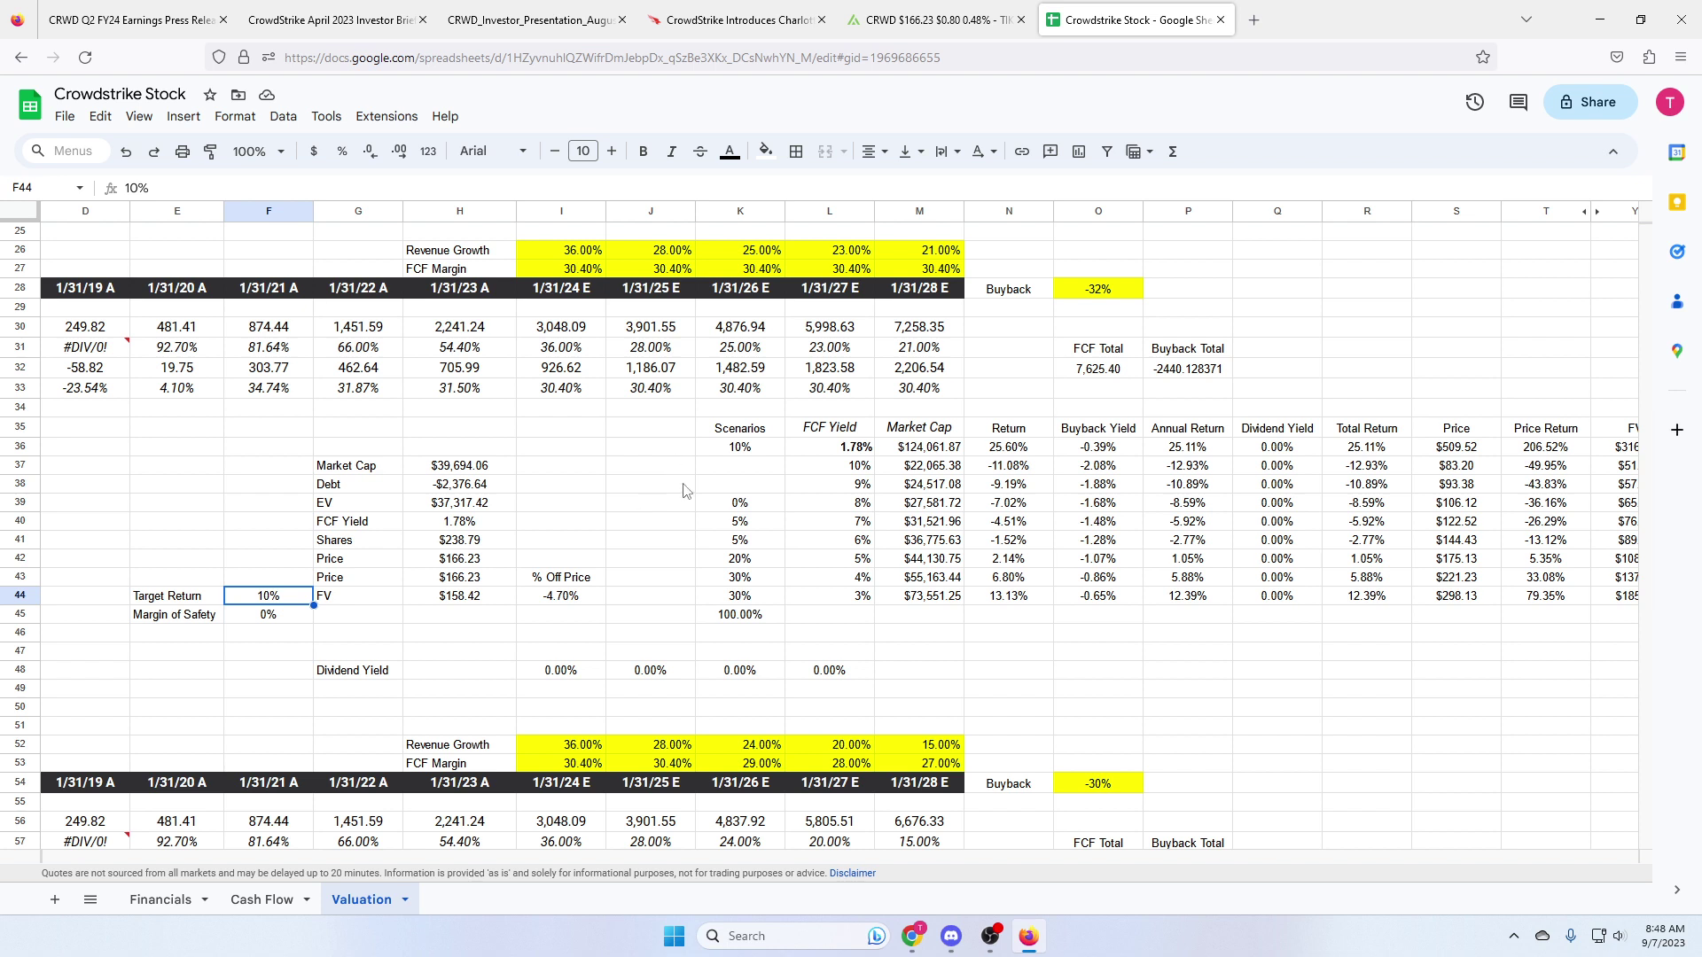
type("12")
key("Return")
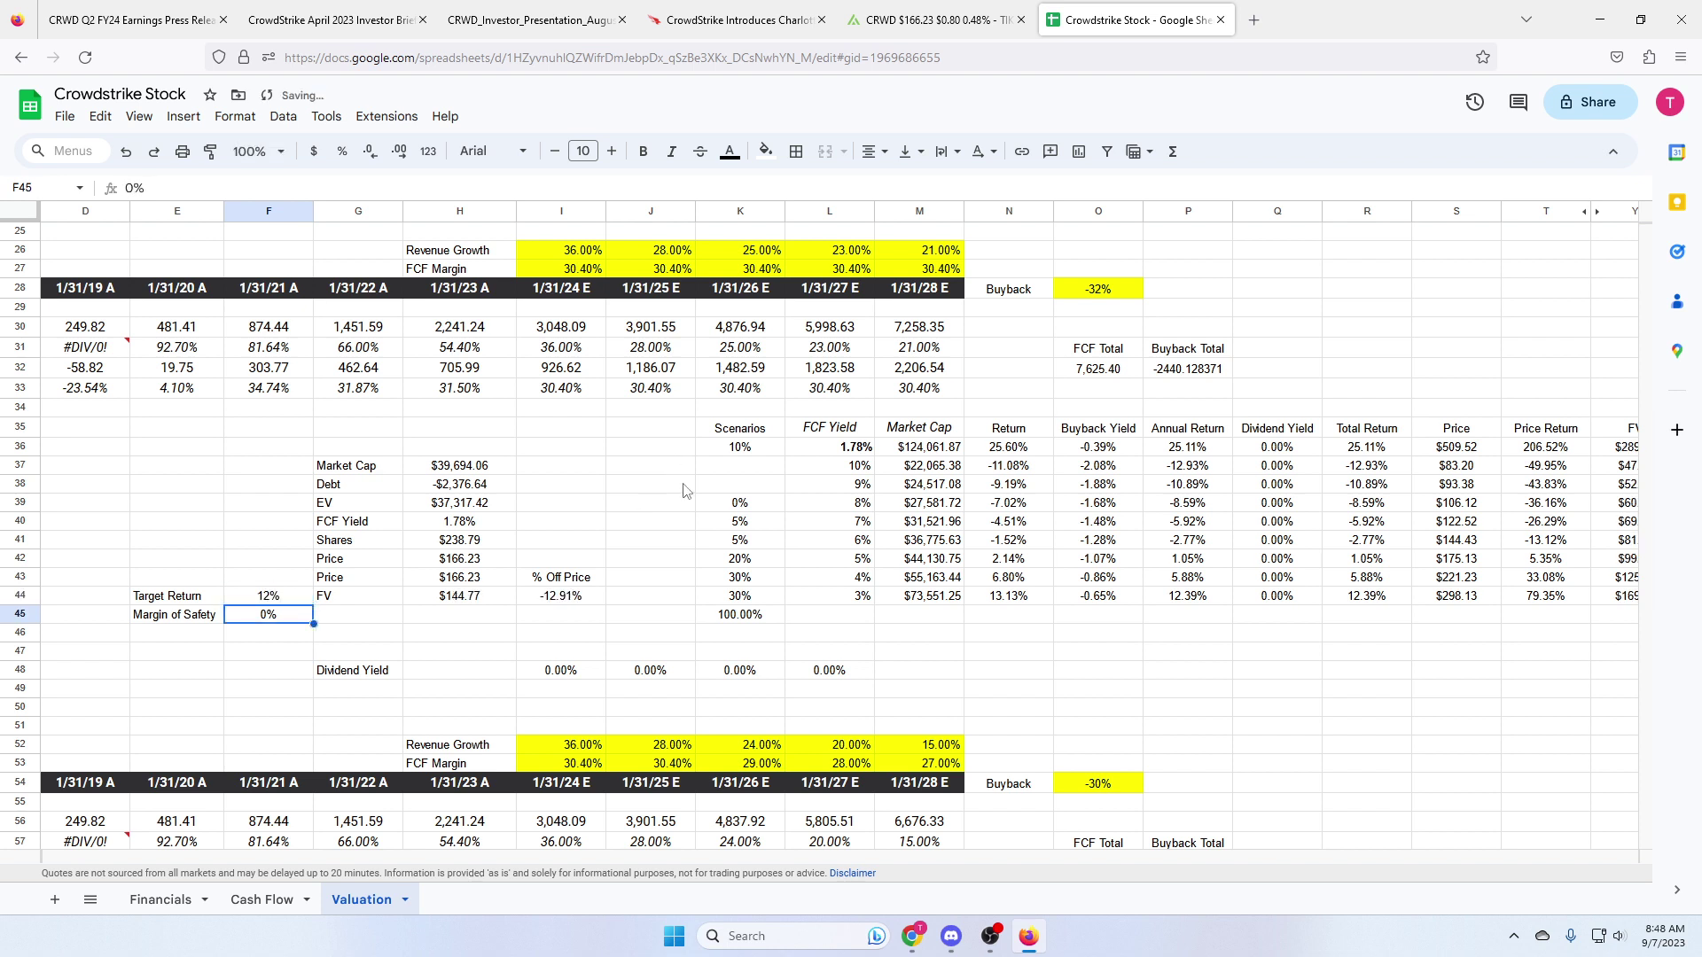
key("Up")
key("Right")
key("Right")
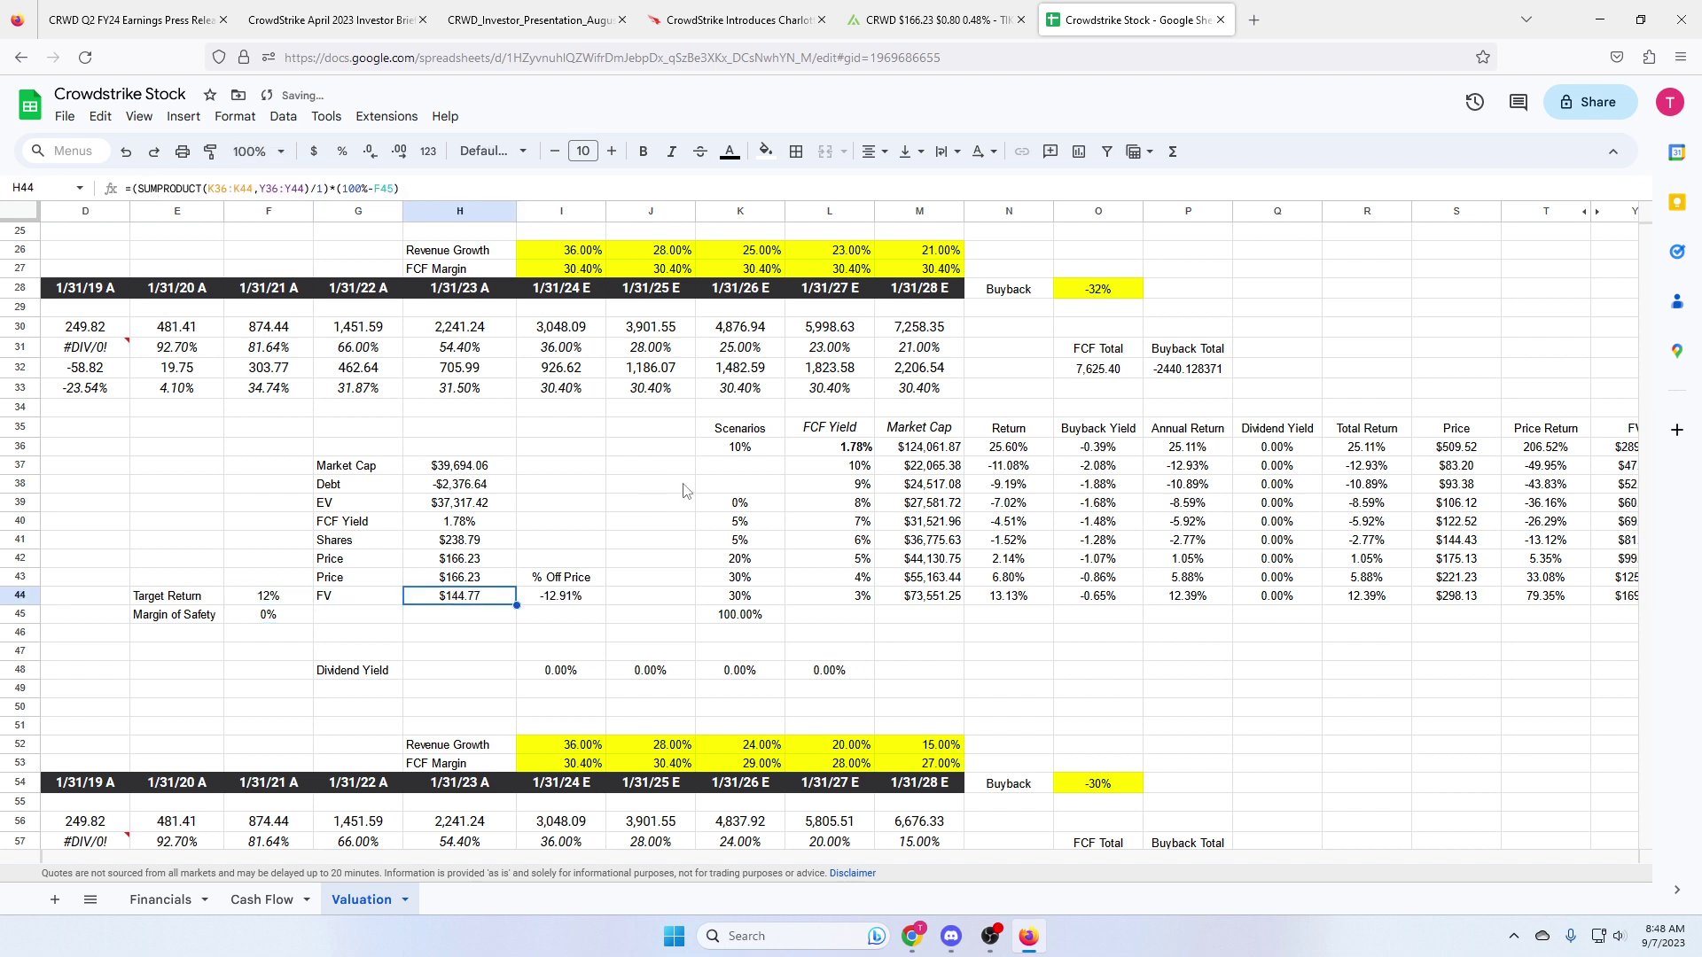
Step: Try a 15% Target Return in F44 against the fair value in H44, and undo the Target Return changes
key("Left")
key("Left")
type("15")
key("Return")
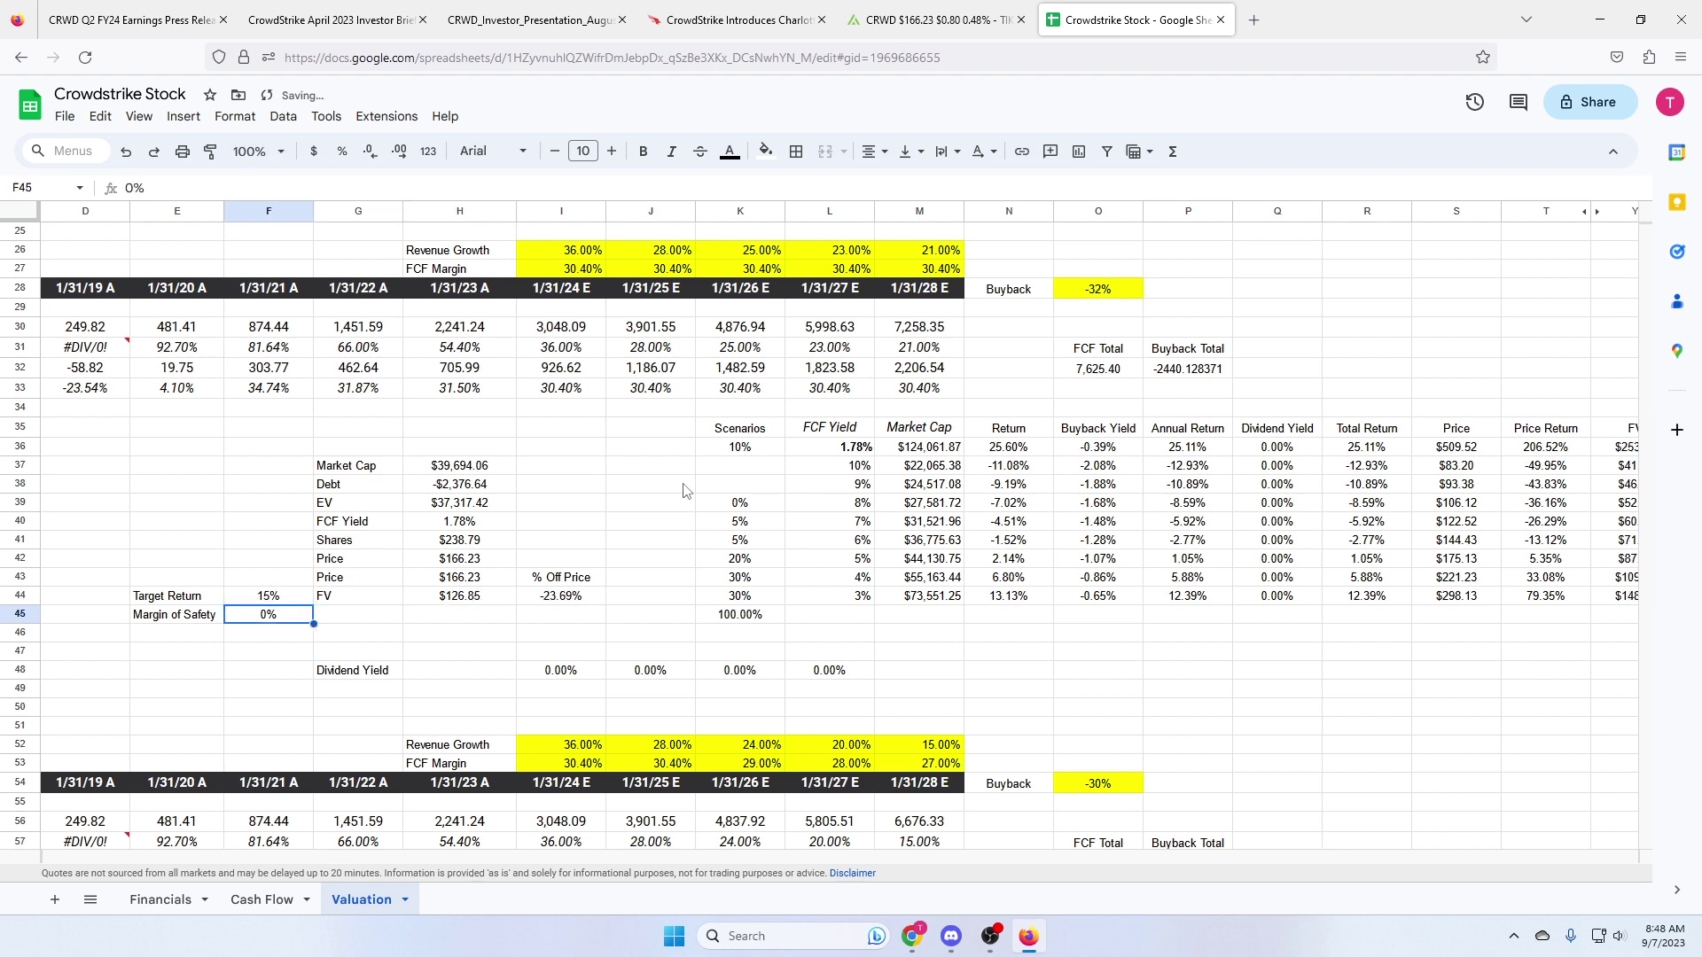
key("Up")
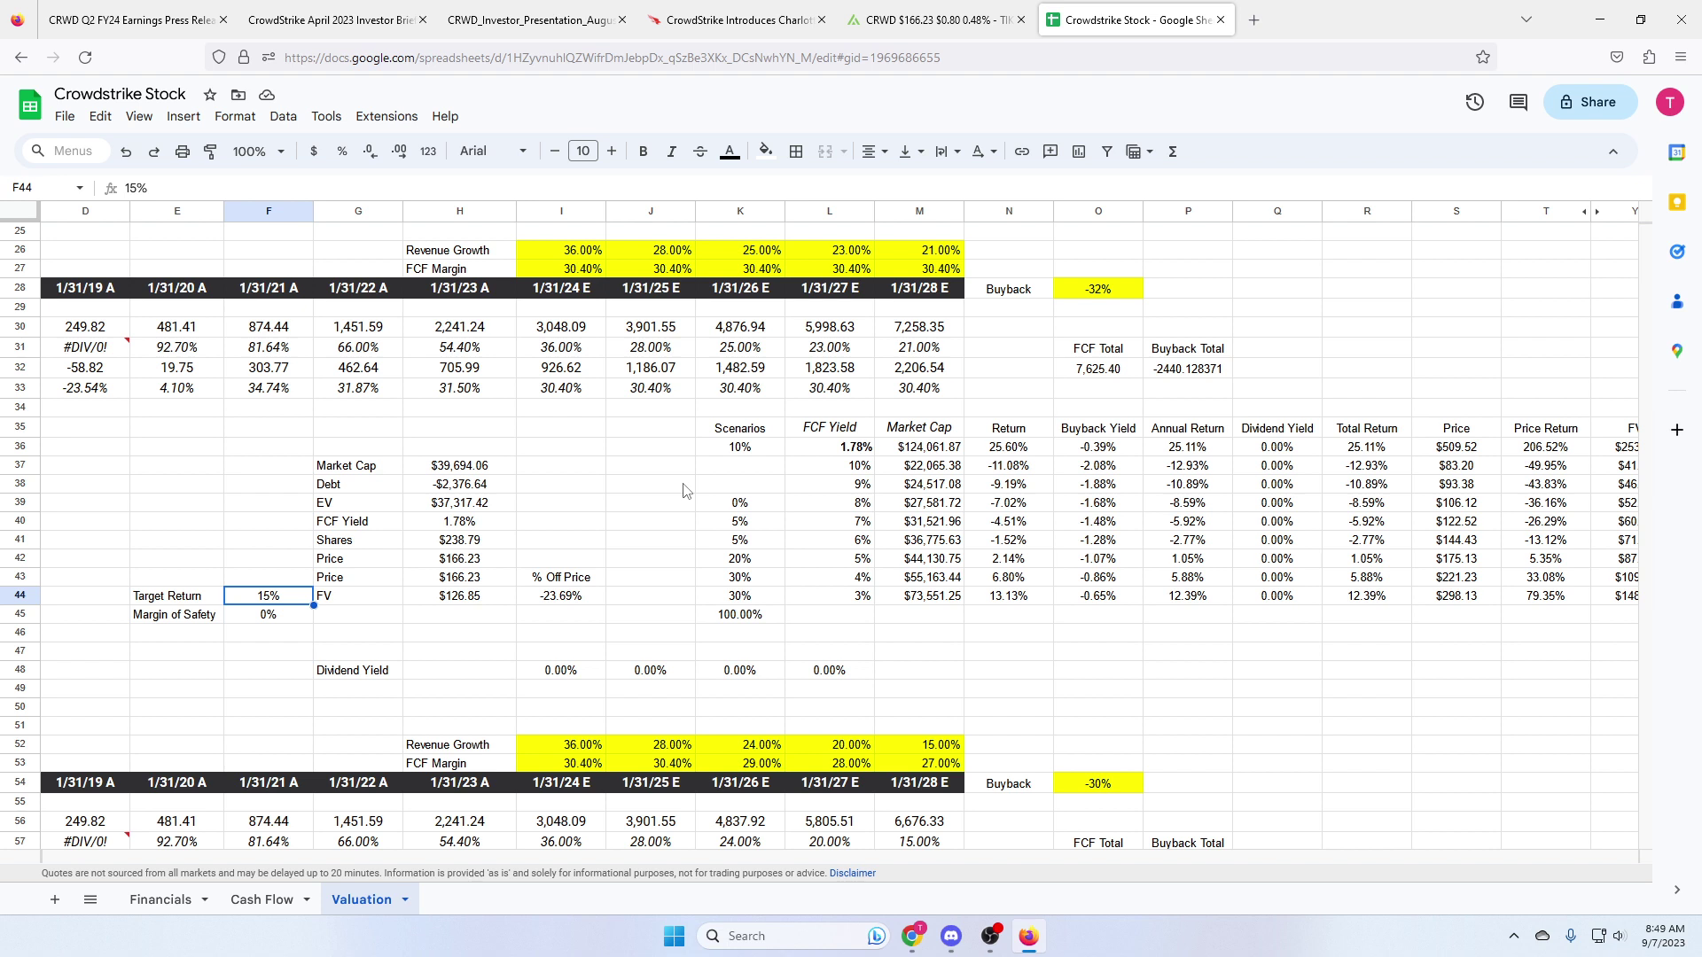
key("Right")
key("Right")
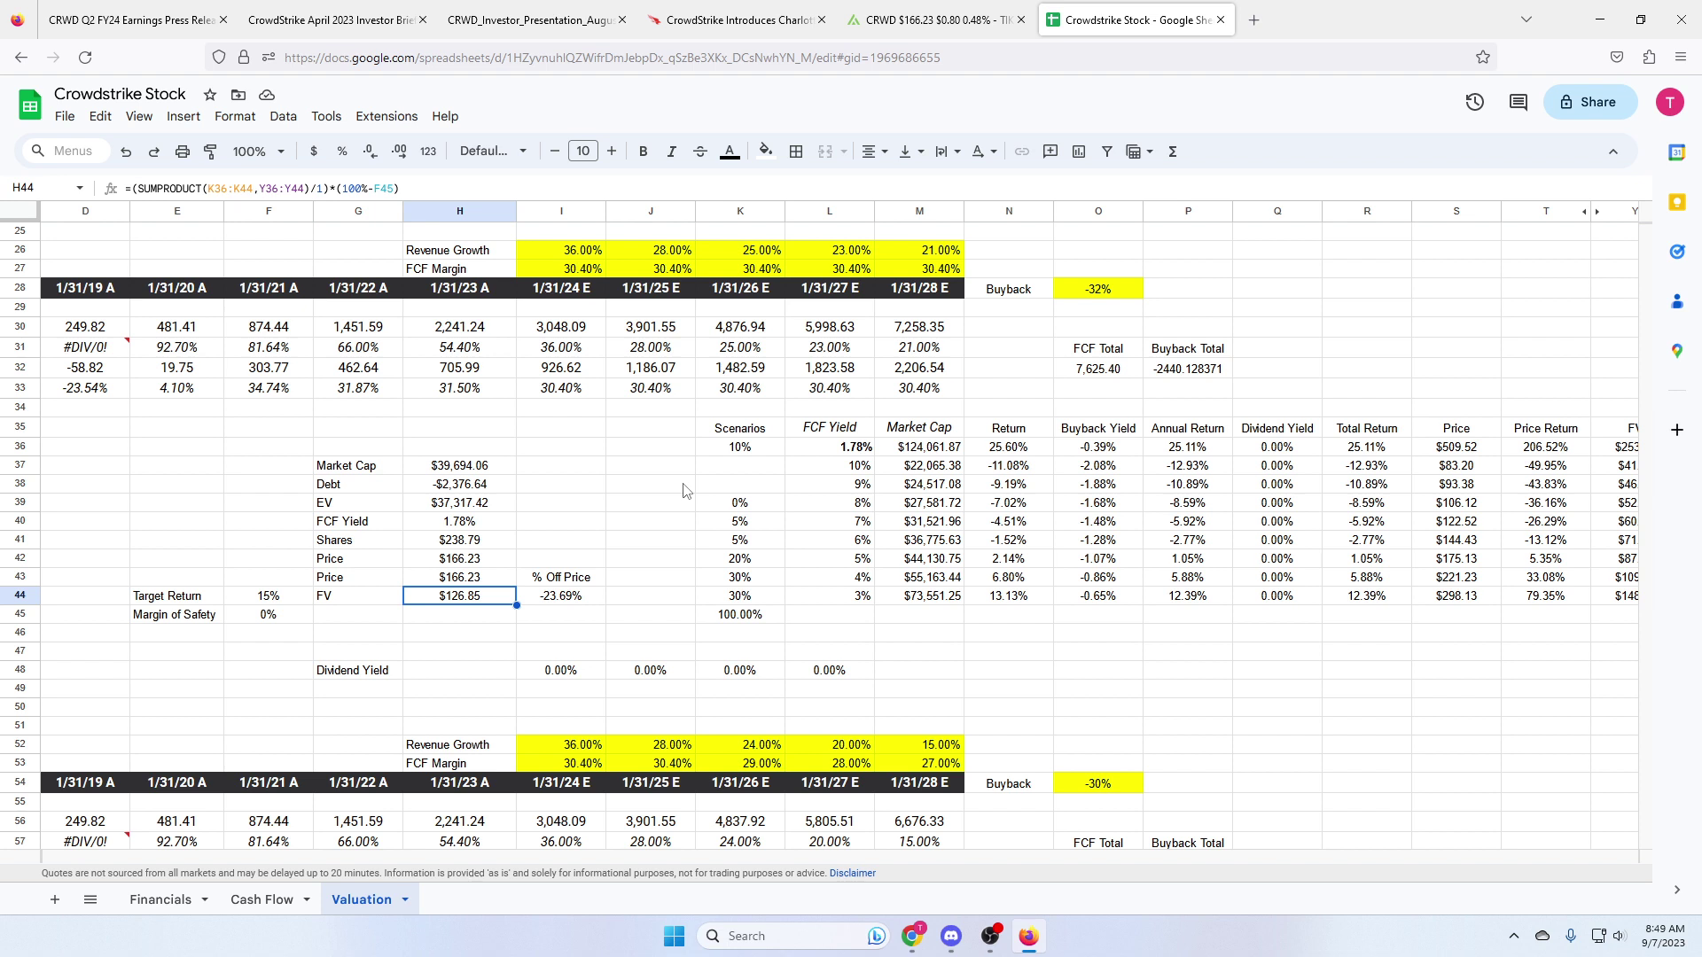
key("ctrl+z")
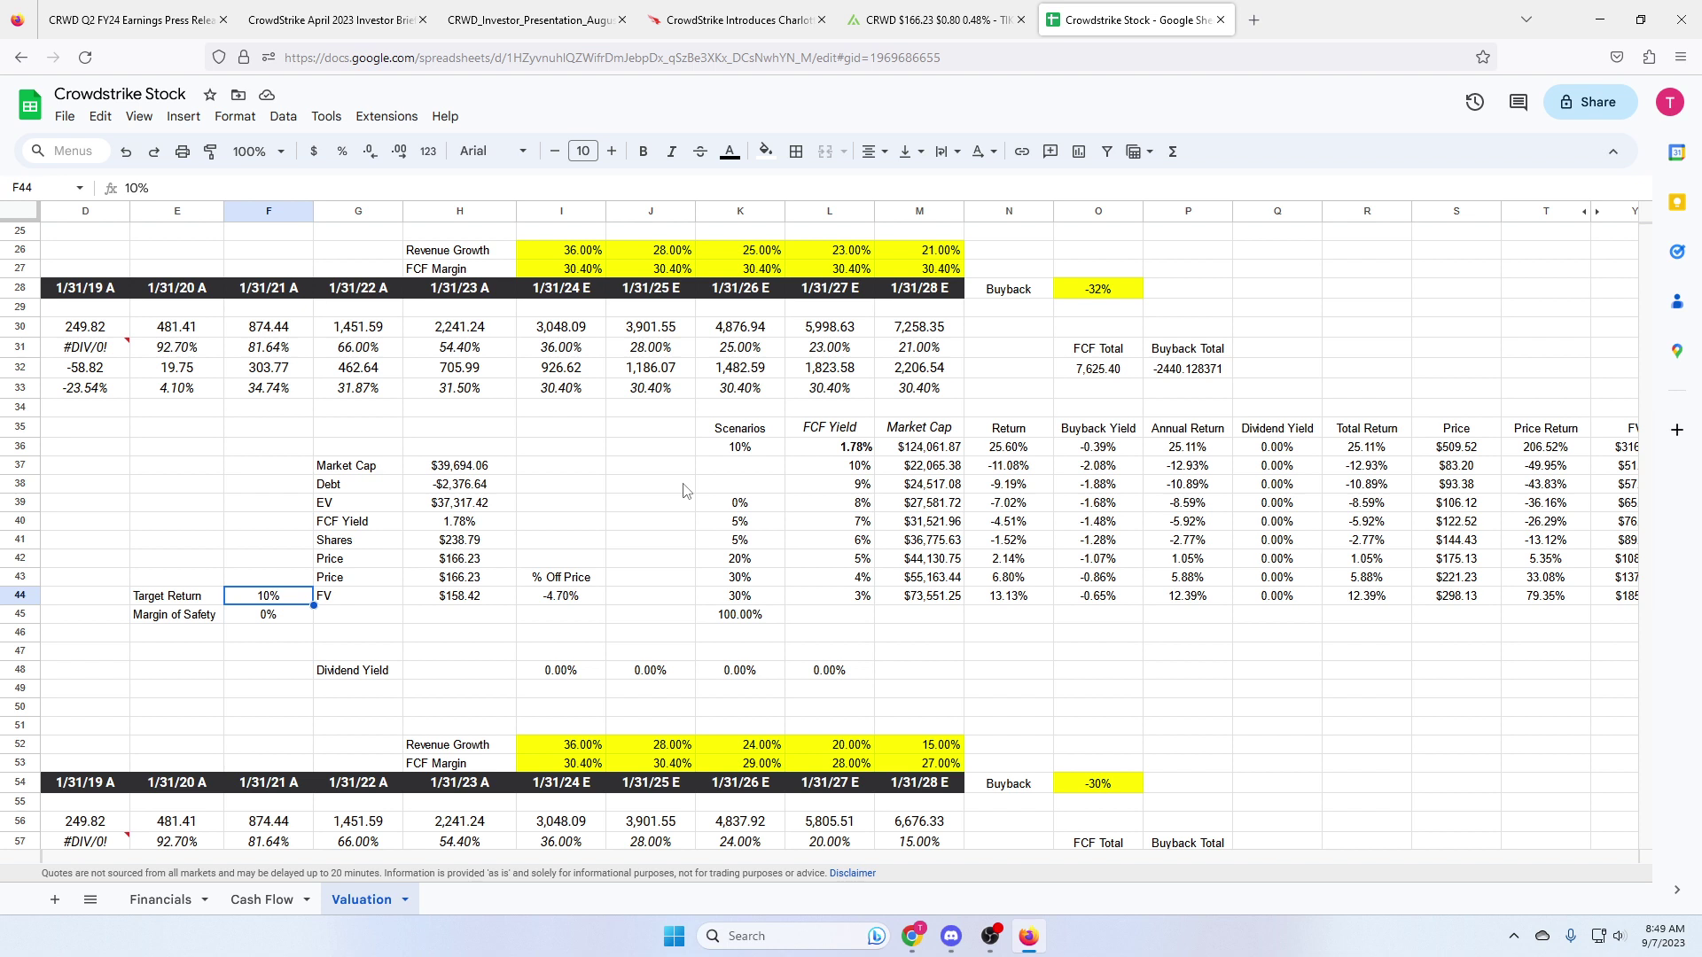
Step: Try a 10% Margin of Safety in F45, and undo it
key("Down")
type("10%")
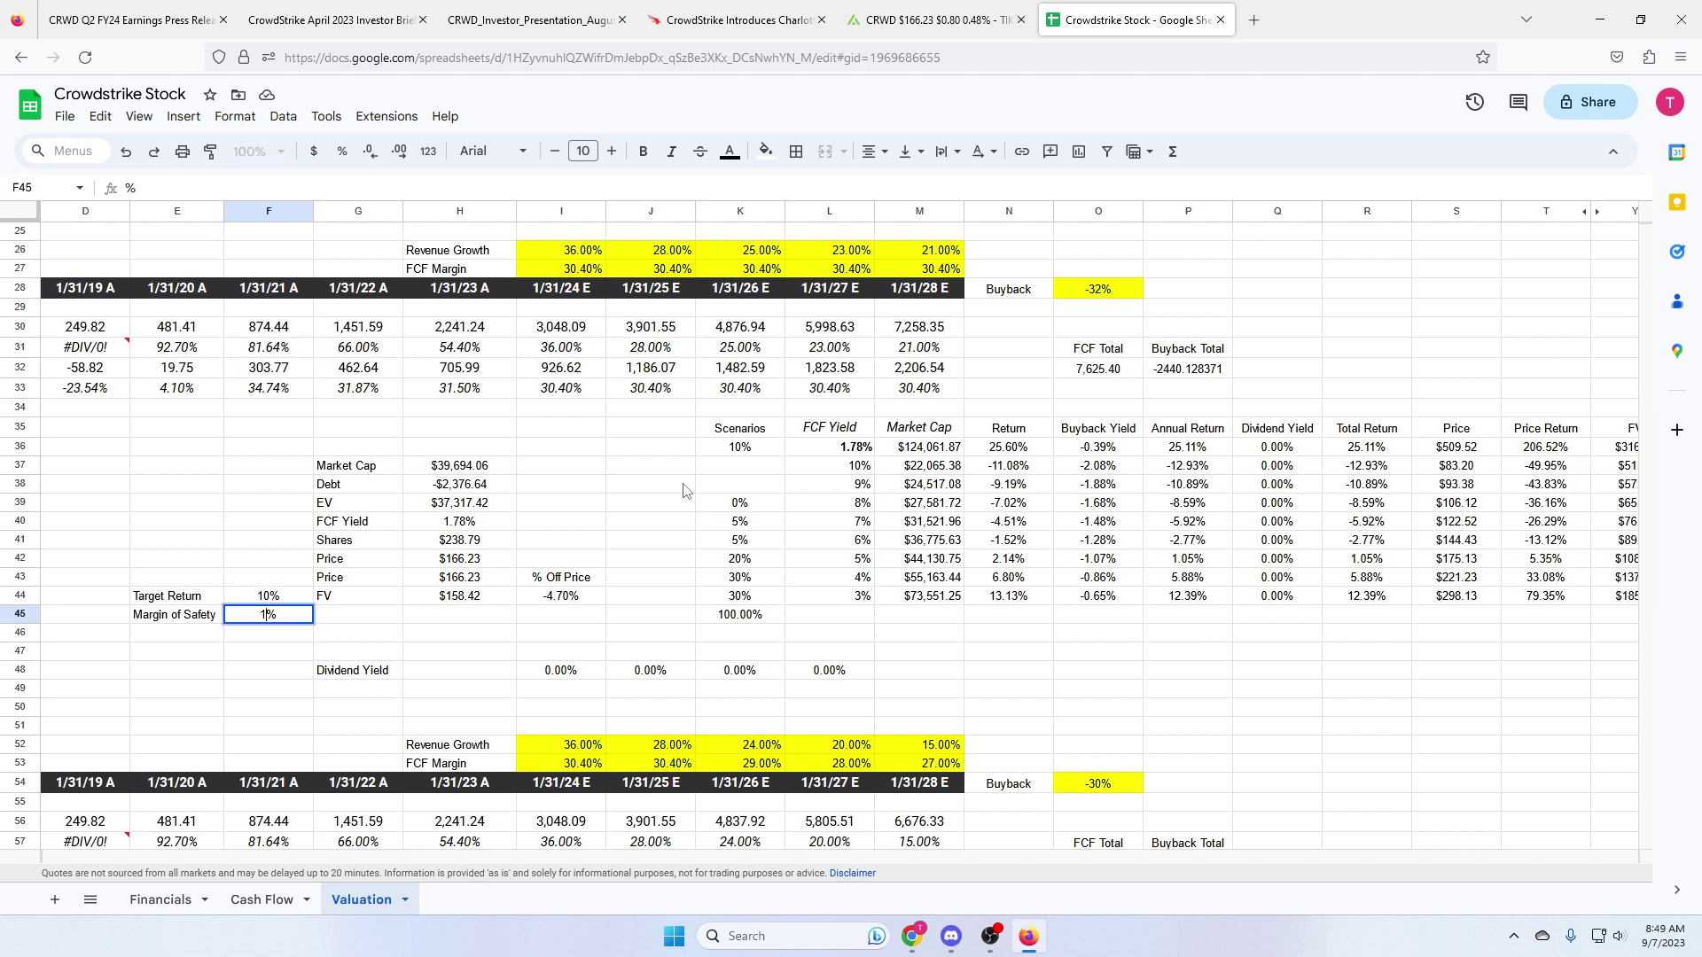
key("Return")
key("Up")
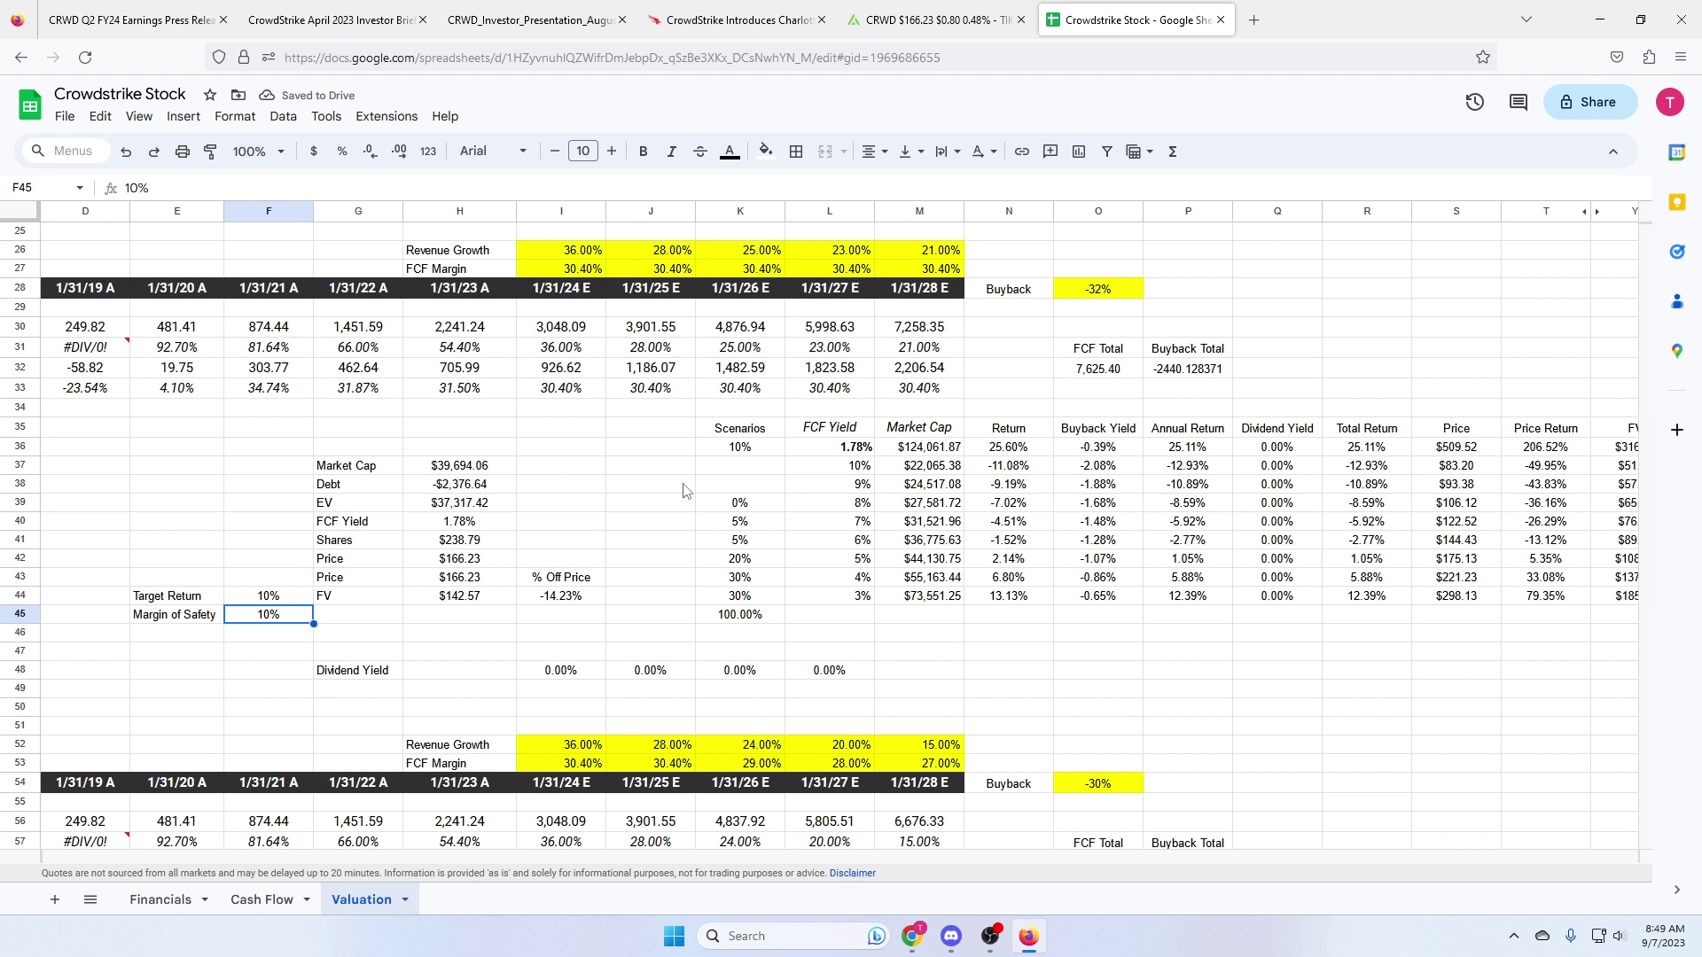
key("ctrl+z")
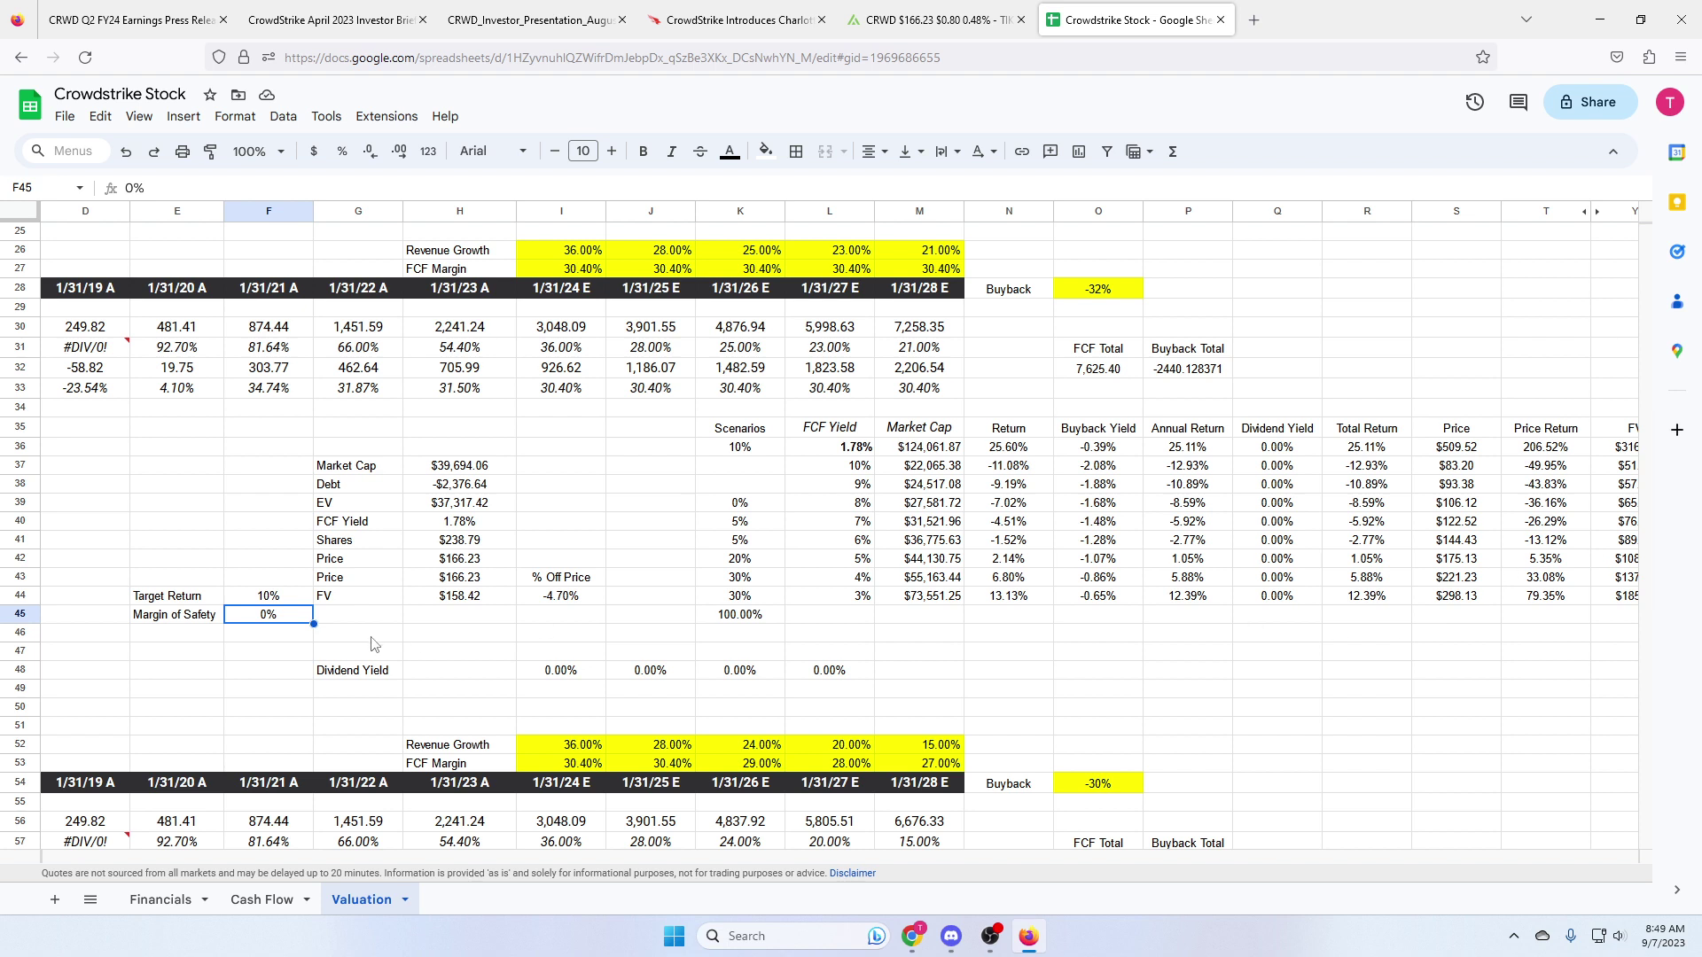
Step: Try a 20% Target Return in F44, and undo it
key("Up")
type("20")
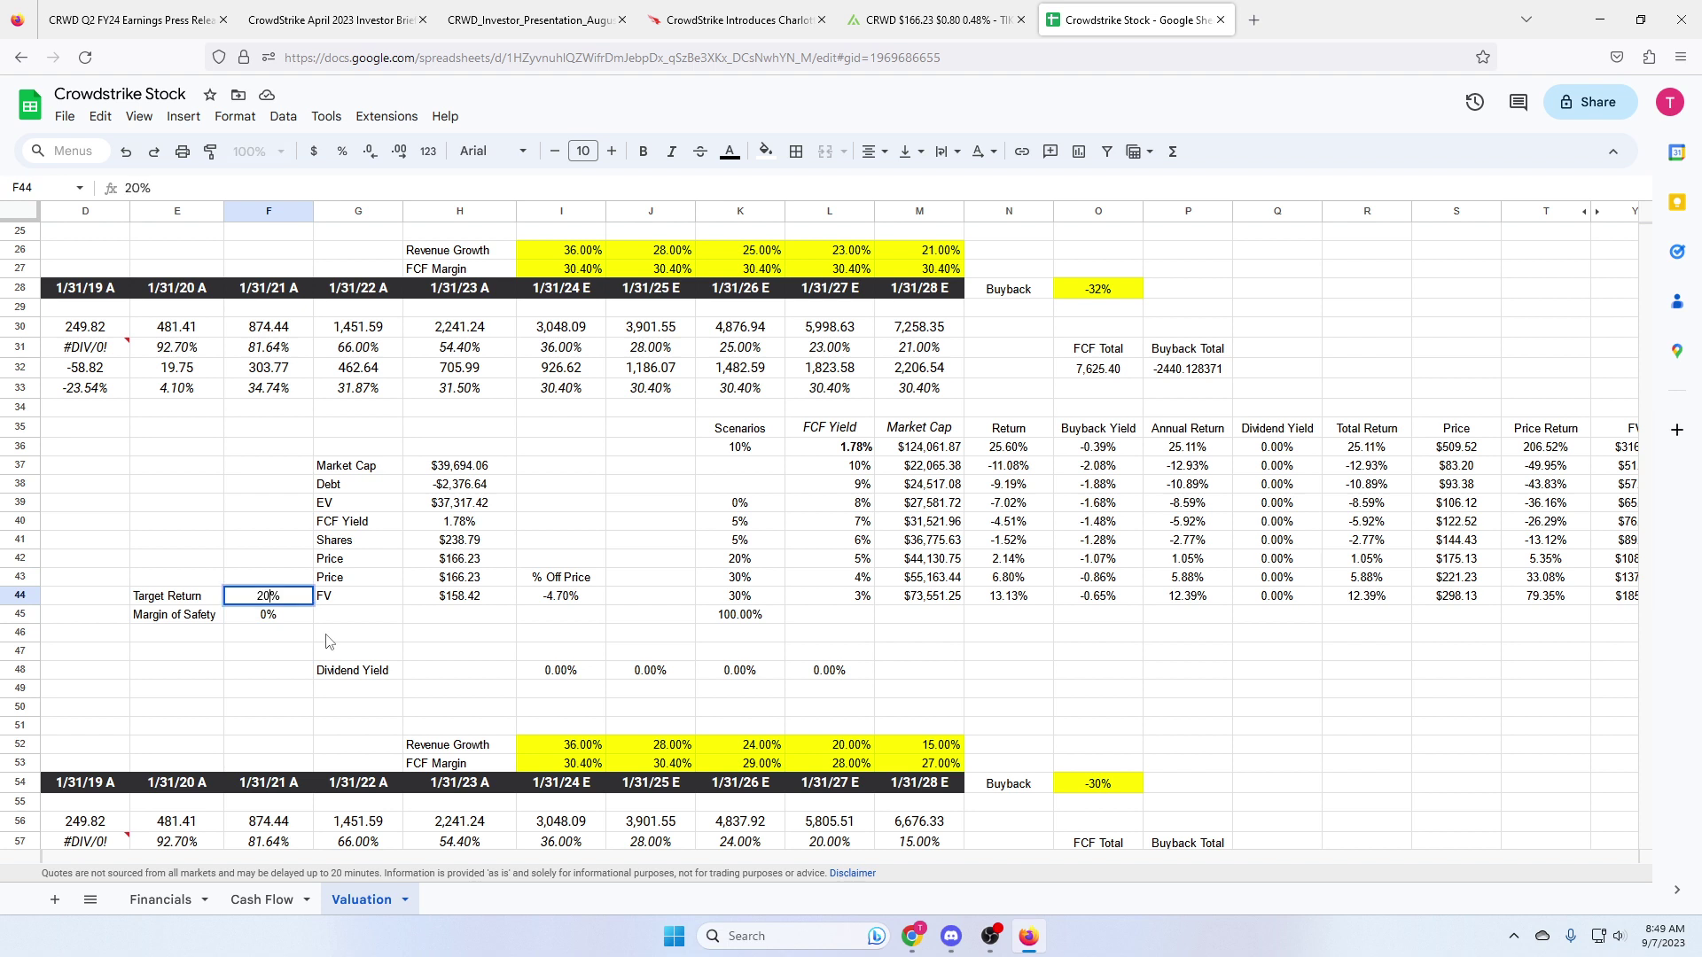
key("Return")
key("Up")
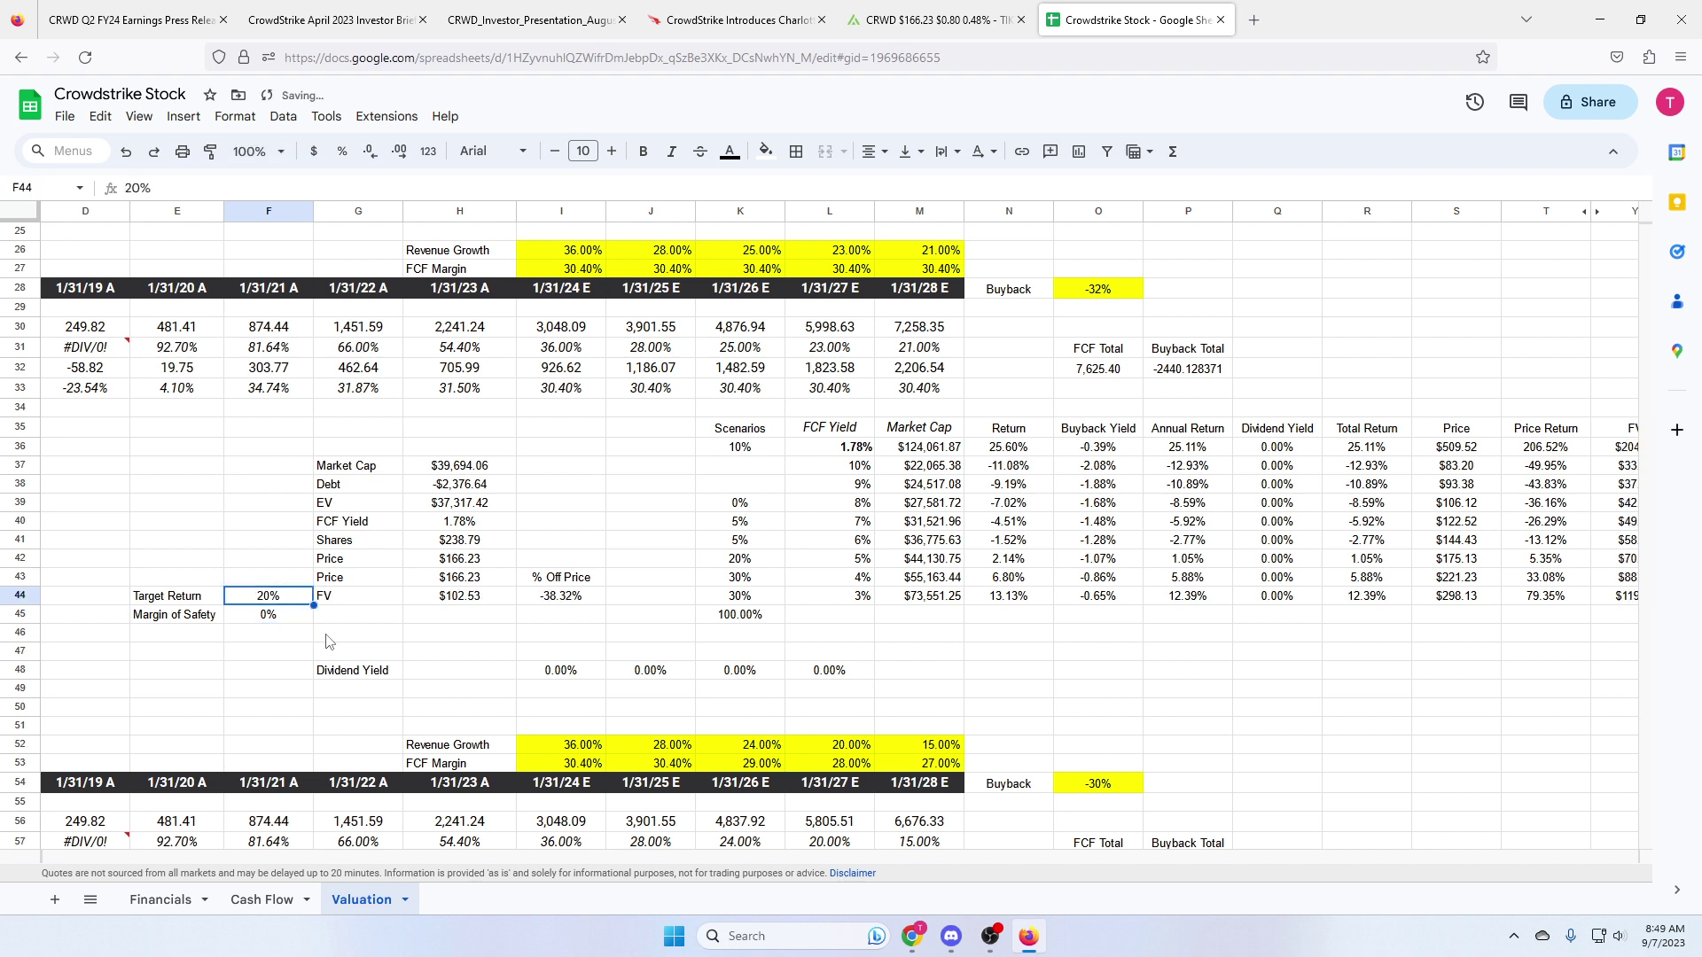
key("ctrl+z")
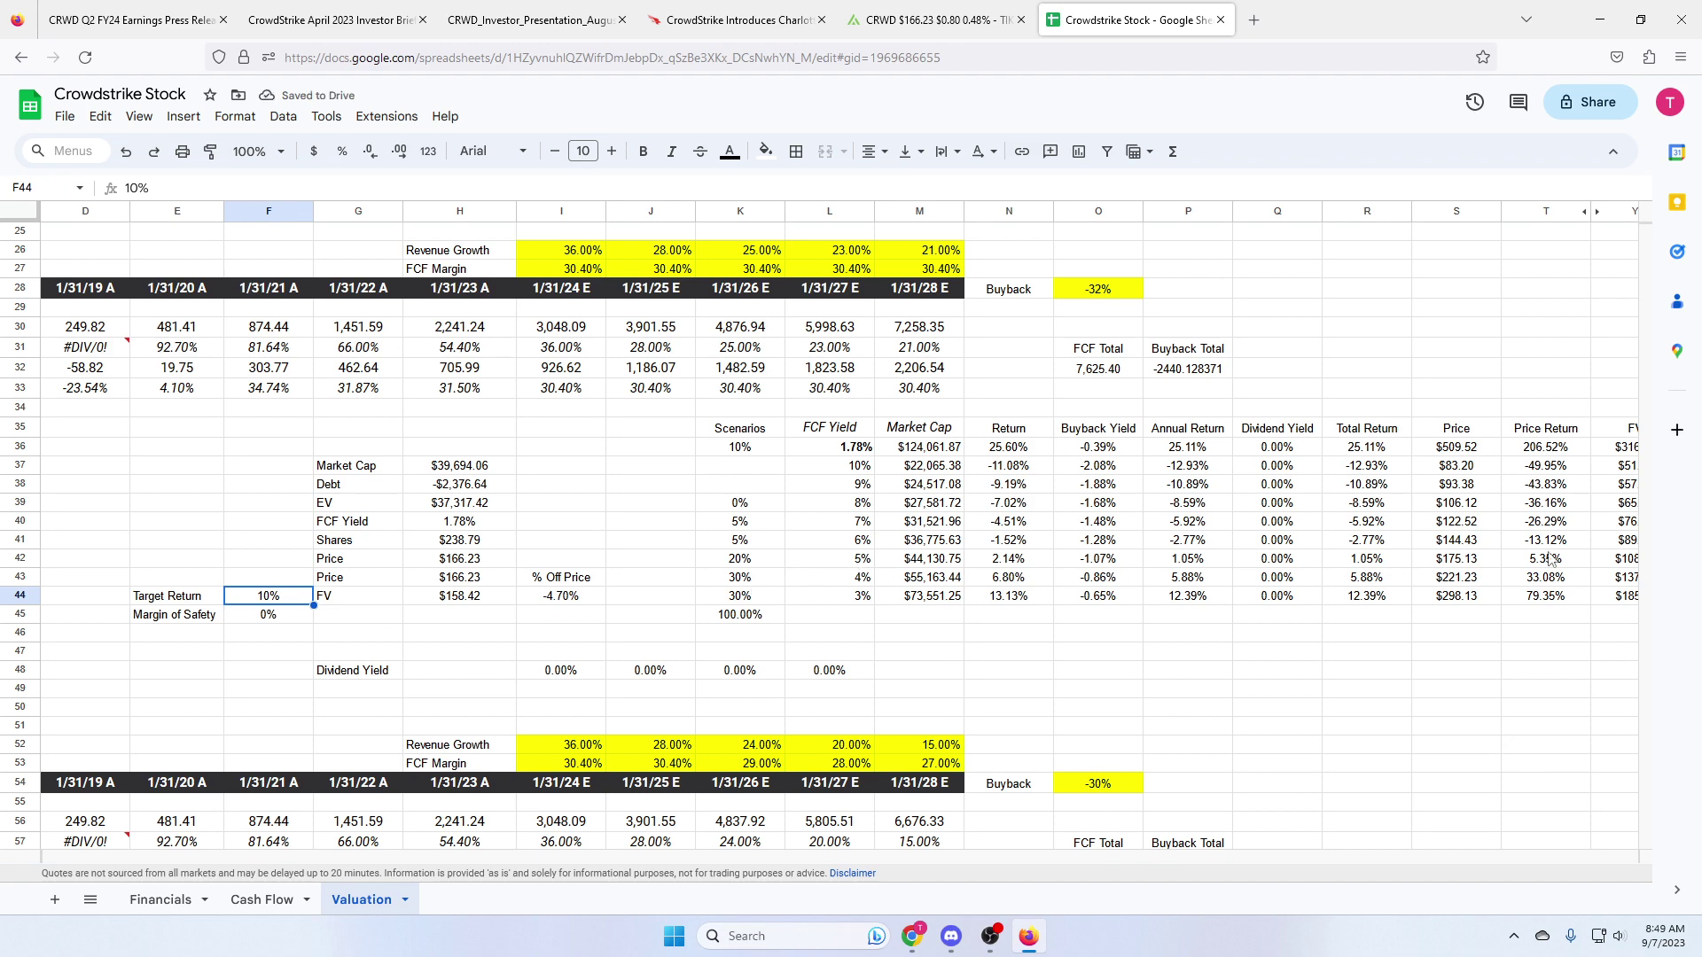
Step: Examine row 42's FV in Y42 and its percentage off the price in Z42, tracing back to the FCF Yield
left_click(1619, 560)
key("Right")
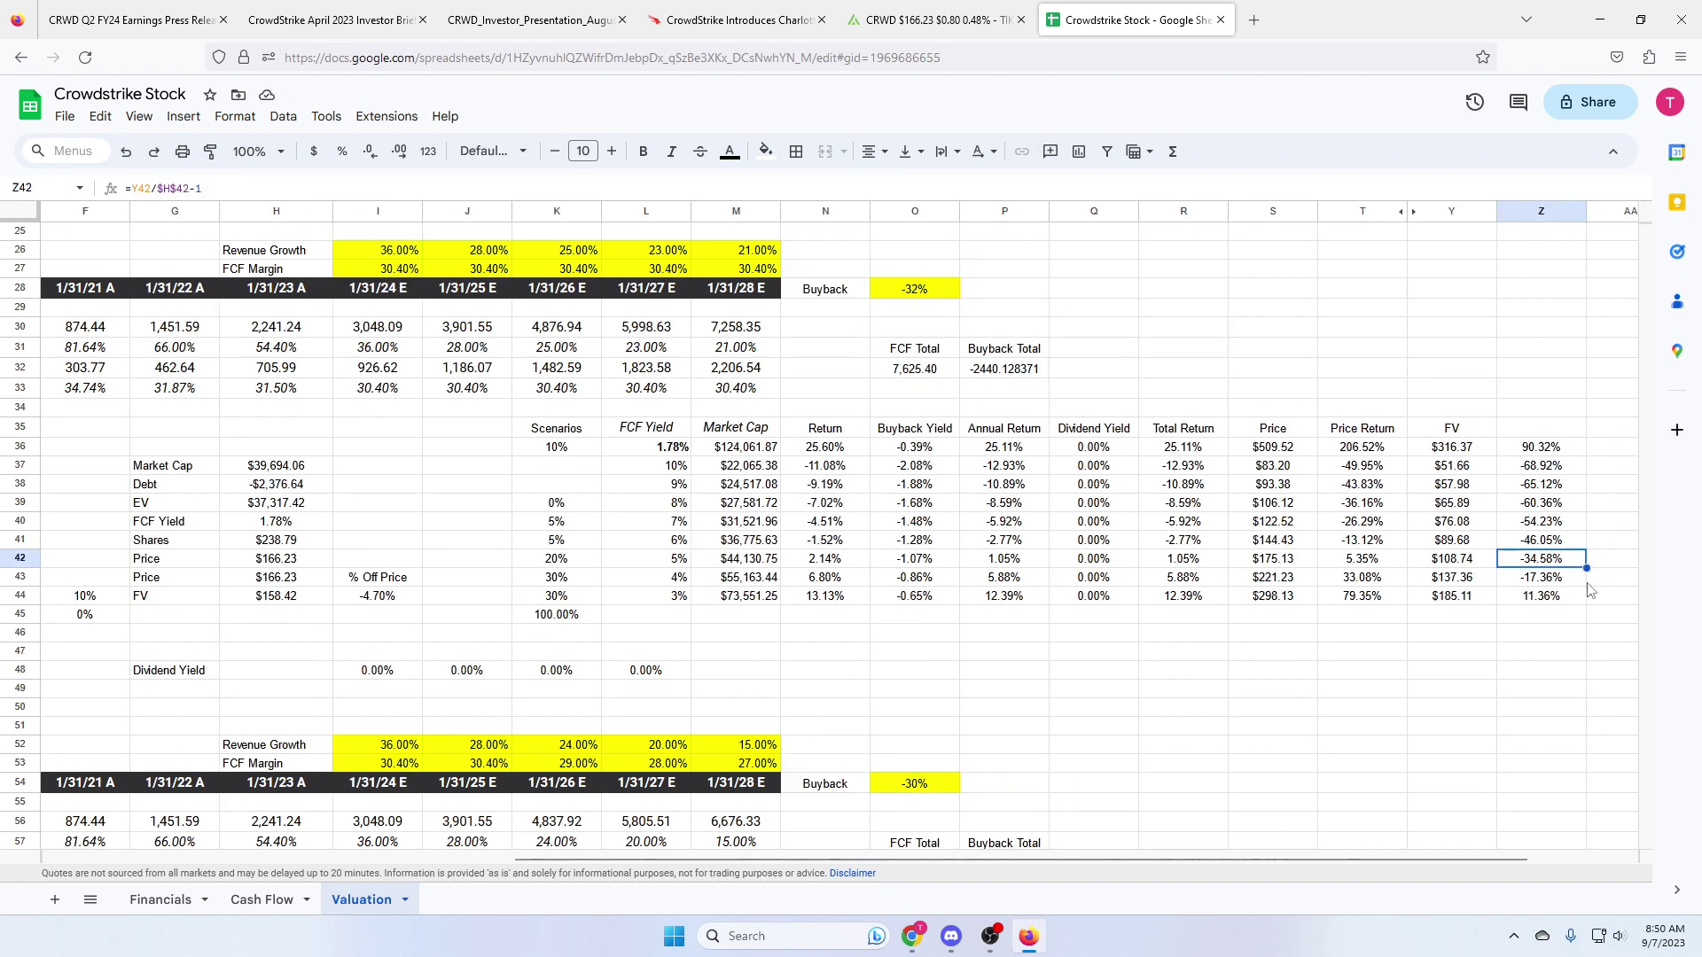
key("Left")
key("Left")
key("Right")
key("Left")
key("Left")
key("Left")
key("Left")
key("Left")
key("Left")
key("Left")
key("Left")
key("Left")
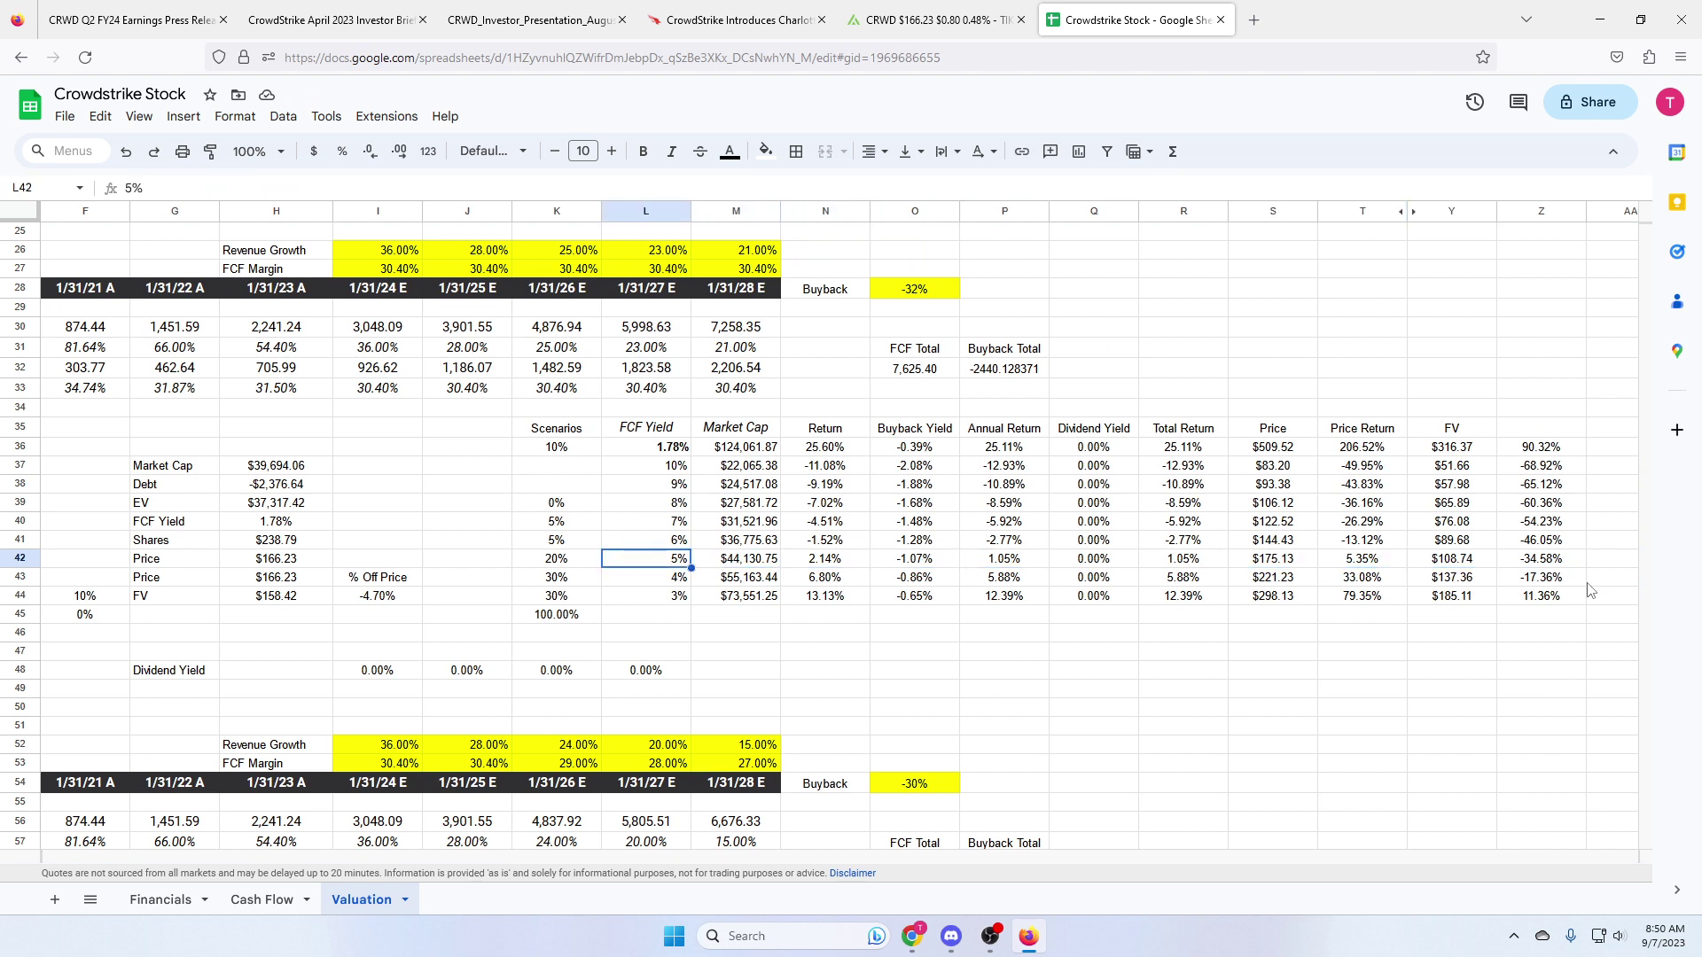
Step: Follow row 42 from its 5% FCF Yield across the return and price columns
key("Right")
key("Right")
key("Right")
key("Right")
key("Right")
key("Right")
key("Right")
key("Right")
key("Right")
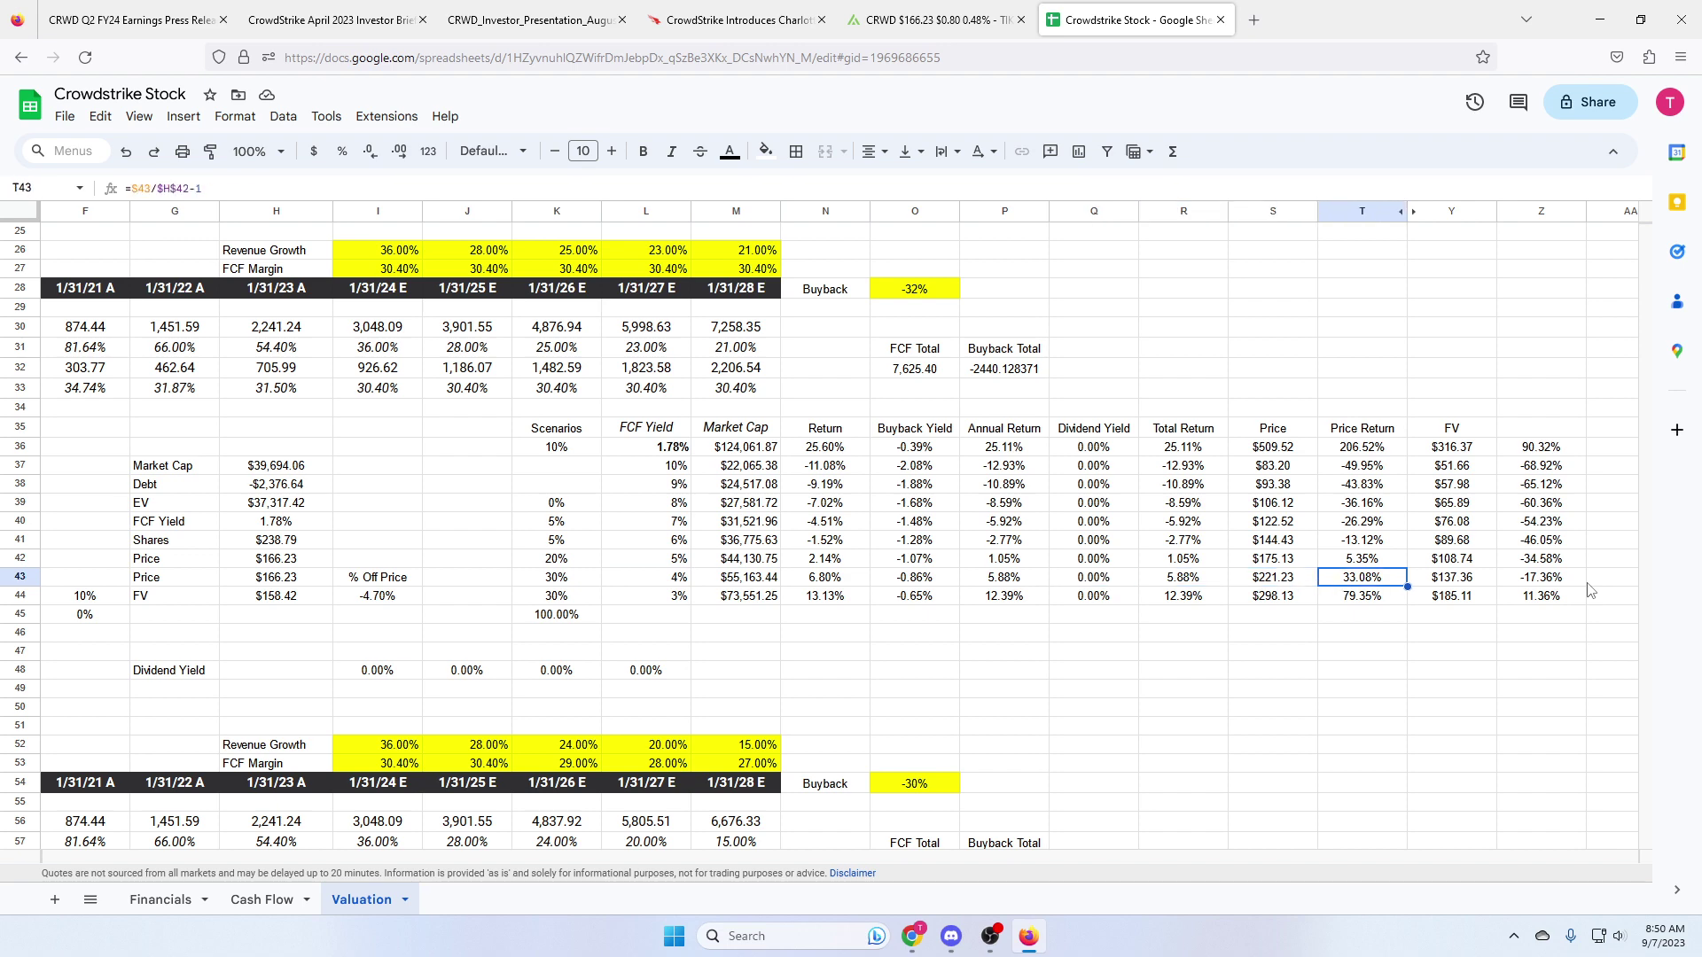
Step: Trace row 43 from its price and return figures back to the 4% FCF Yield in L43
key("Down")
key("Left")
key("Left")
key("Left")
key("Left")
key("Left")
key("Left")
key("Left")
key("Left")
key("Left")
key("Left")
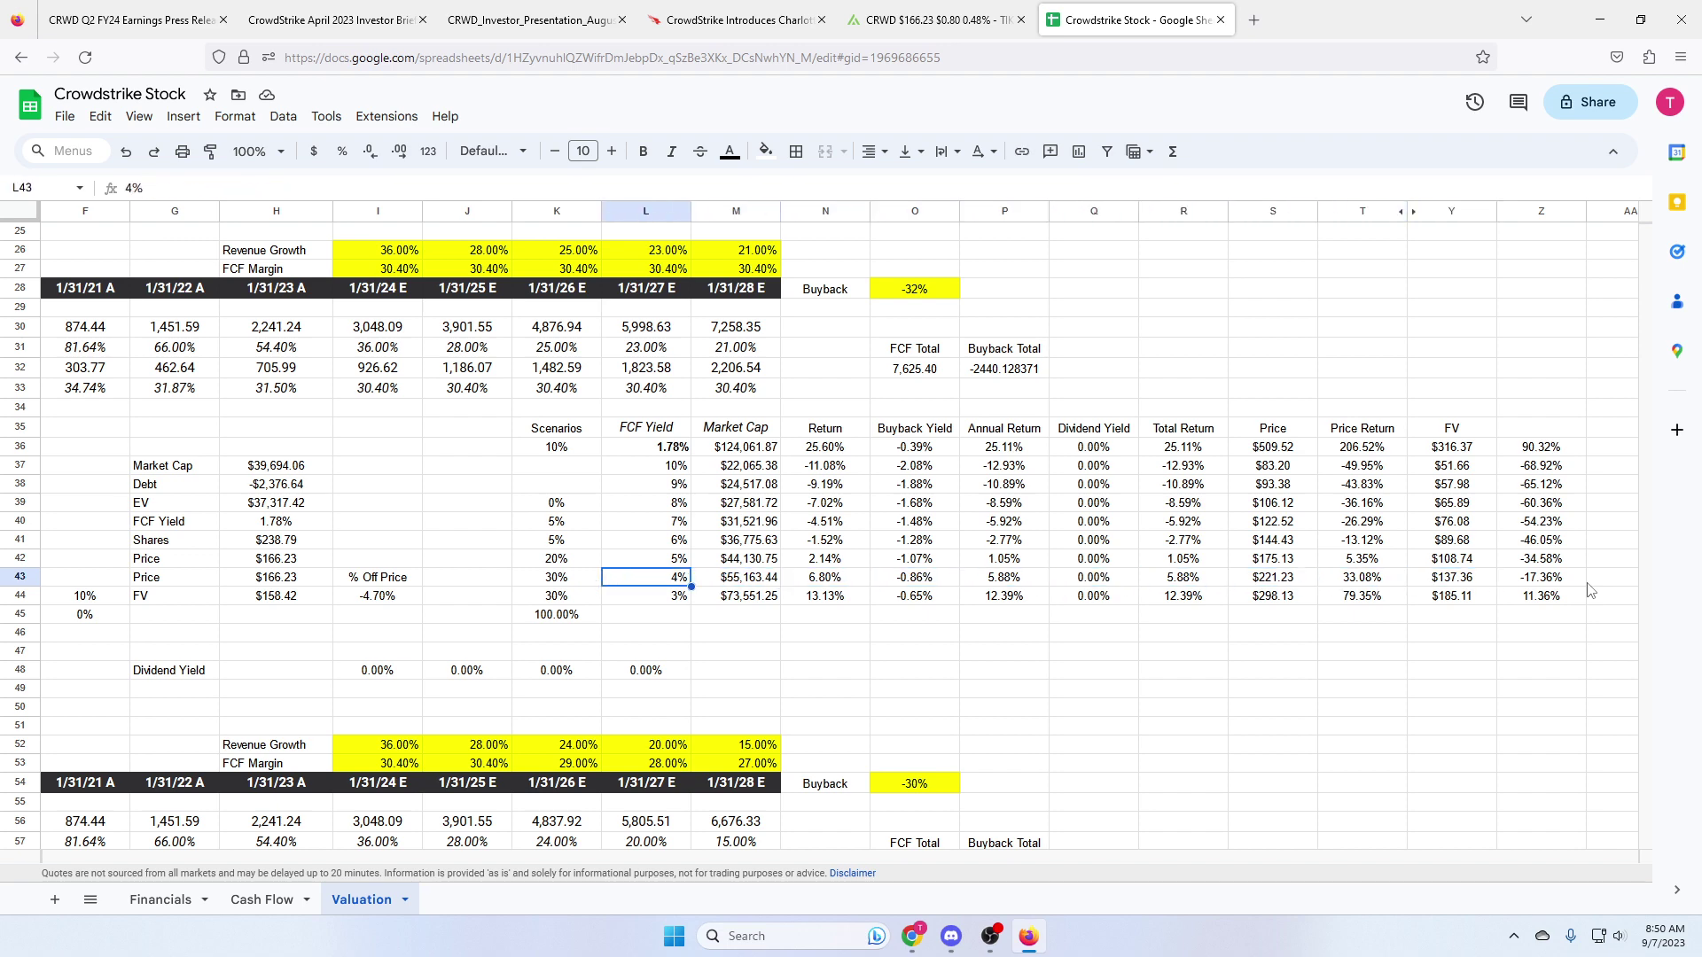
Step: Locate the lower scenario's 1/31/24 E Revenue Growth in I52 and compare it with the upper scenario's assumptions
key("Left")
key("Left")
key("Left")
key("Left")
key("Left")
key("Left")
key("Left")
key("Left")
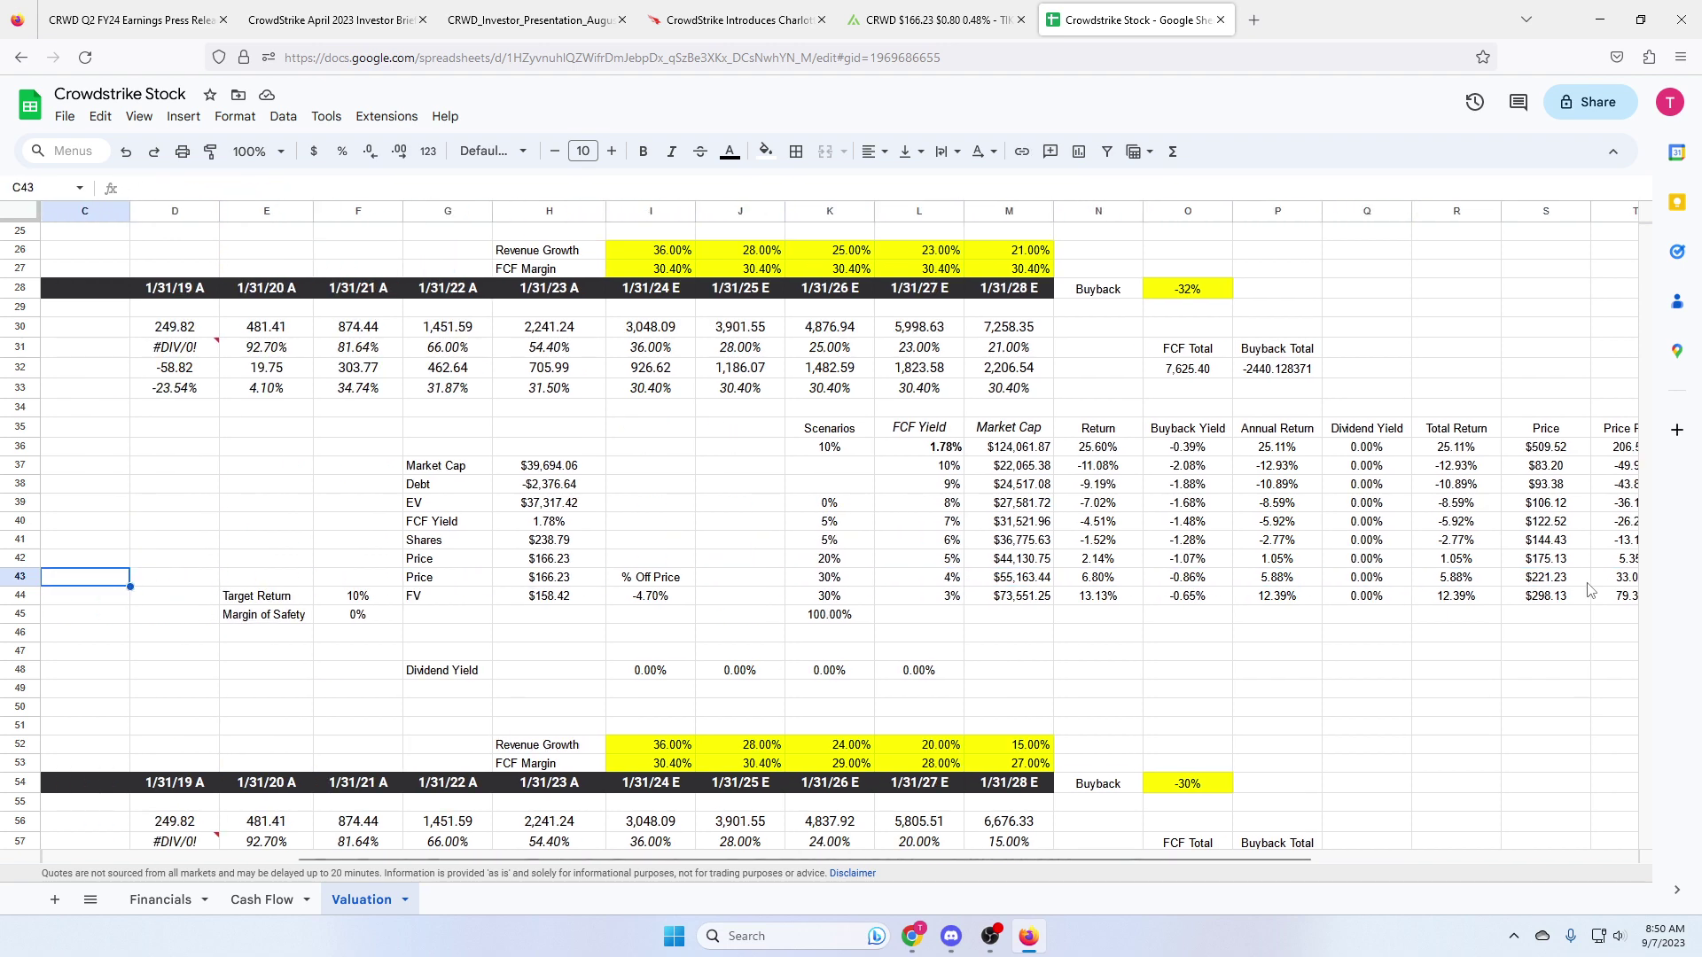
scroll(591, 385, "down", 2)
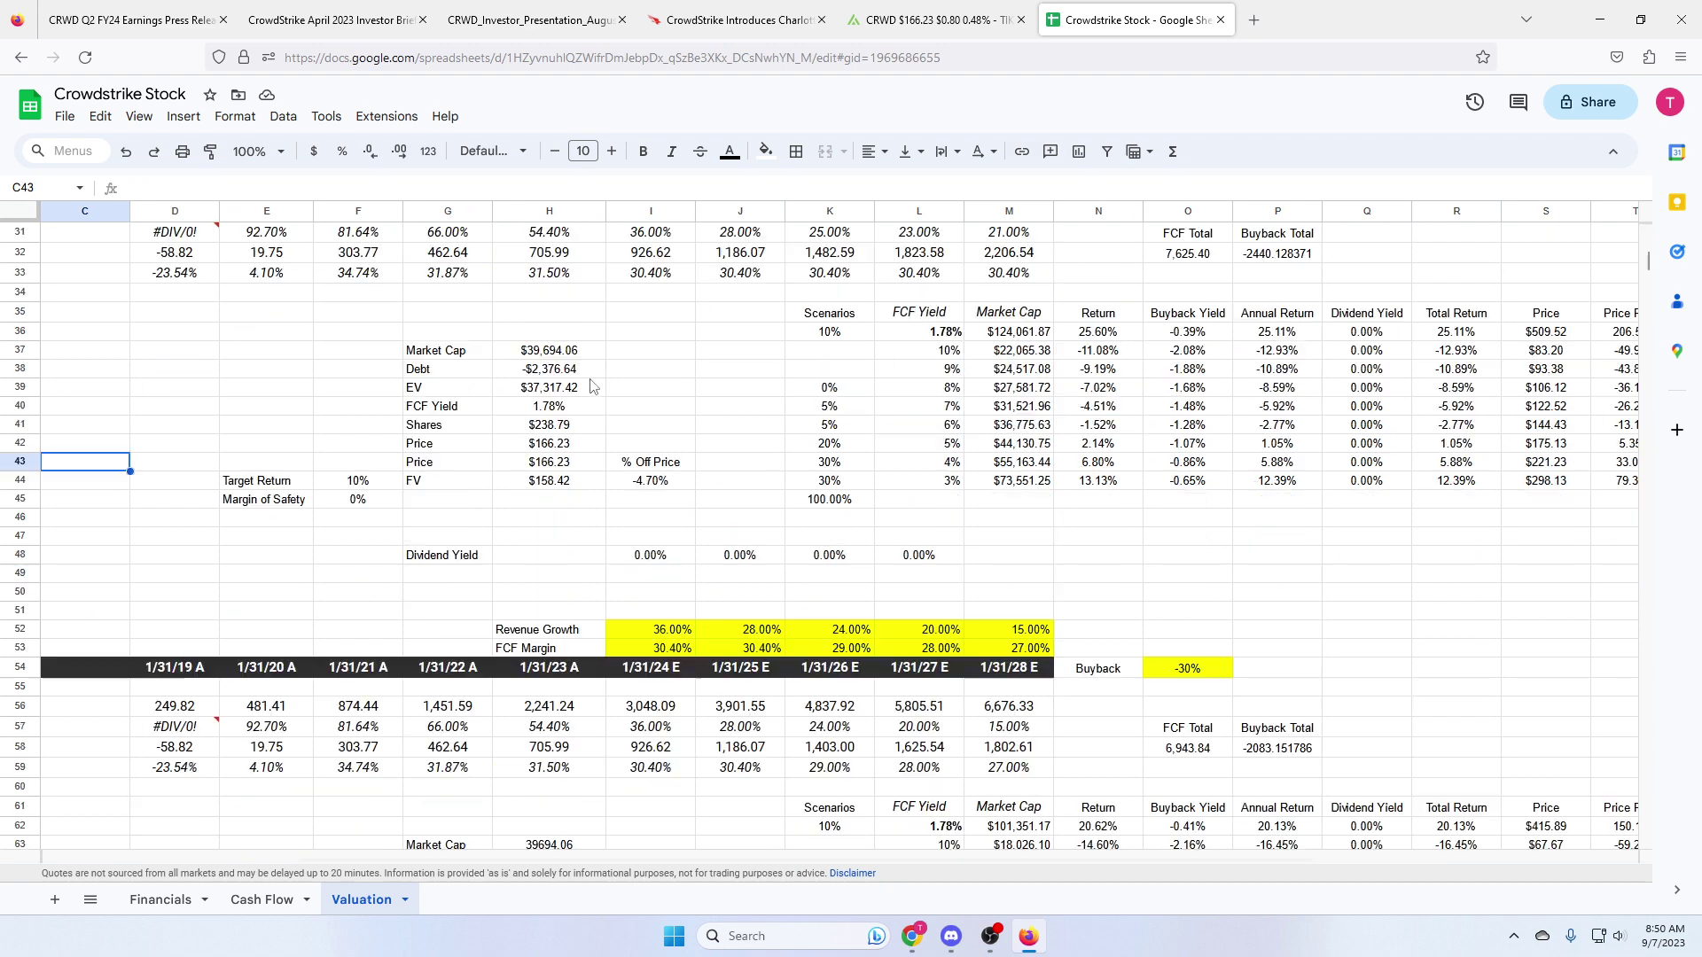
scroll(591, 386, "down", 2)
left_click(640, 505)
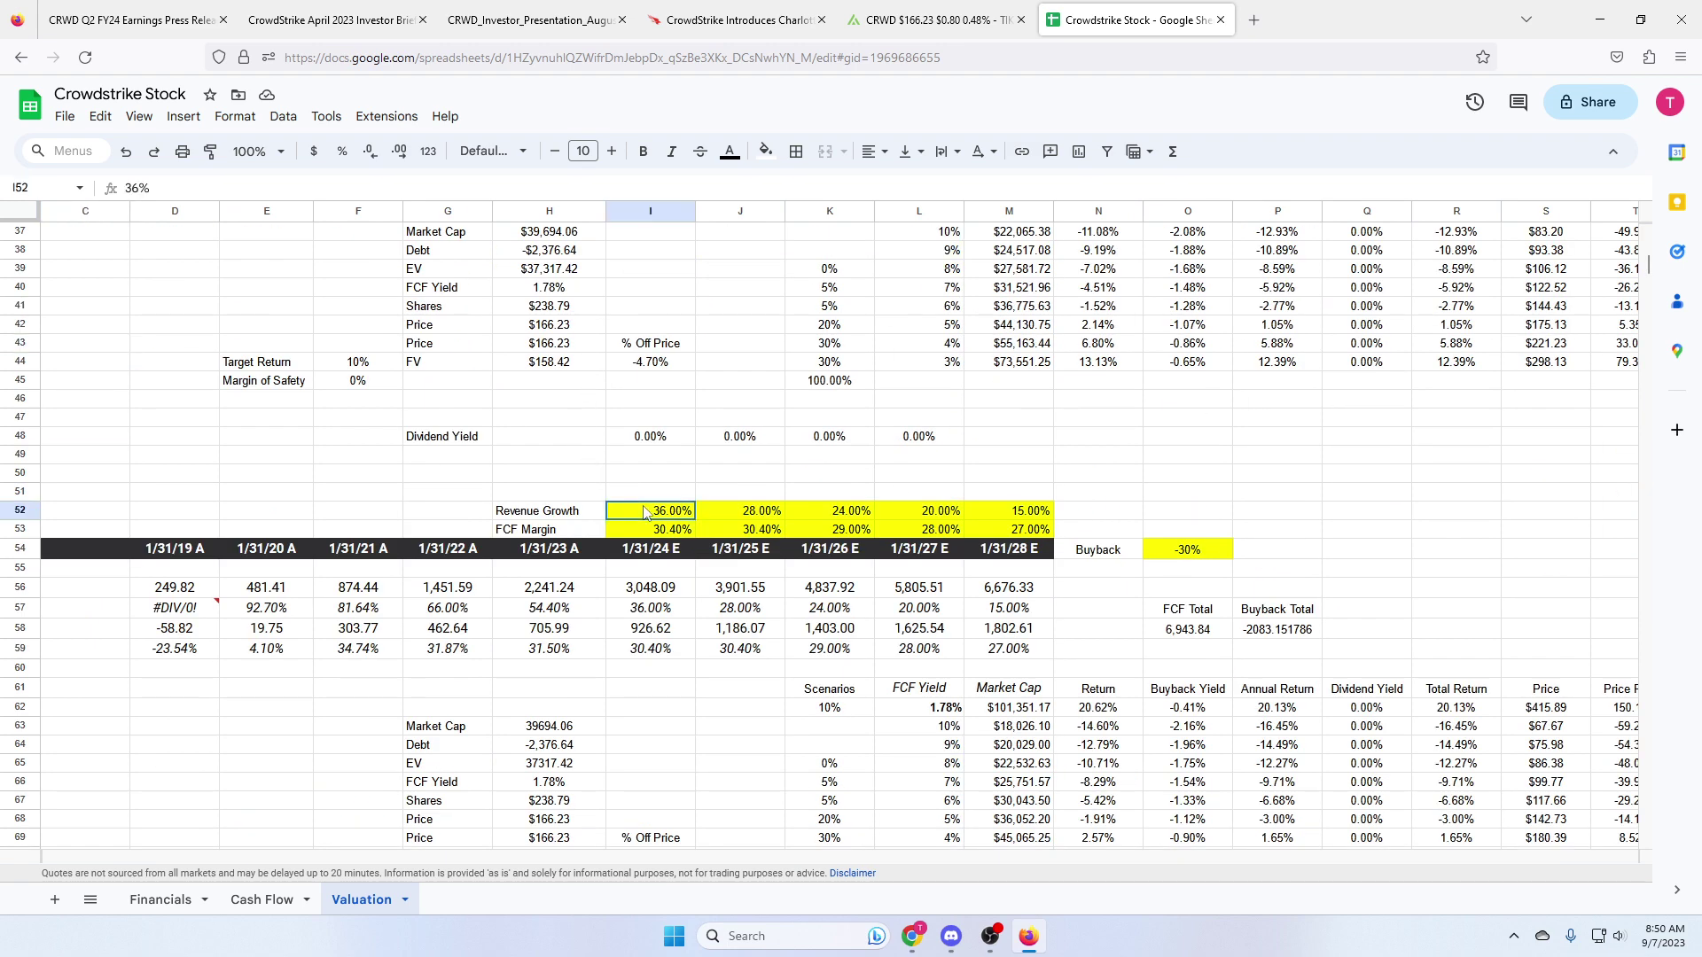
scroll(745, 501, "up", 2)
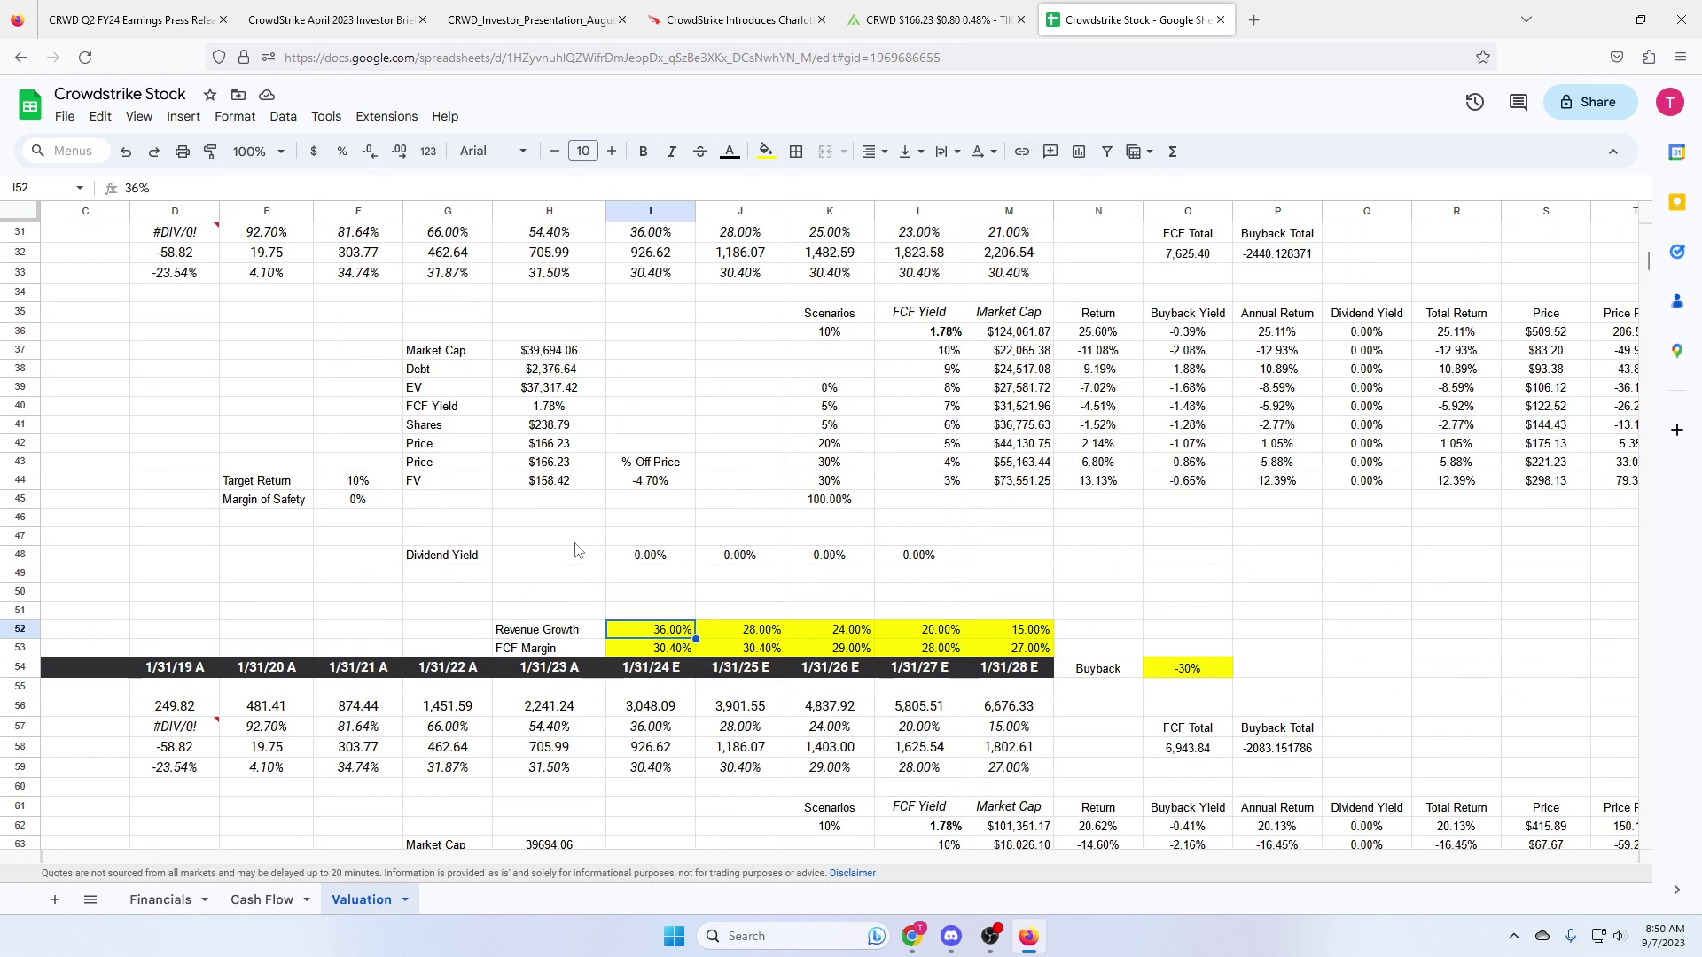
scroll(669, 619, "up", 2)
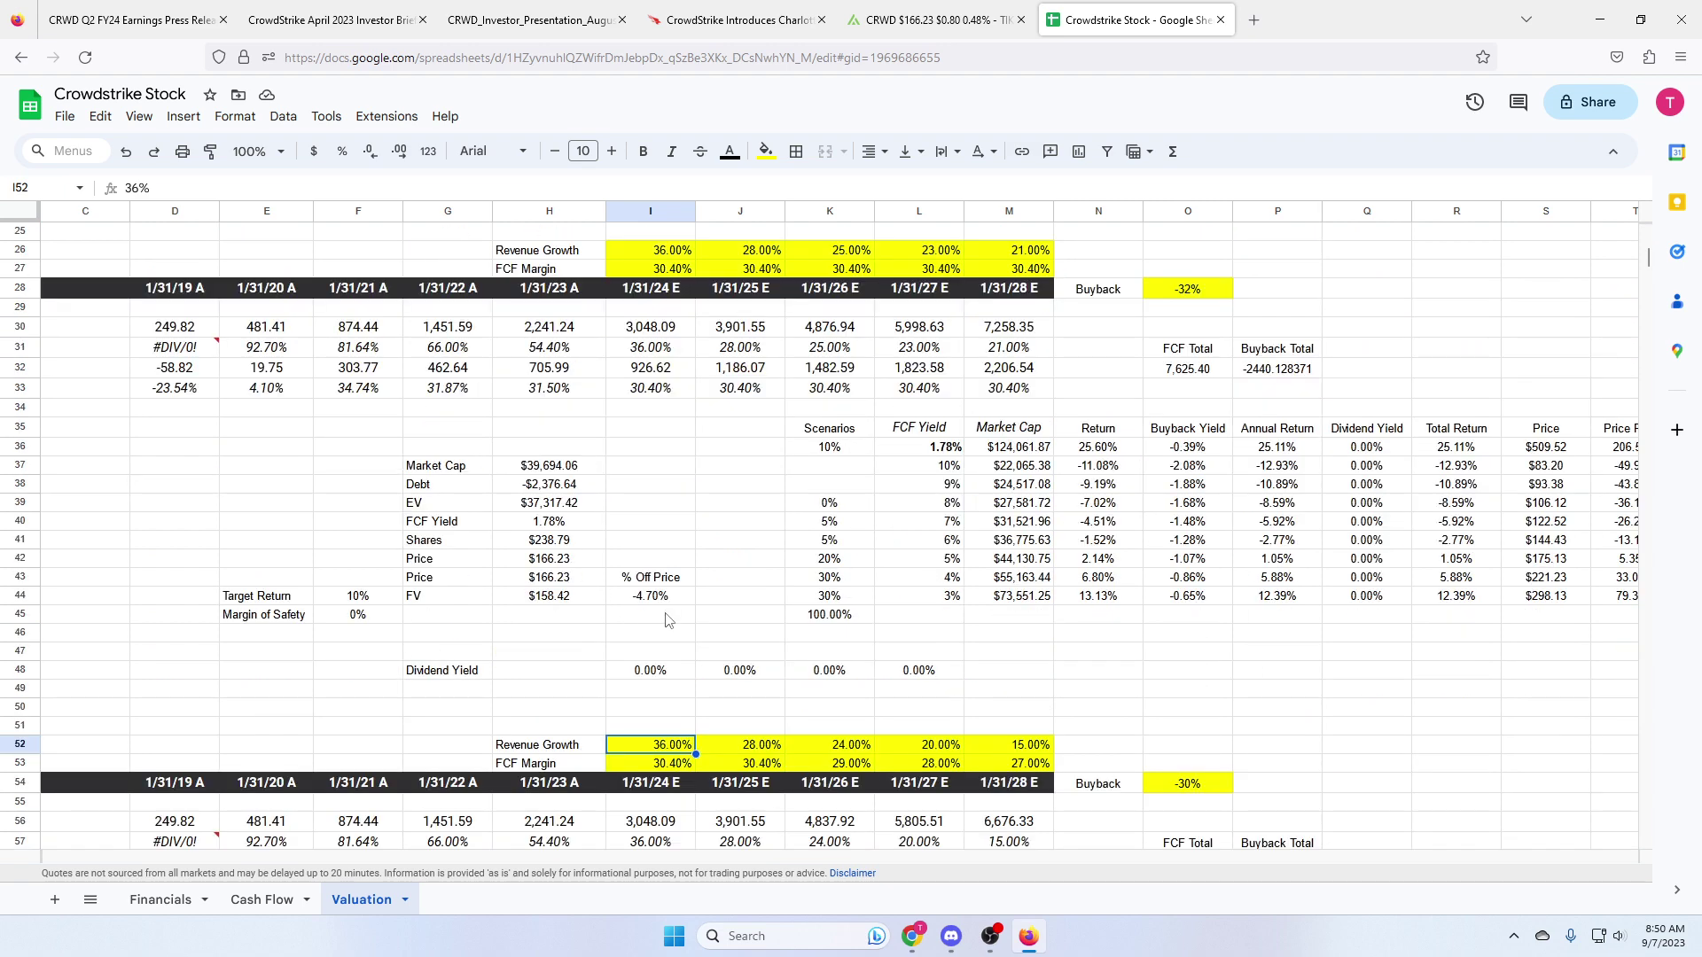
Step: Review the lower scenario's Revenue Growth in row 52 and FCF Margin in row 53 across the projected years to 1/31/28 E
left_click(821, 728)
key("Down")
key("Right")
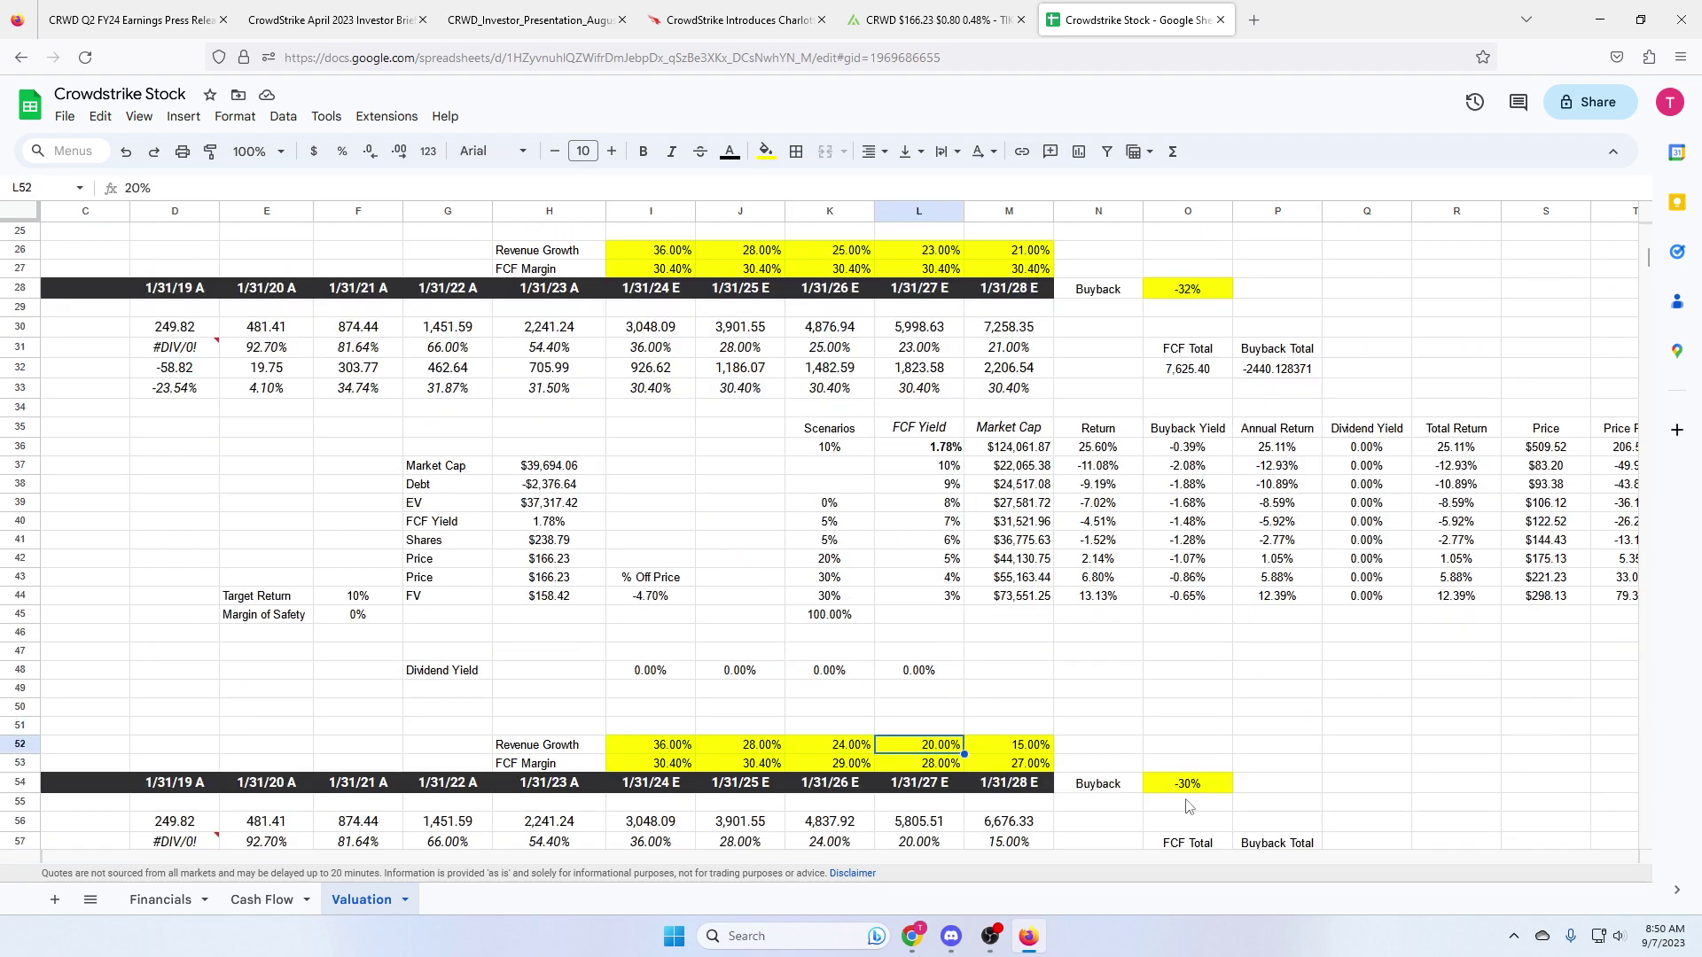
key("Right")
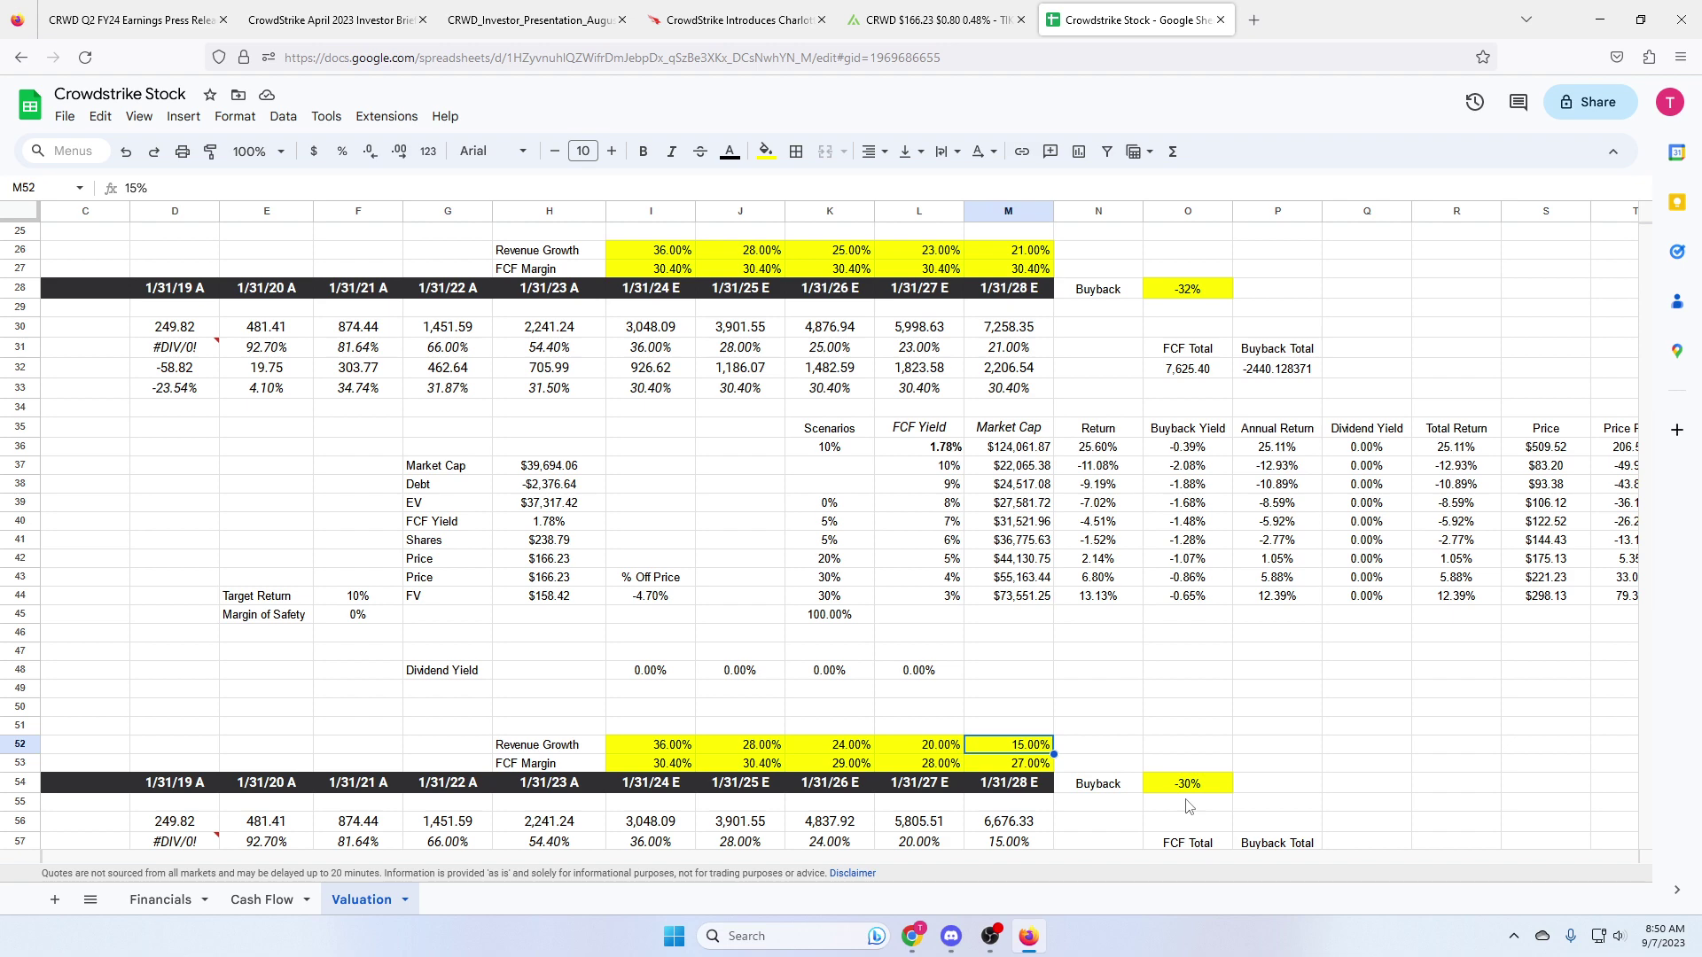
key("Left")
key("Left")
key("Left")
key("Left")
key("Down")
key("Right")
key("Right")
key("Right")
key("Right")
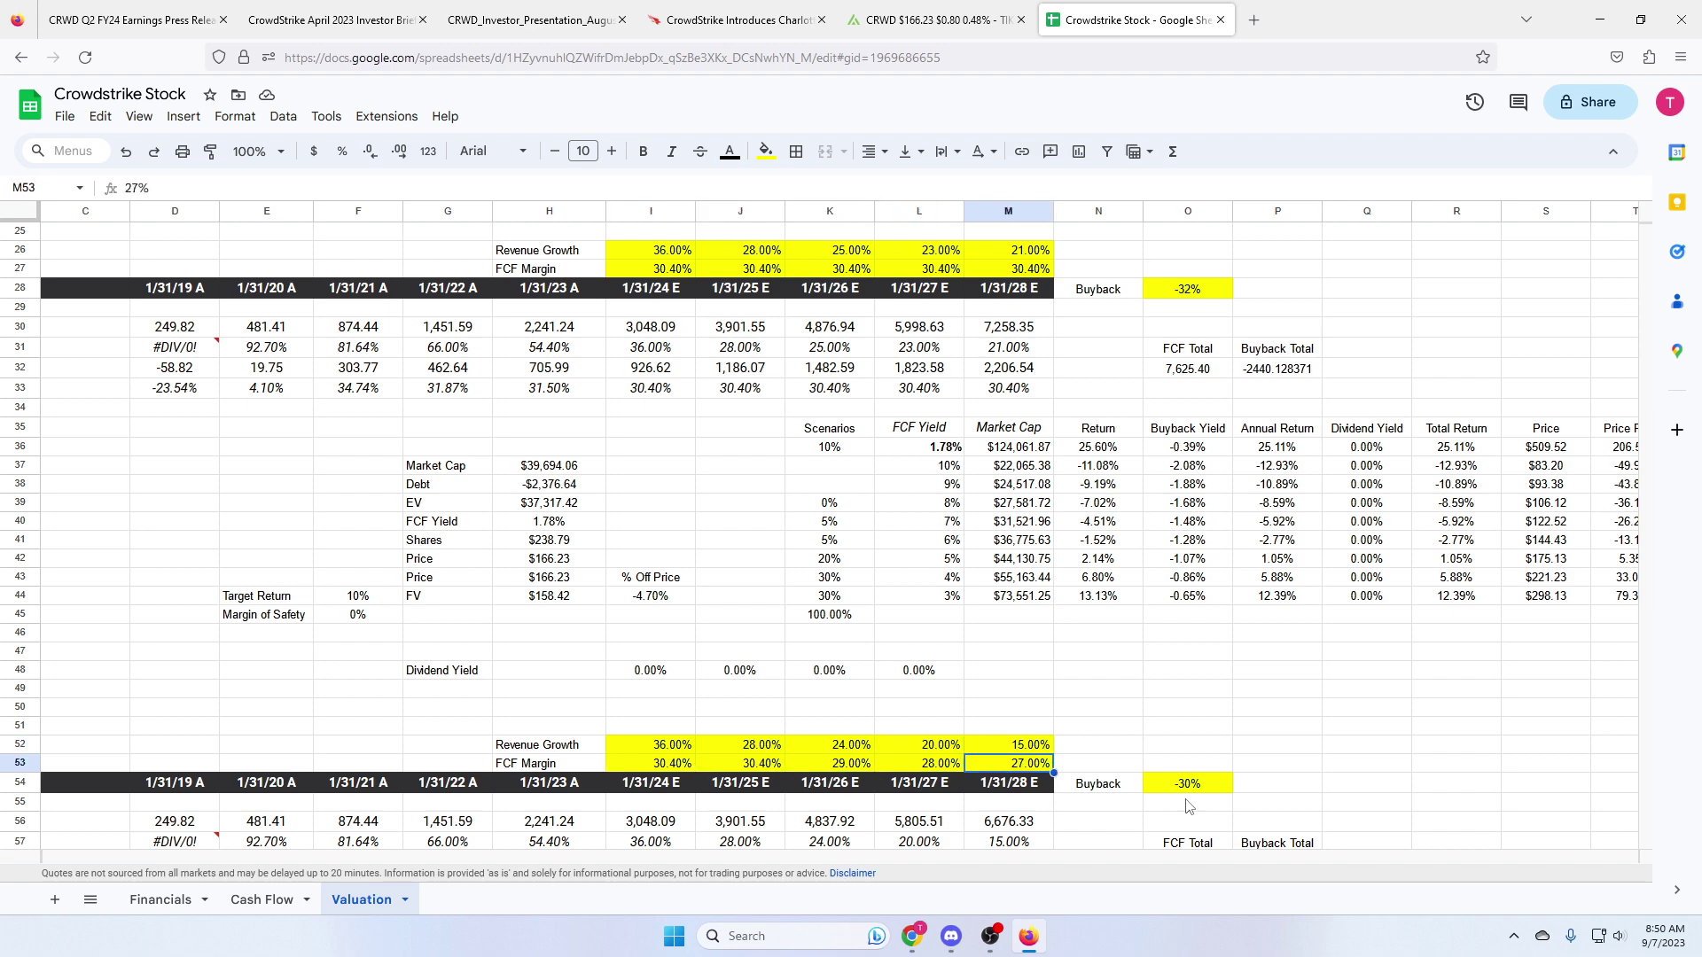
Step: Compare the lower scenario's FV in H70 with the upper scenario's FV in H44 and their underlying assumptions
scroll(1192, 798, "down", 2)
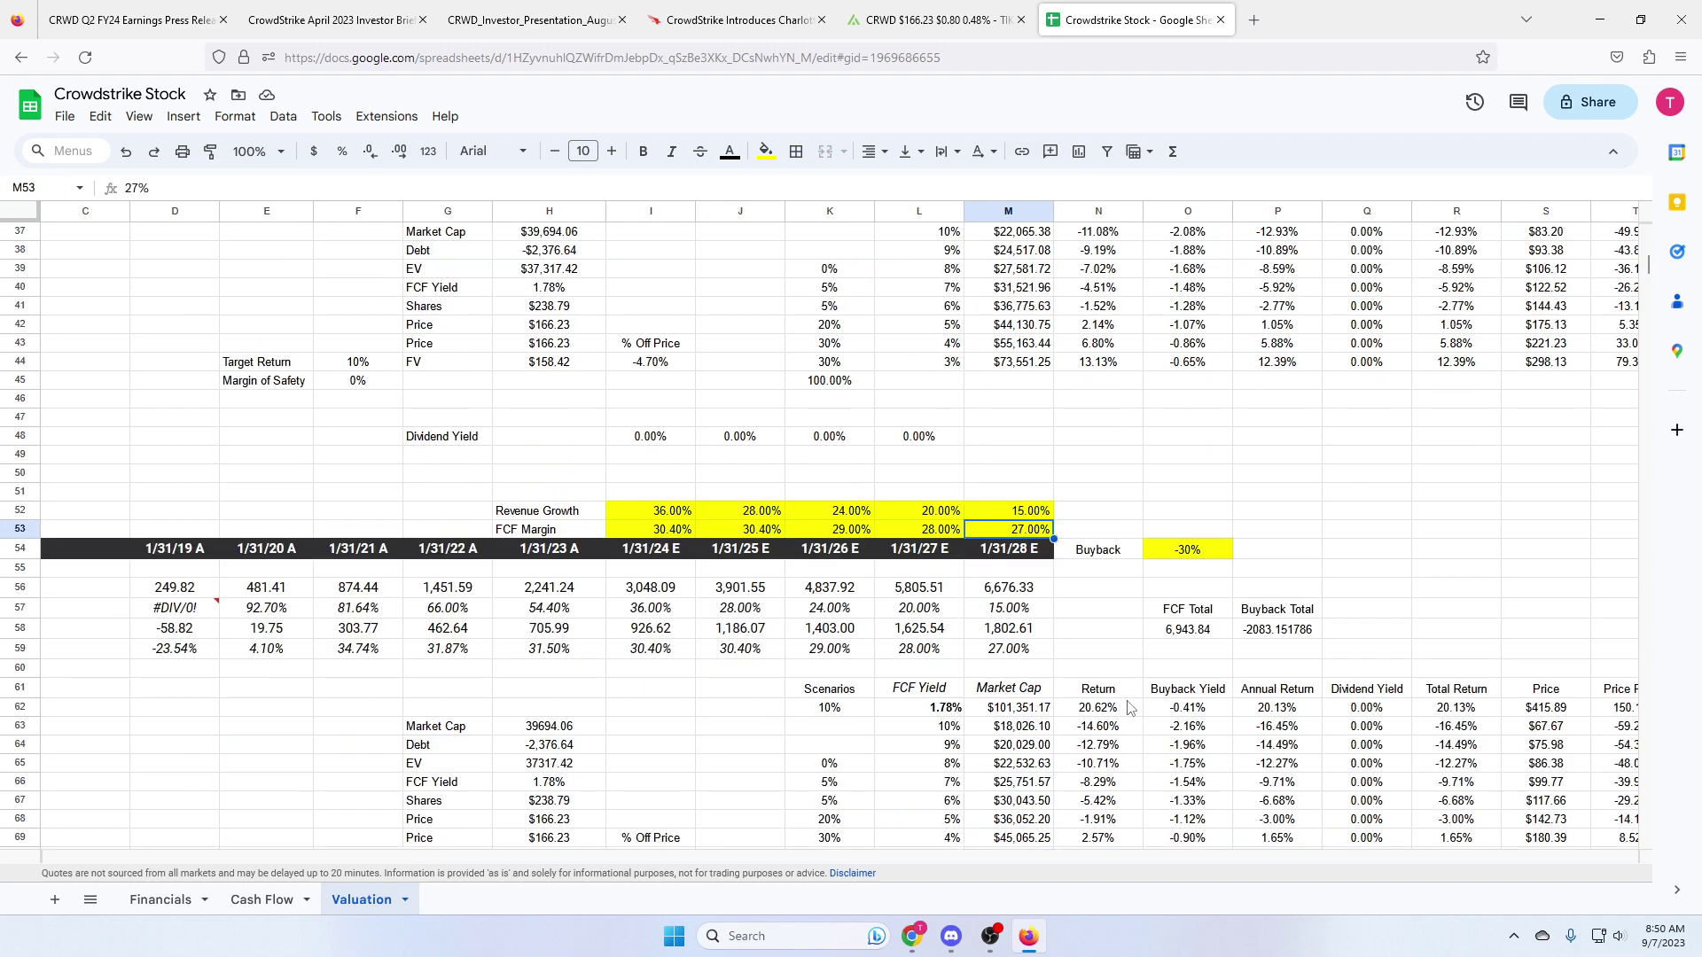
scroll(1129, 706, "down", 2)
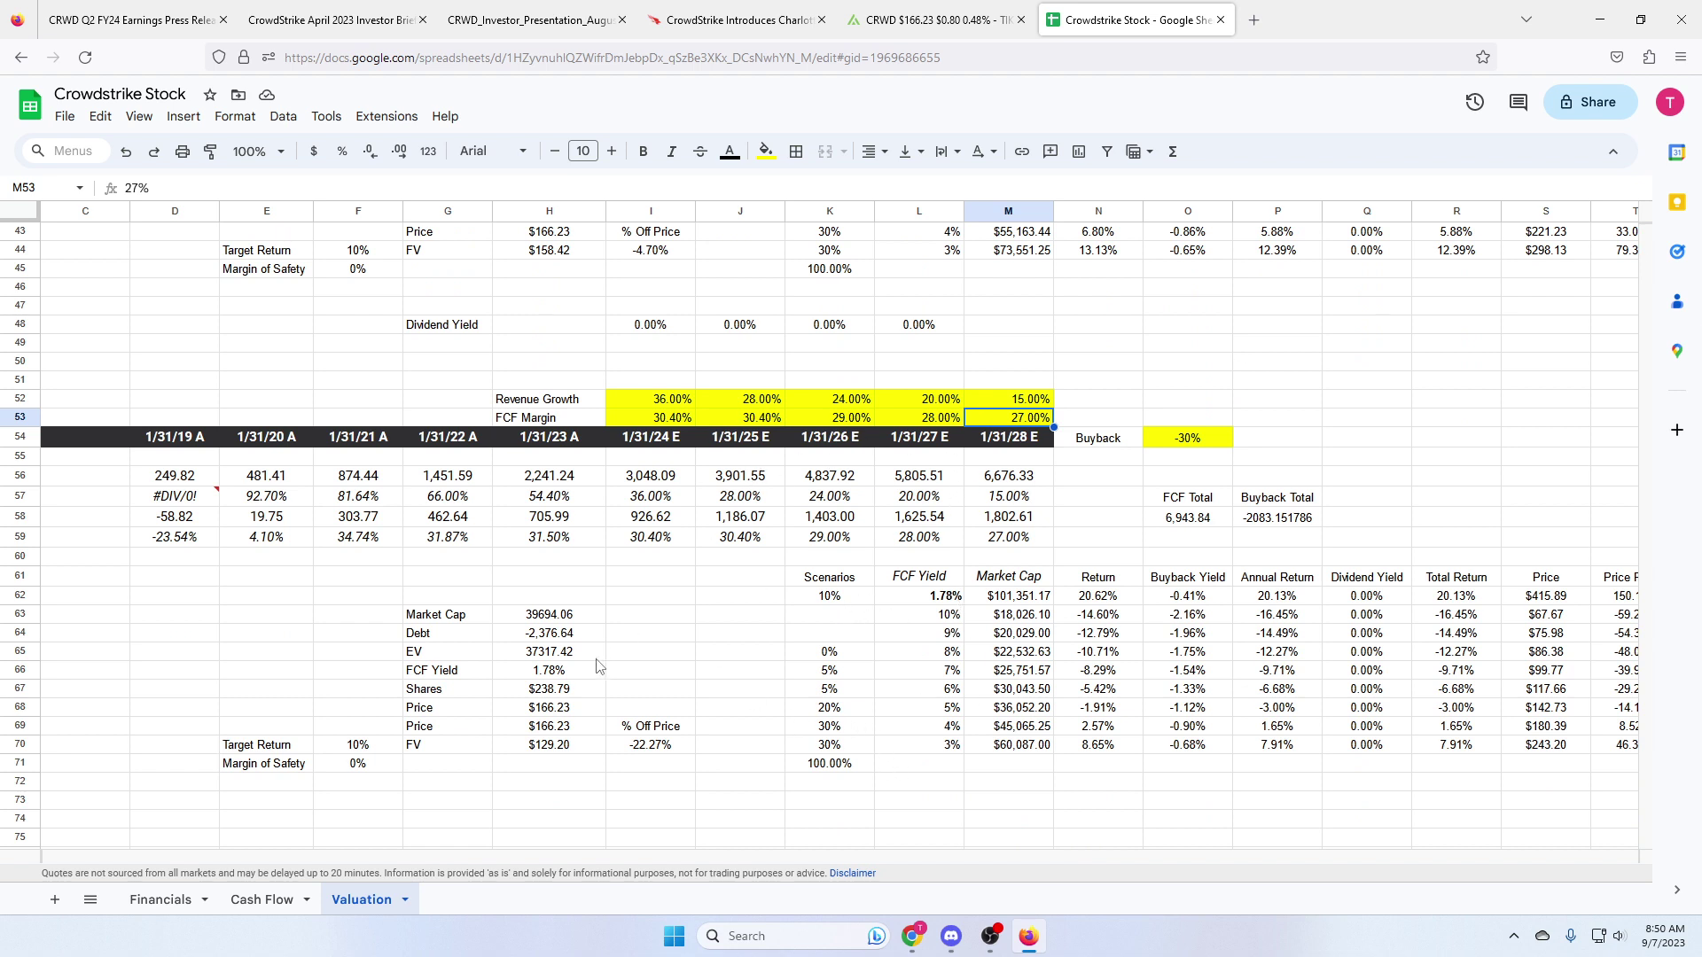
left_click(547, 743)
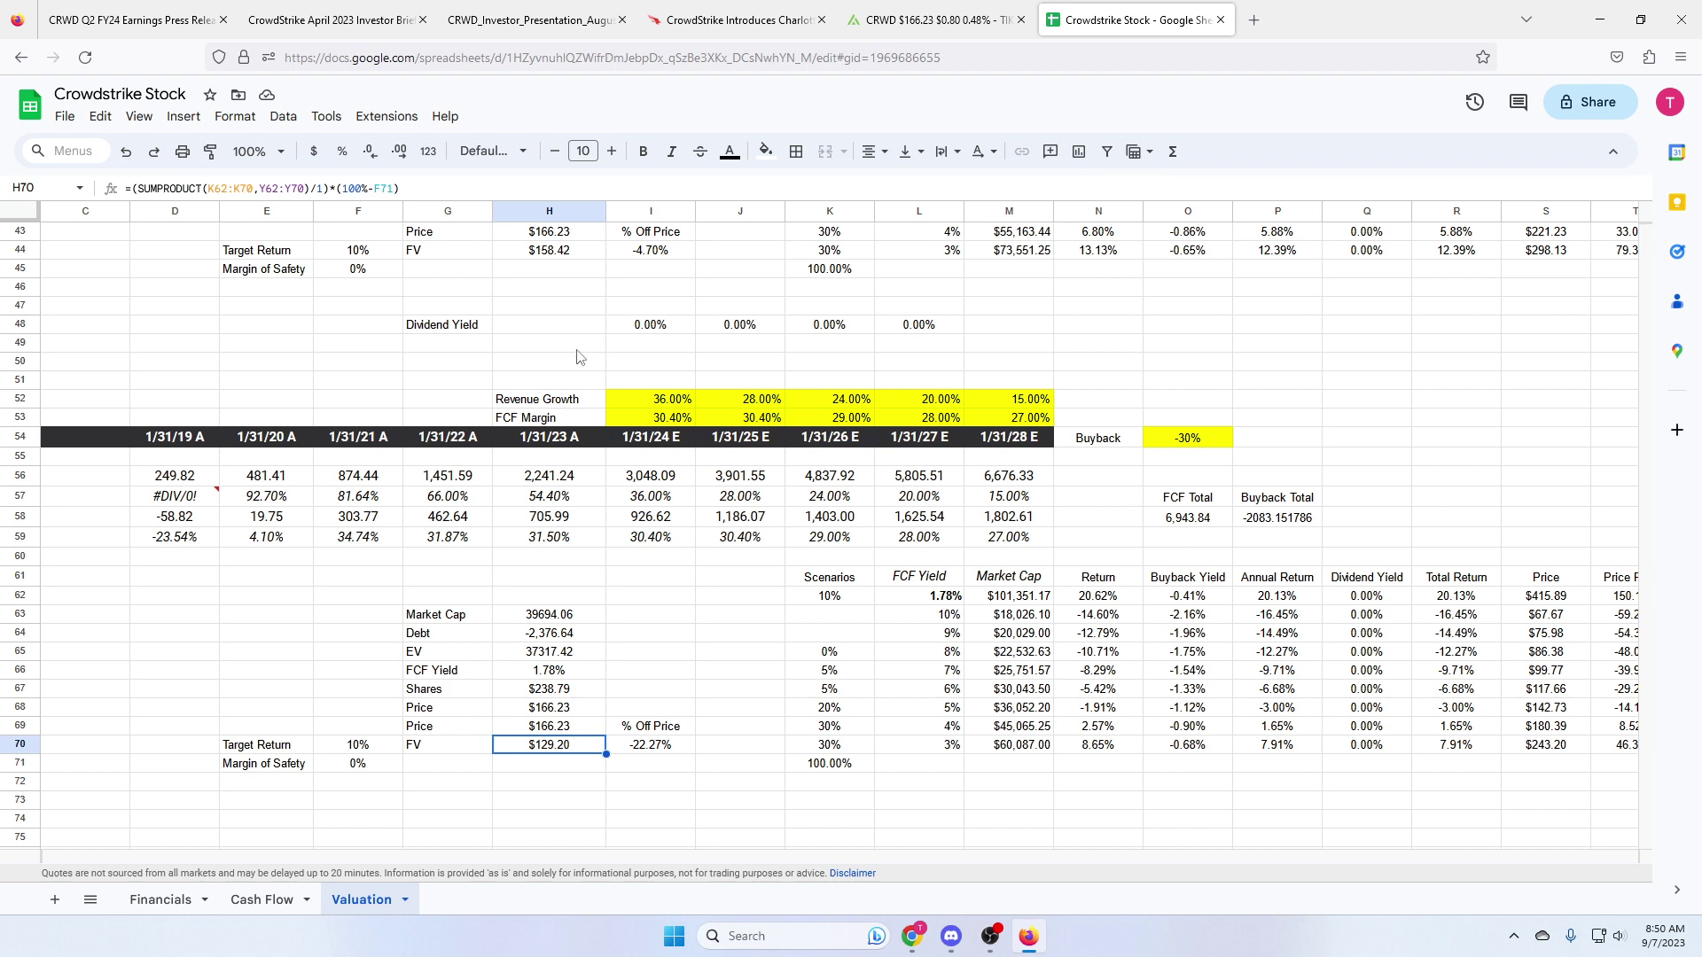
left_click(530, 252)
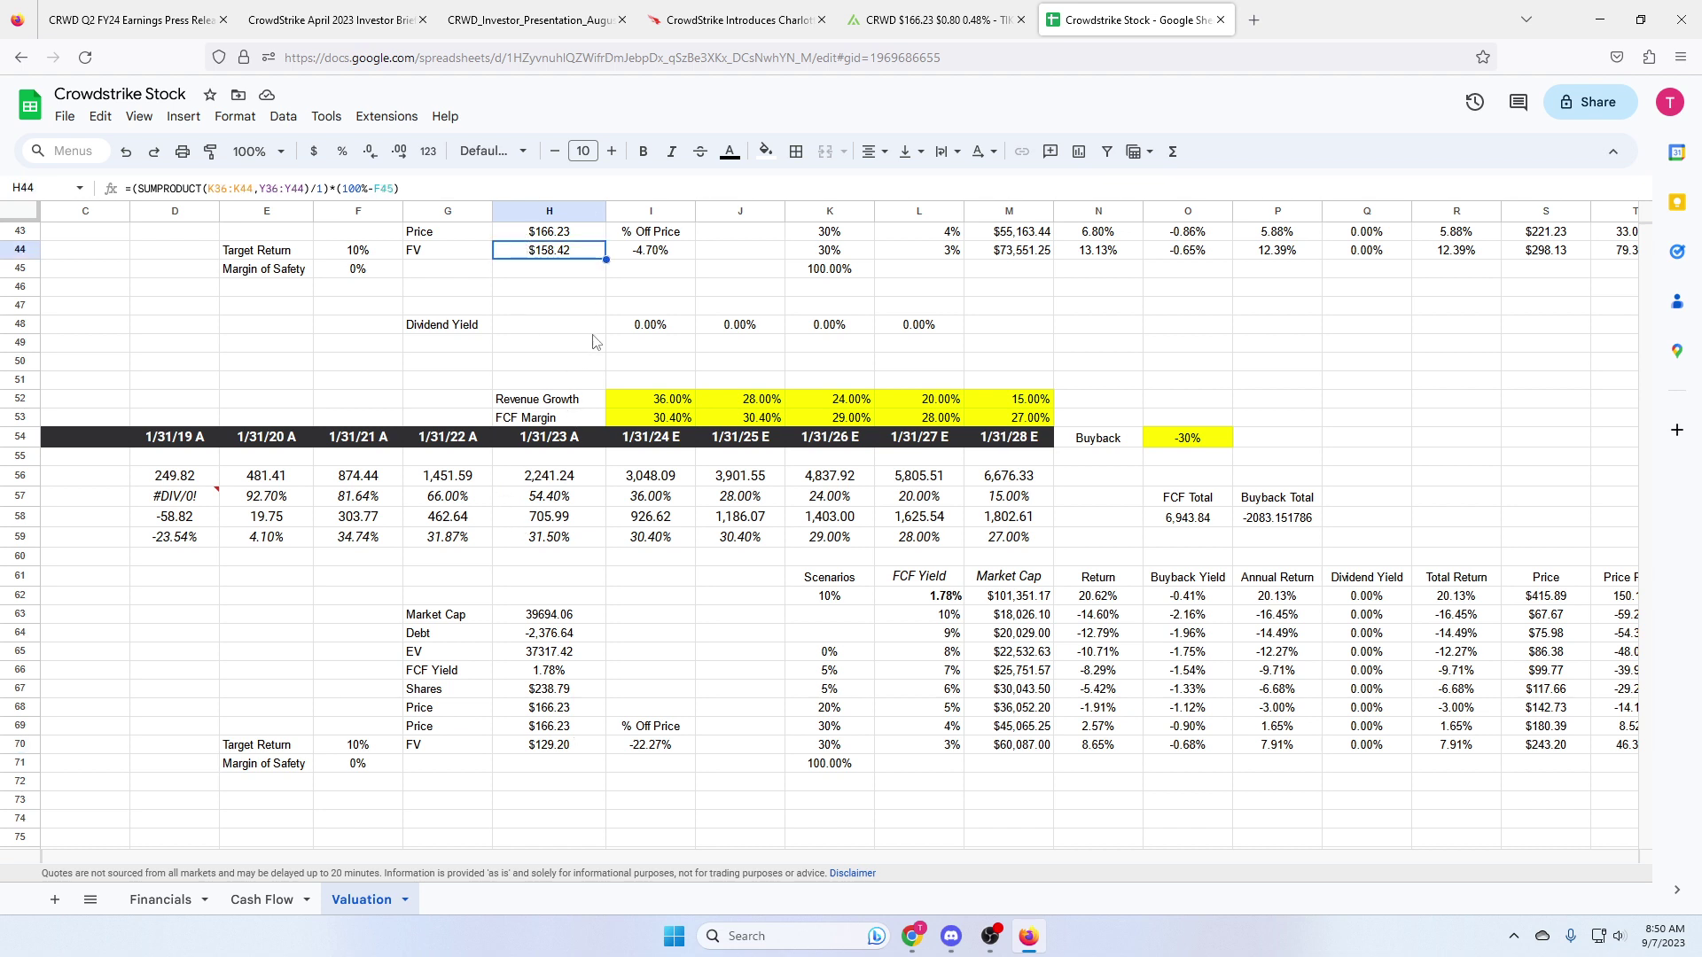
scroll(594, 343, "up", 2)
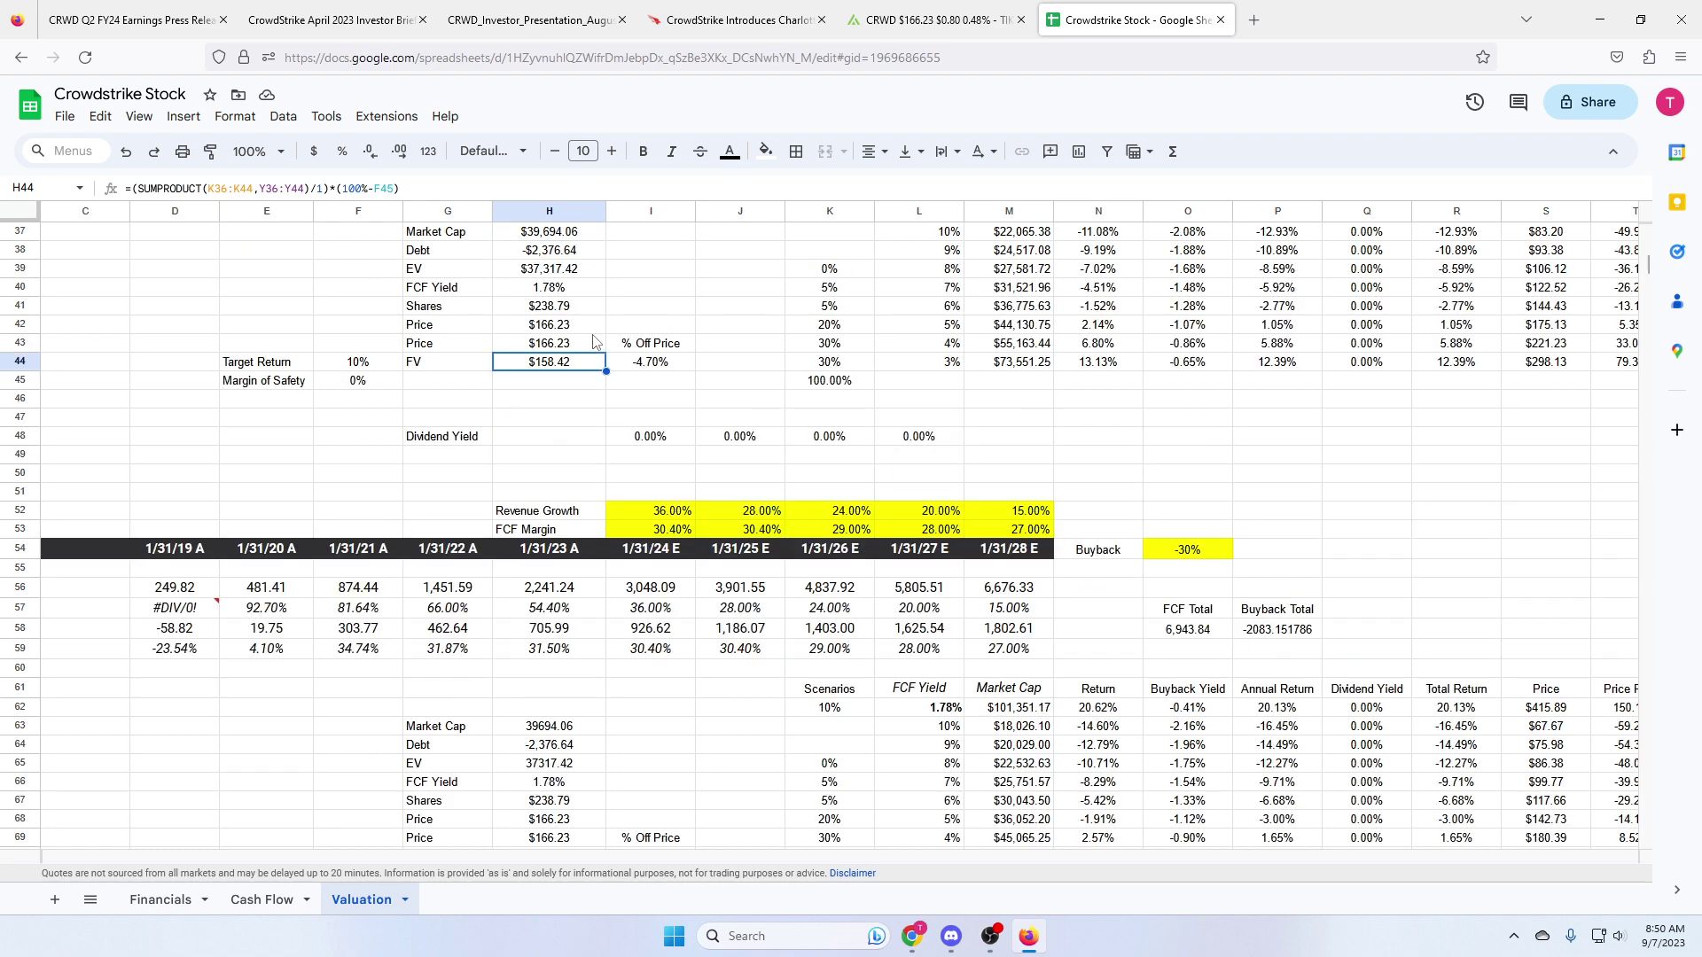
scroll(594, 343, "down", 2)
scroll(594, 342, "up", 2)
scroll(834, 508, "up", 4)
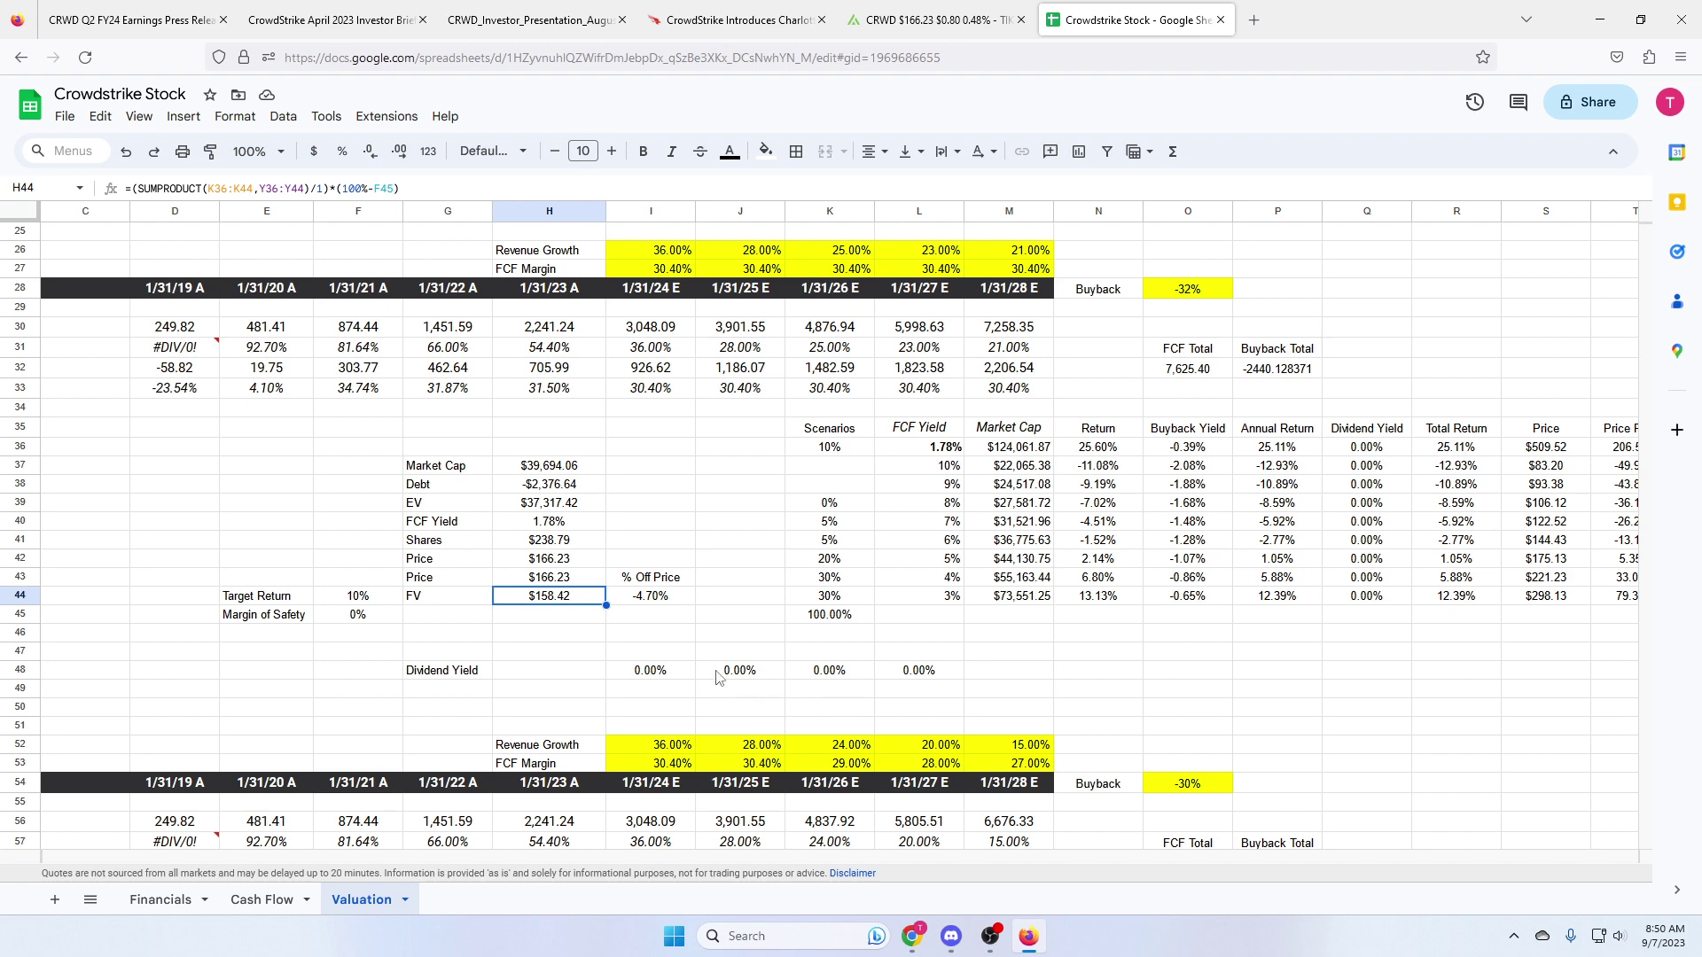
scroll(718, 678, "down", 6)
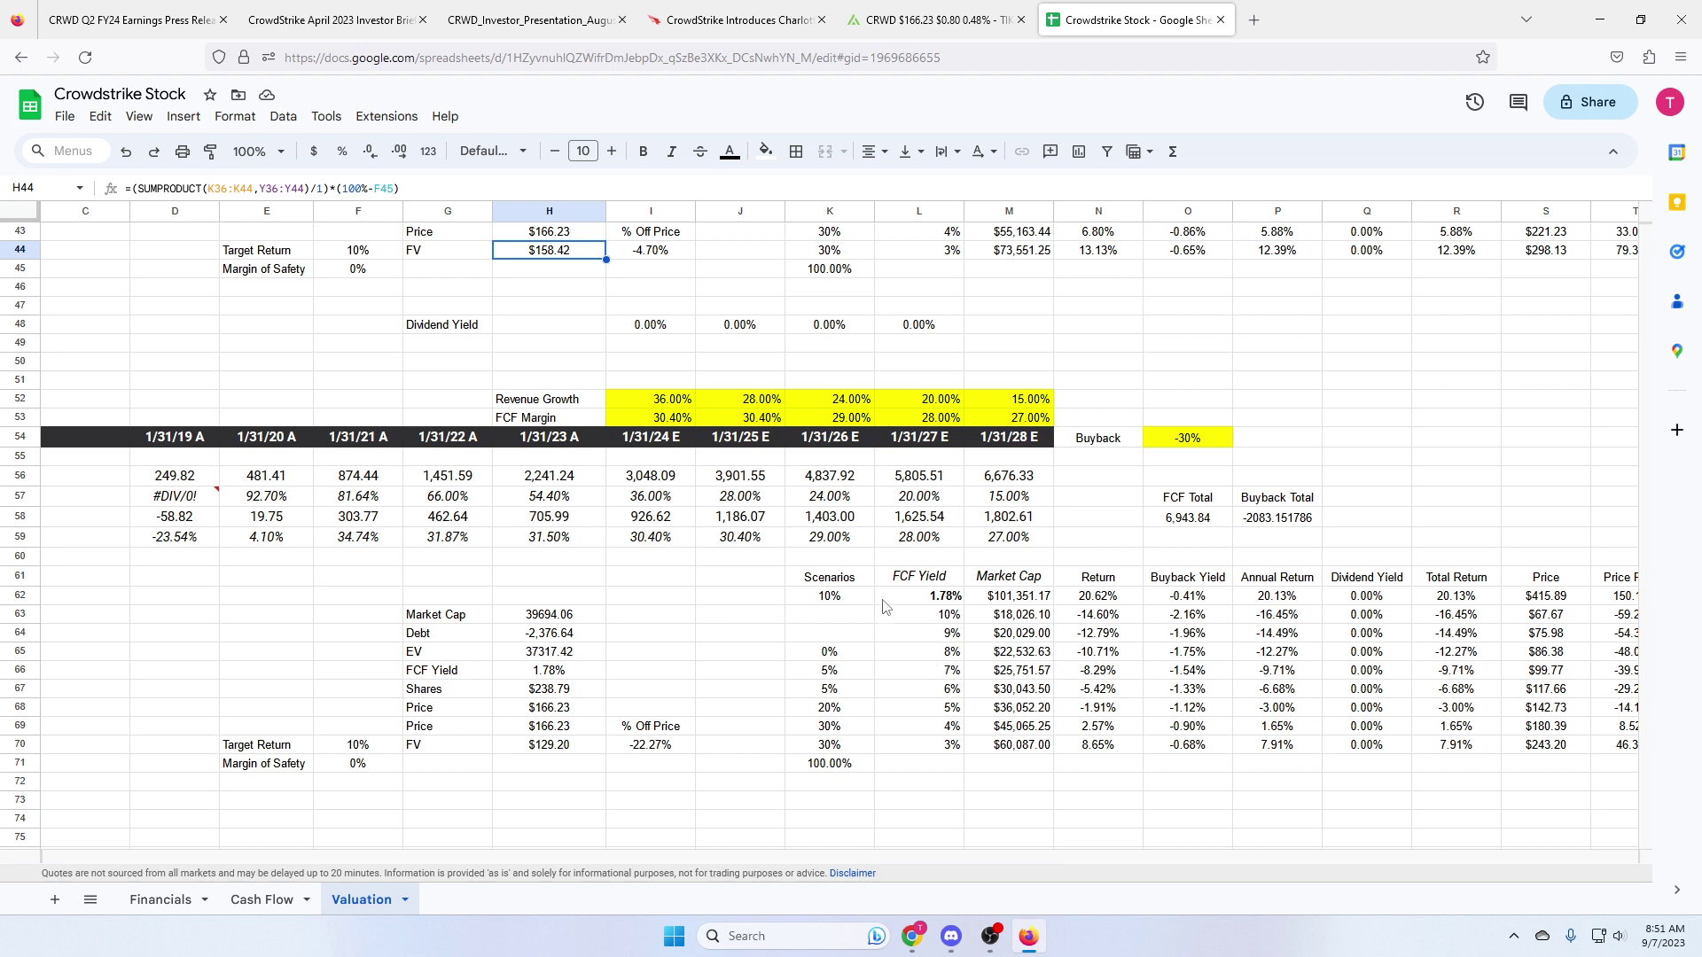
Step: Examine the lower scenario's first weight in K62 and its FCF Yield in L62
left_click_drag(886, 603, 850, 601)
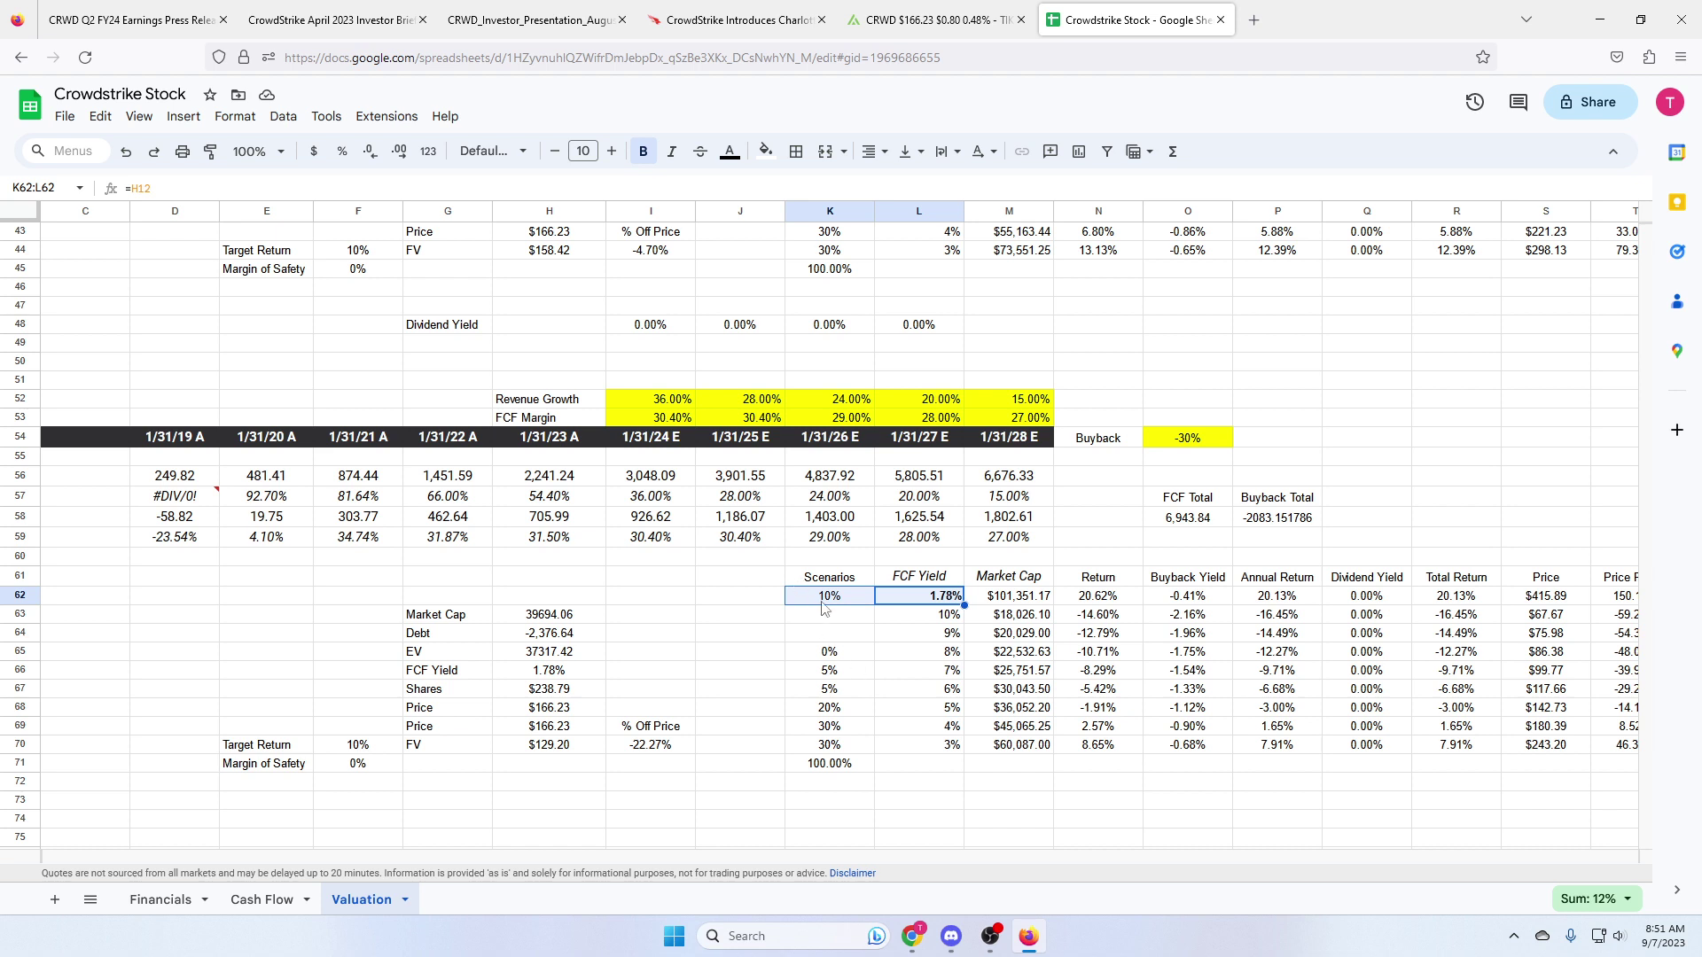
left_click(800, 587)
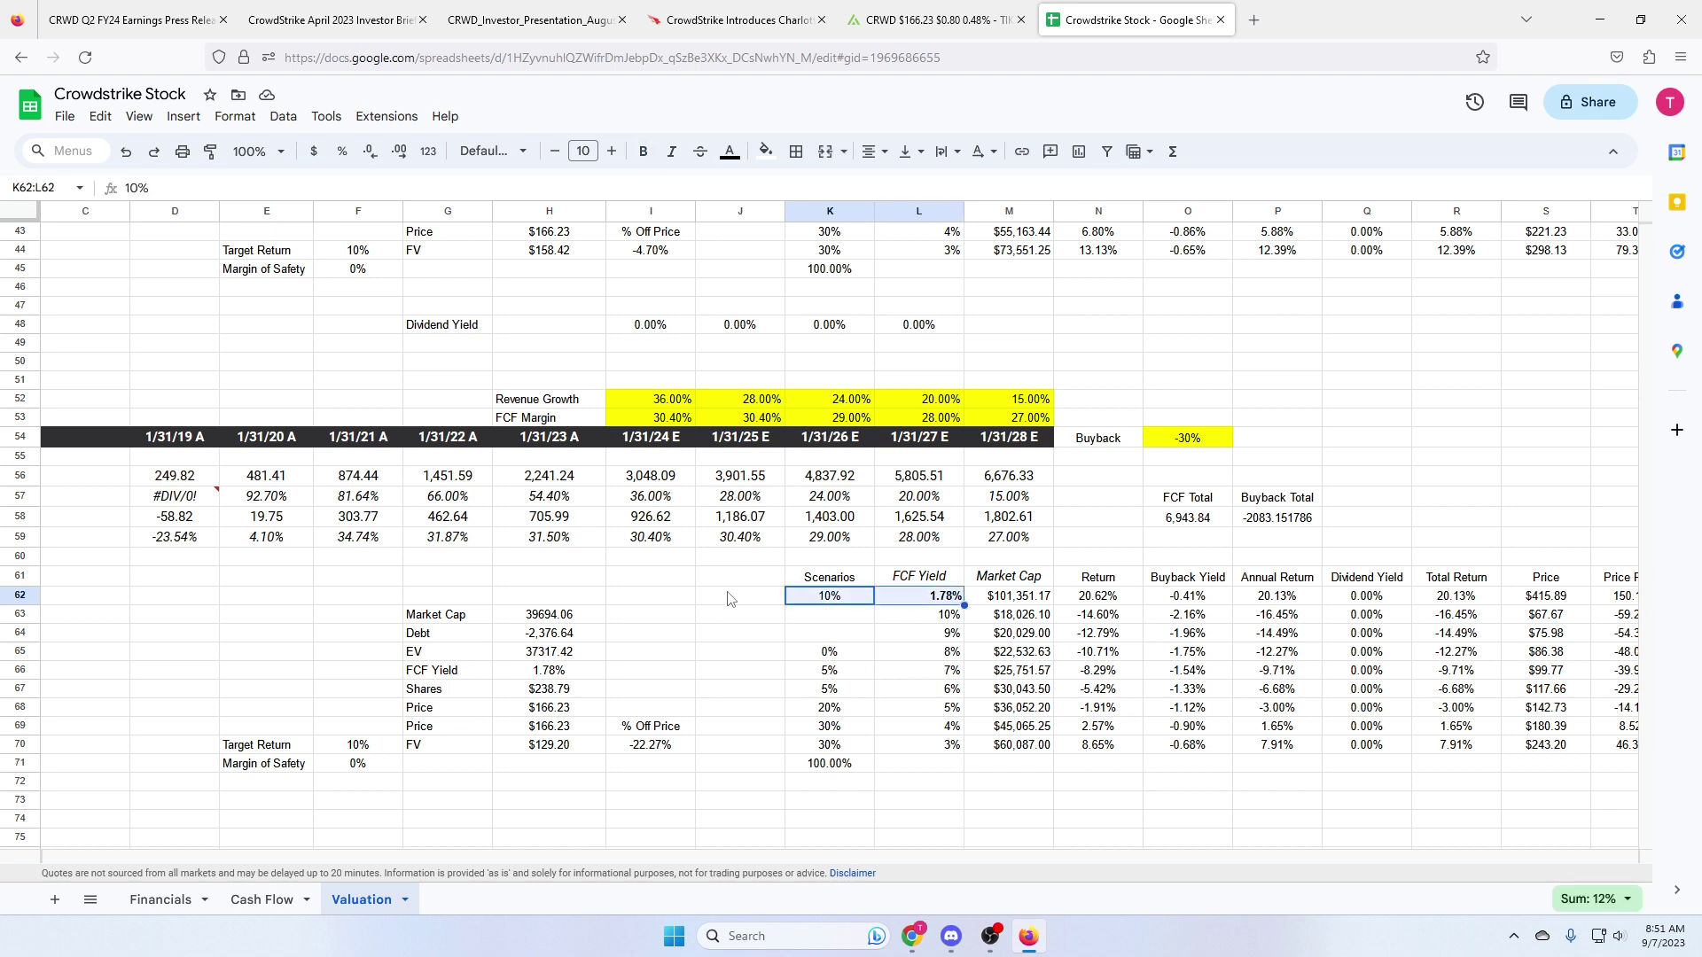
left_click(728, 599)
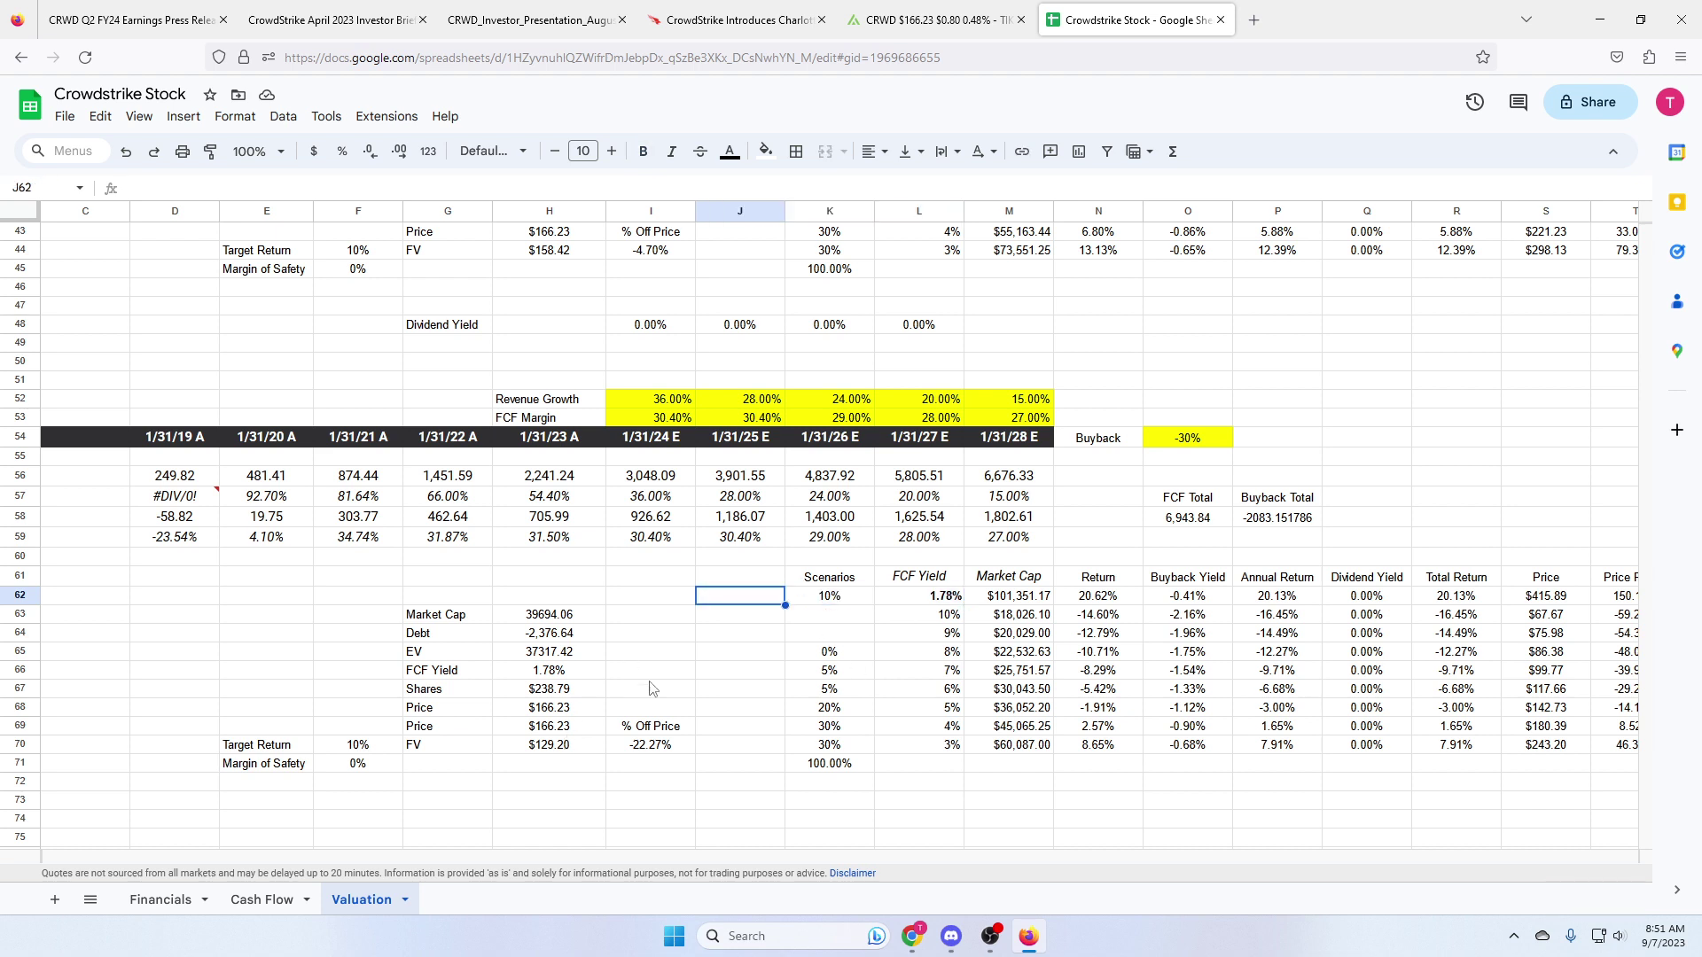
Step: Try a 10% Revenue Growth for 1/31/28 E in M52, and set it back to 15%
scroll(858, 603, "up", 2)
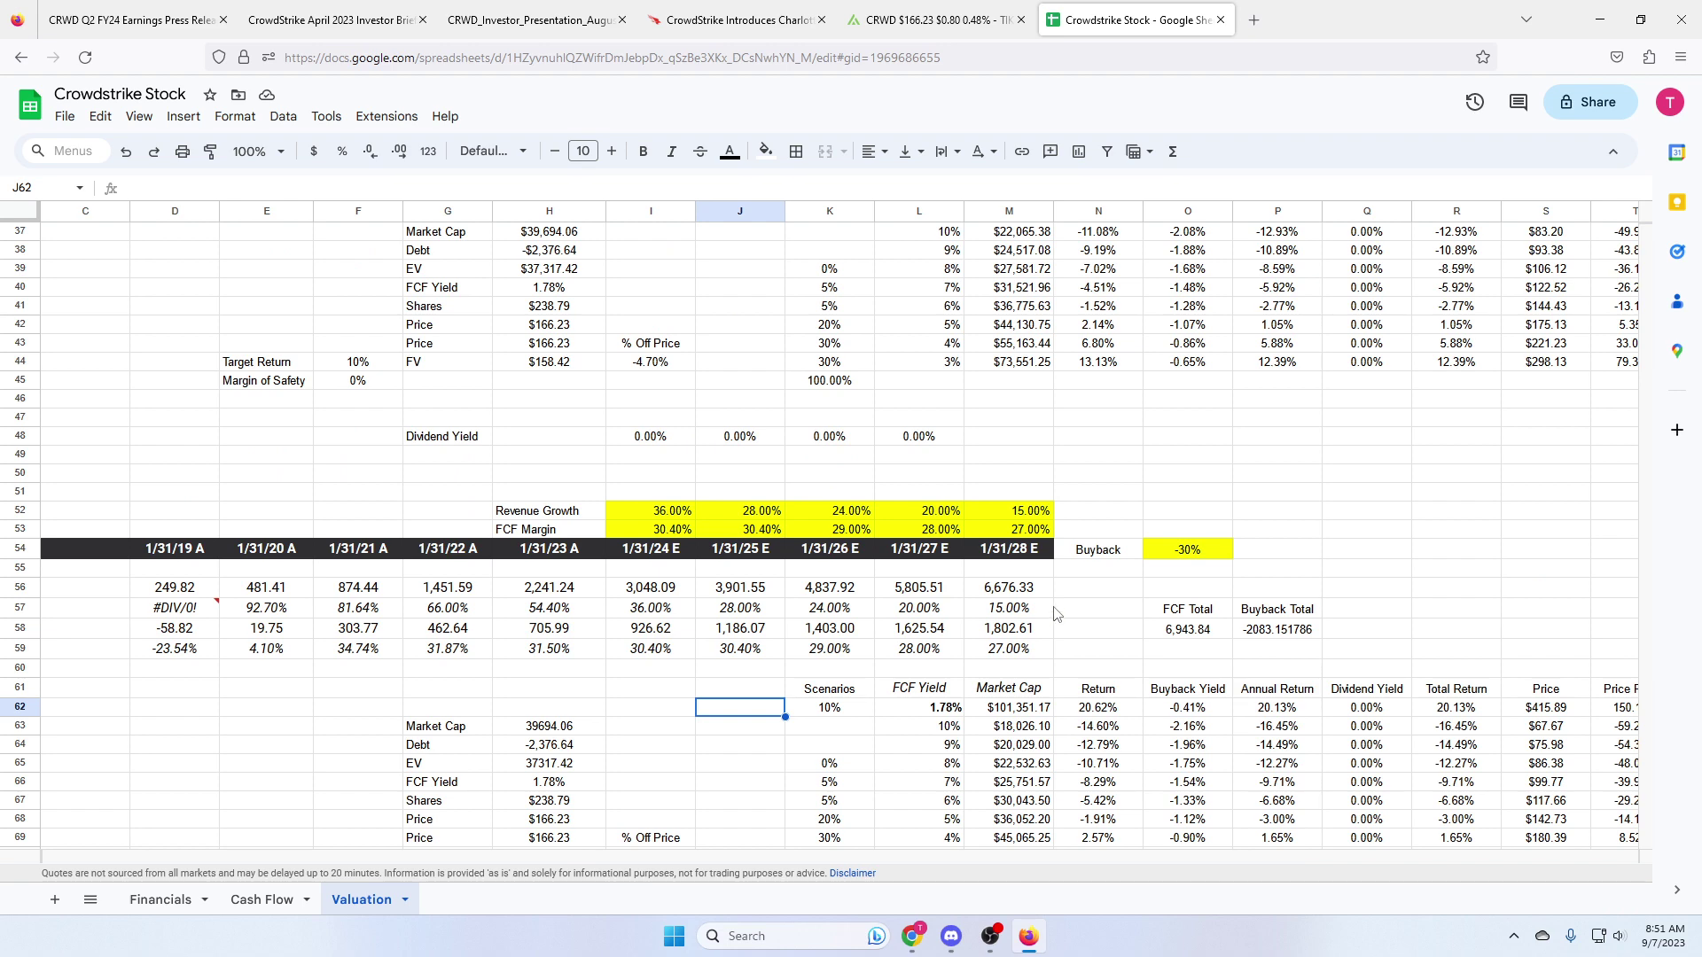
left_click(1037, 513)
scroll(1039, 518, "down", 6)
type("1")
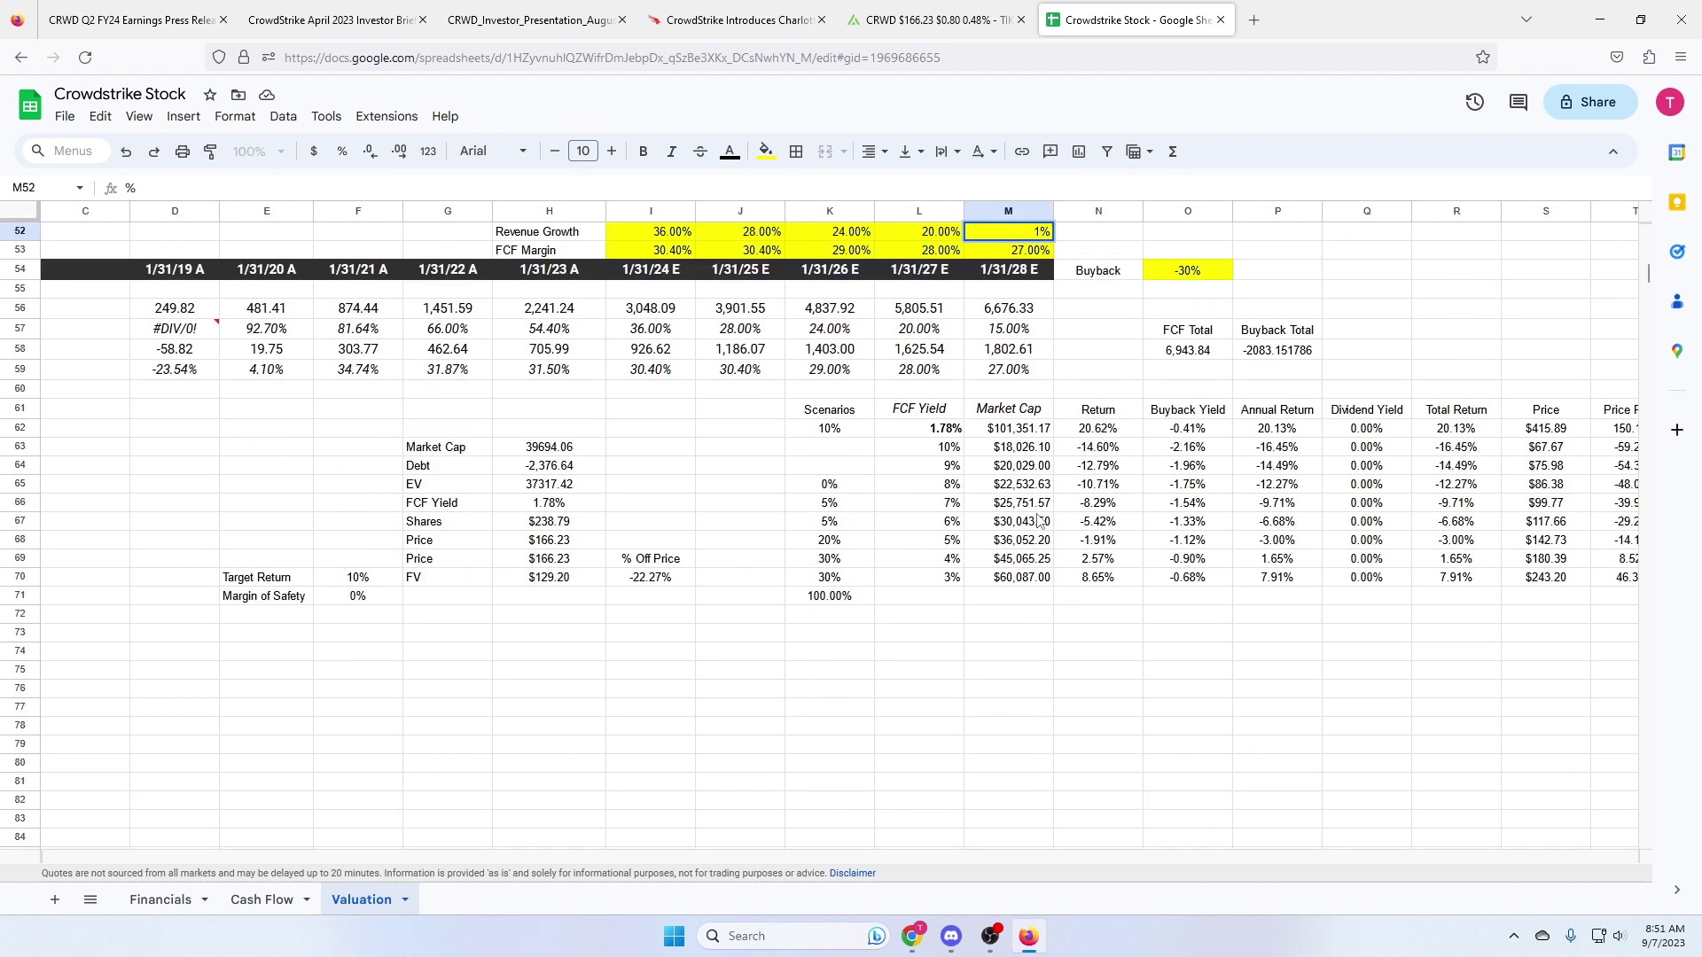
type("0")
key("Return")
key("Up")
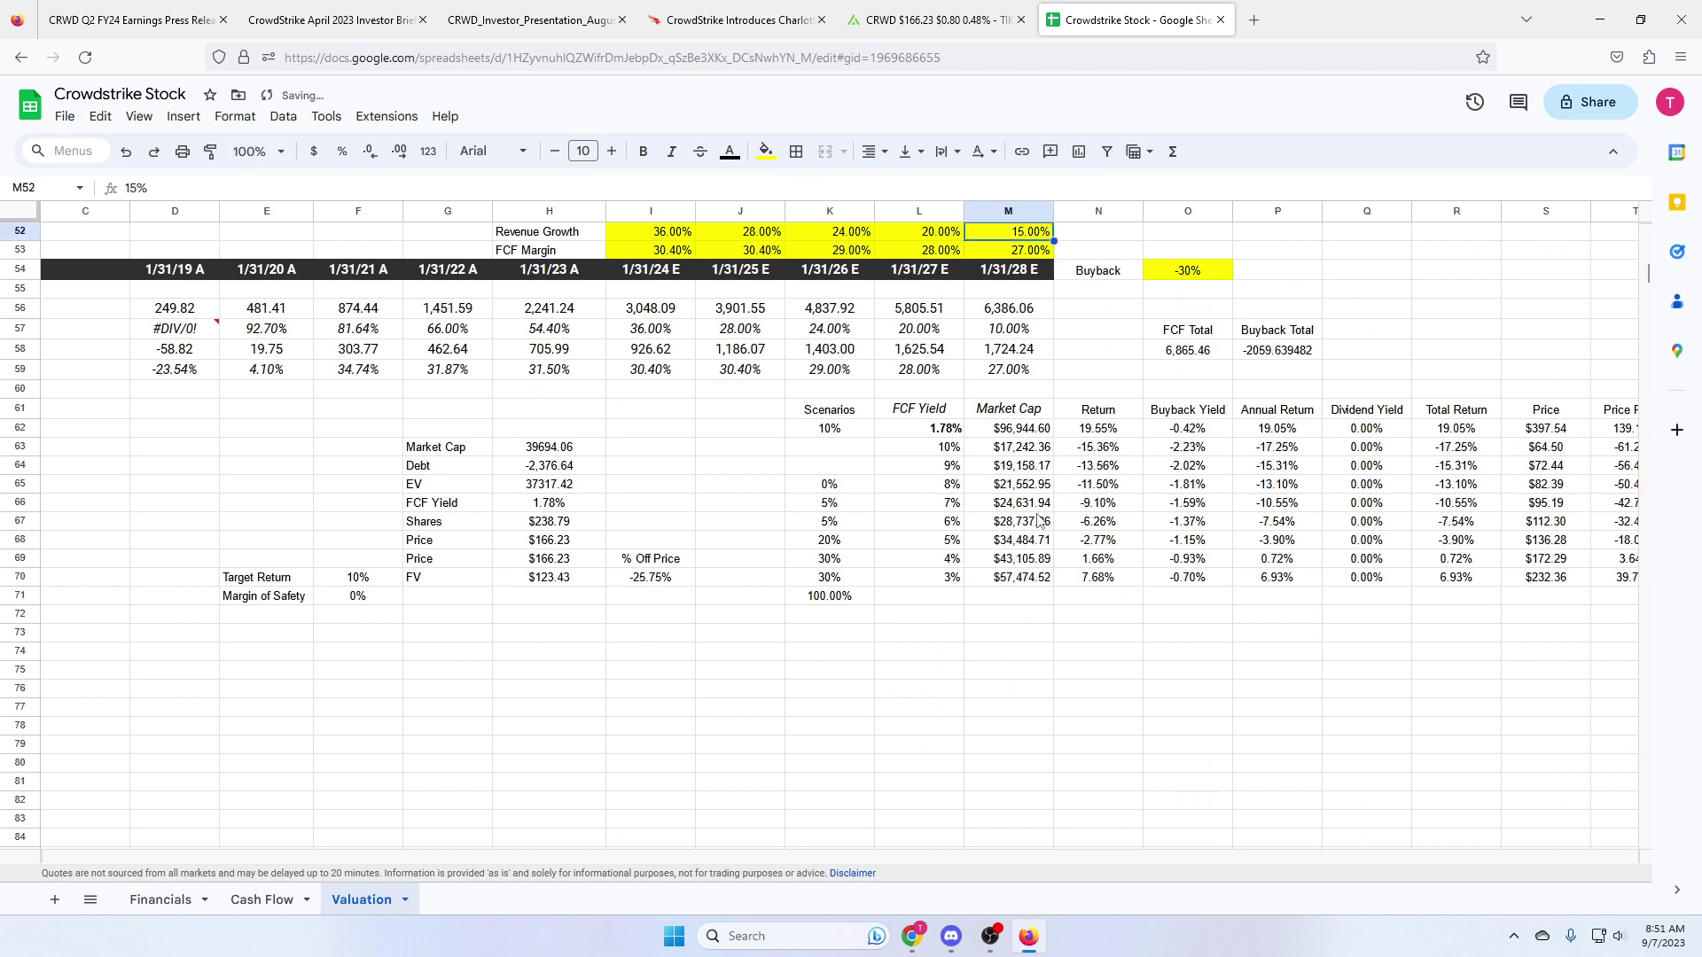
type("15")
key("Return")
Step: Try a 25% FCF Margin for 1/31/28 E in M53, and set it back to 27%
type("25")
key("Return")
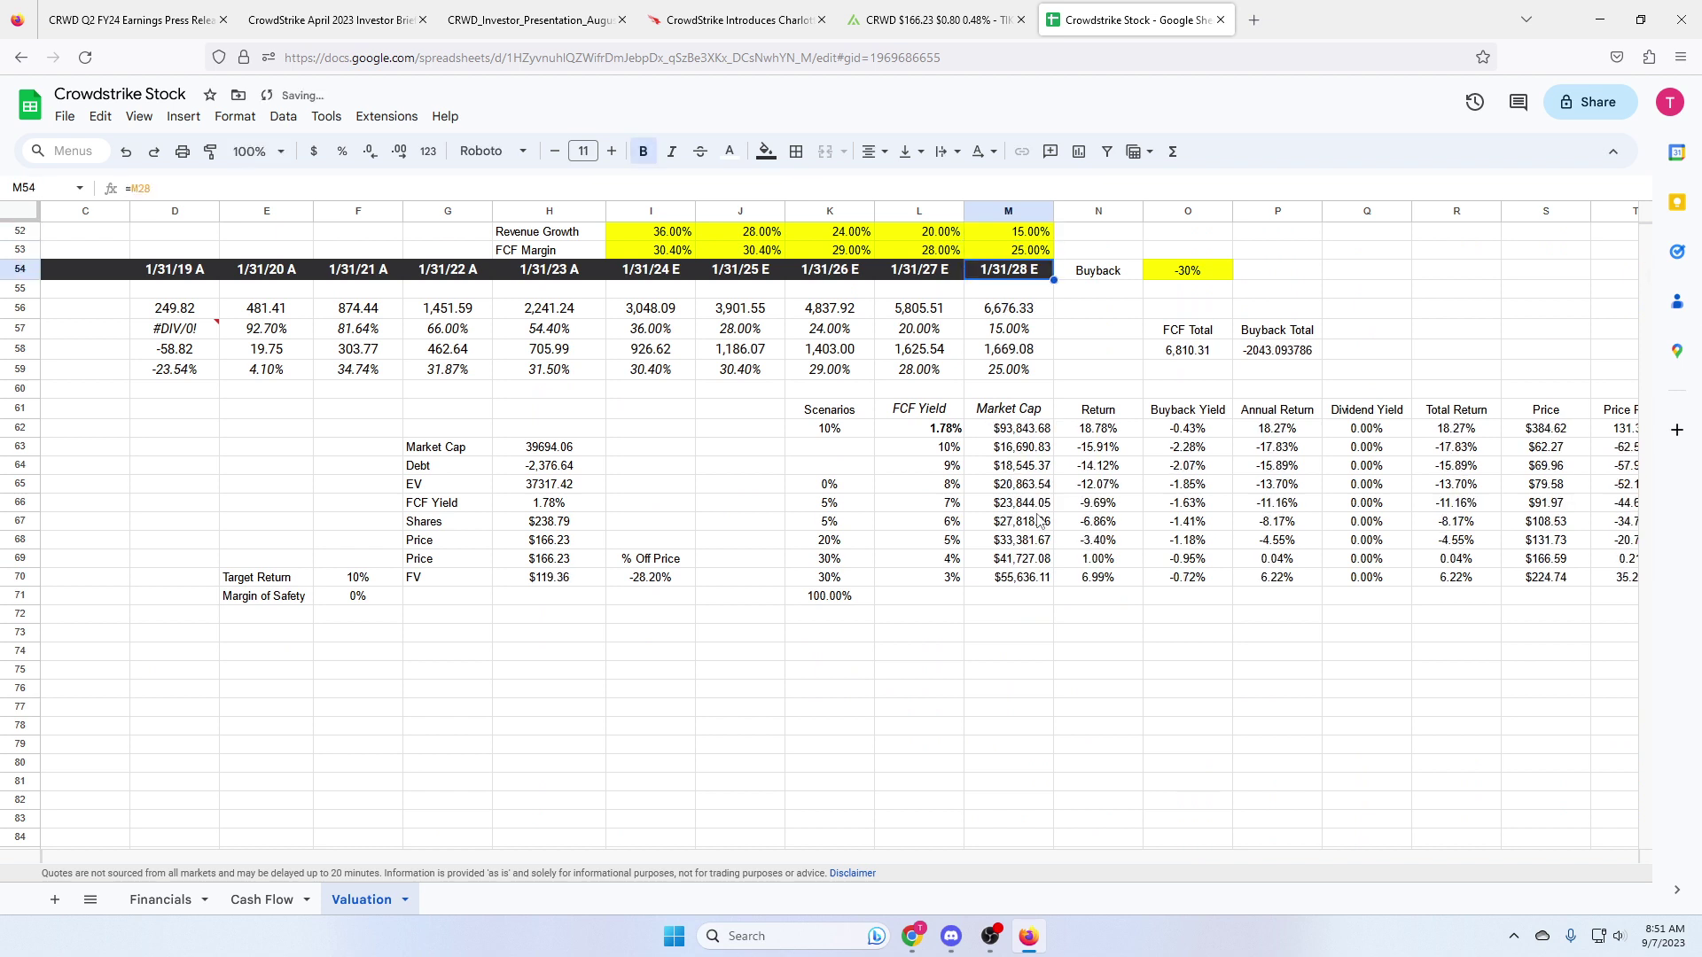
key("Up")
type("27")
key("Return")
key("Up")
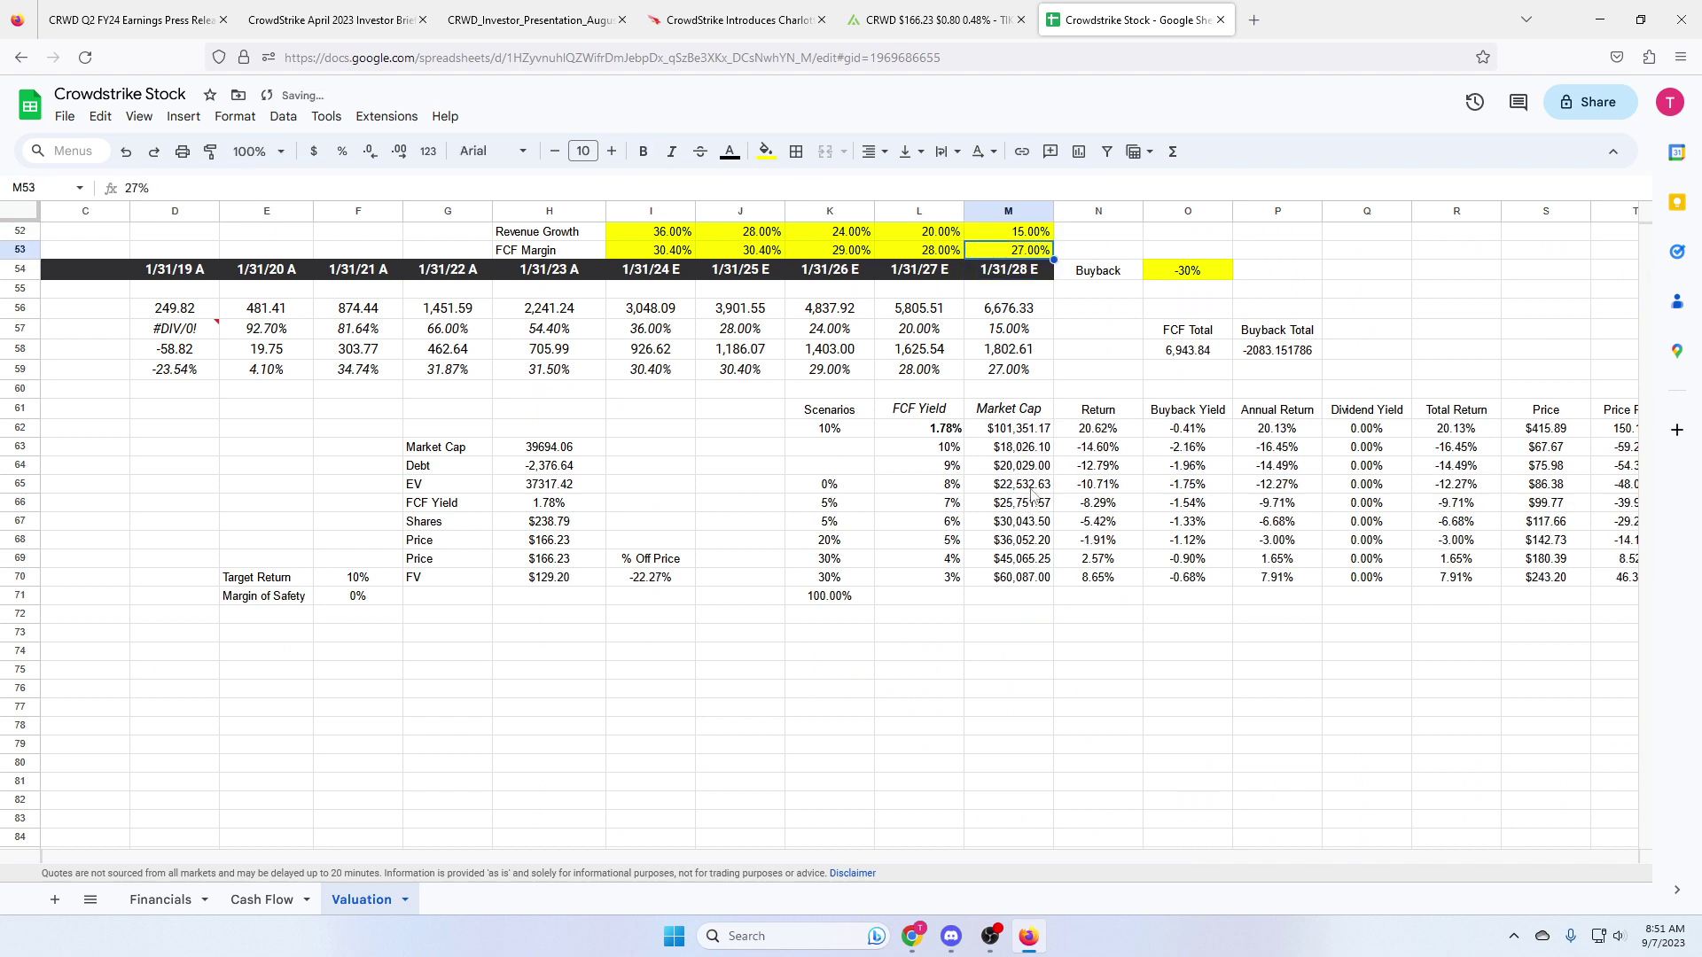
Step: Review the upper scenario's FCF Yield in L36, the Total Return in R40:R44, the Dividend Yield in Q42, and the FV in H44
scroll(790, 455, "up", 10)
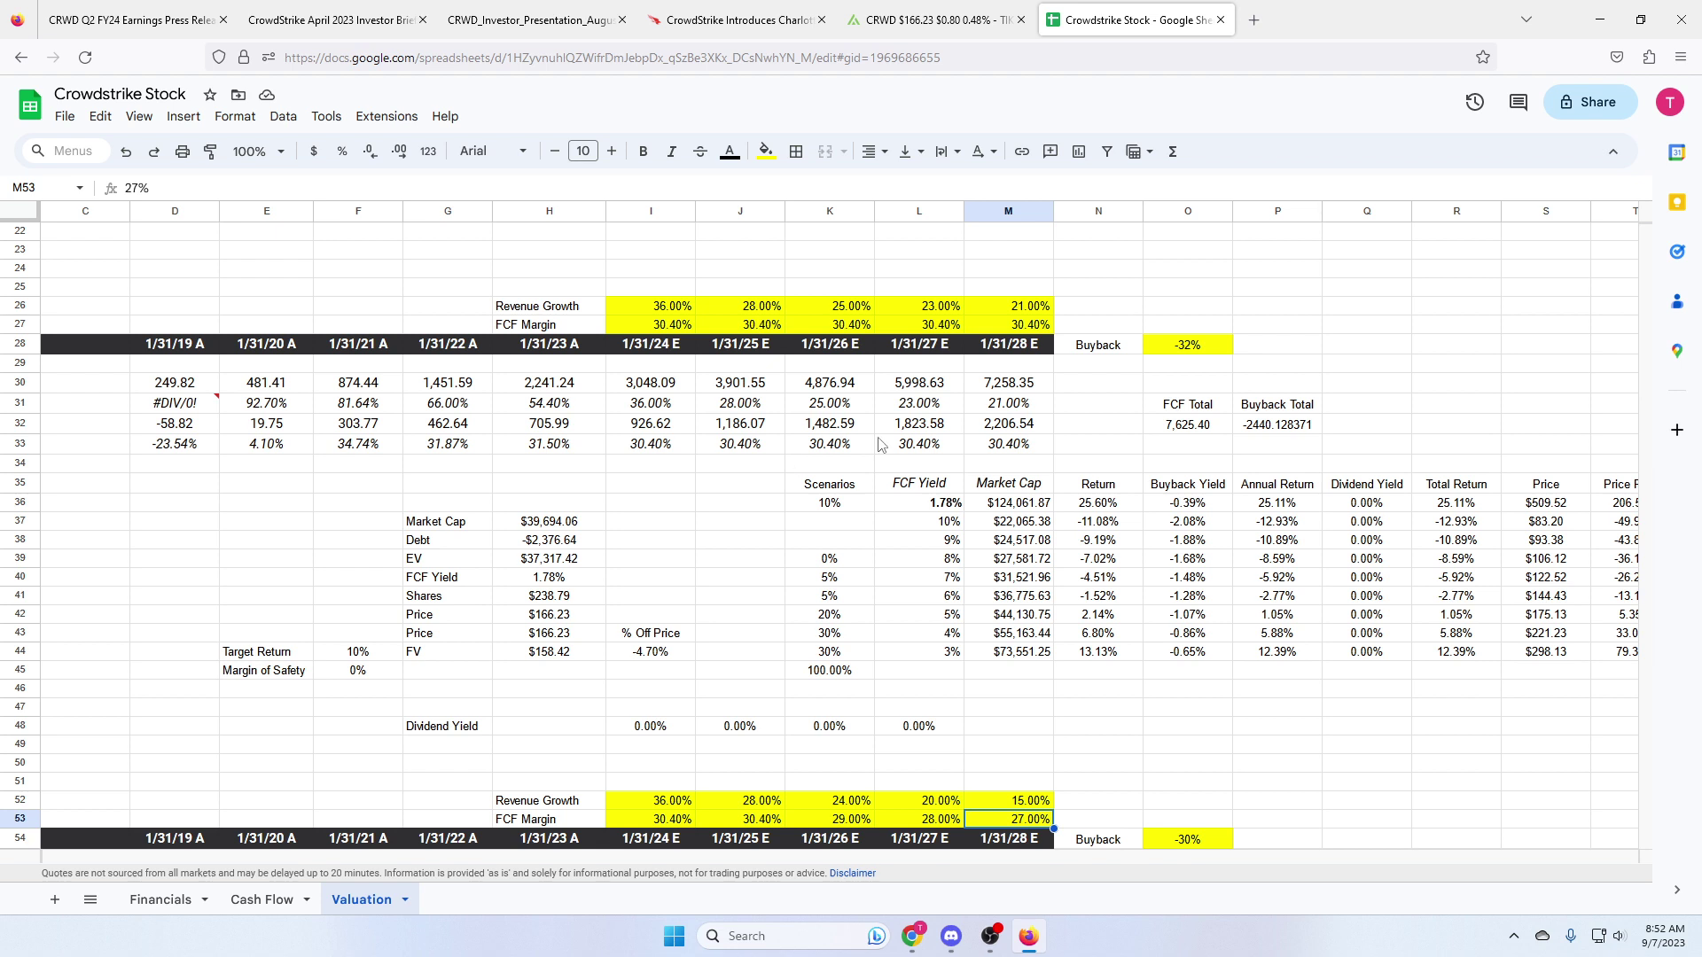
left_click(925, 503)
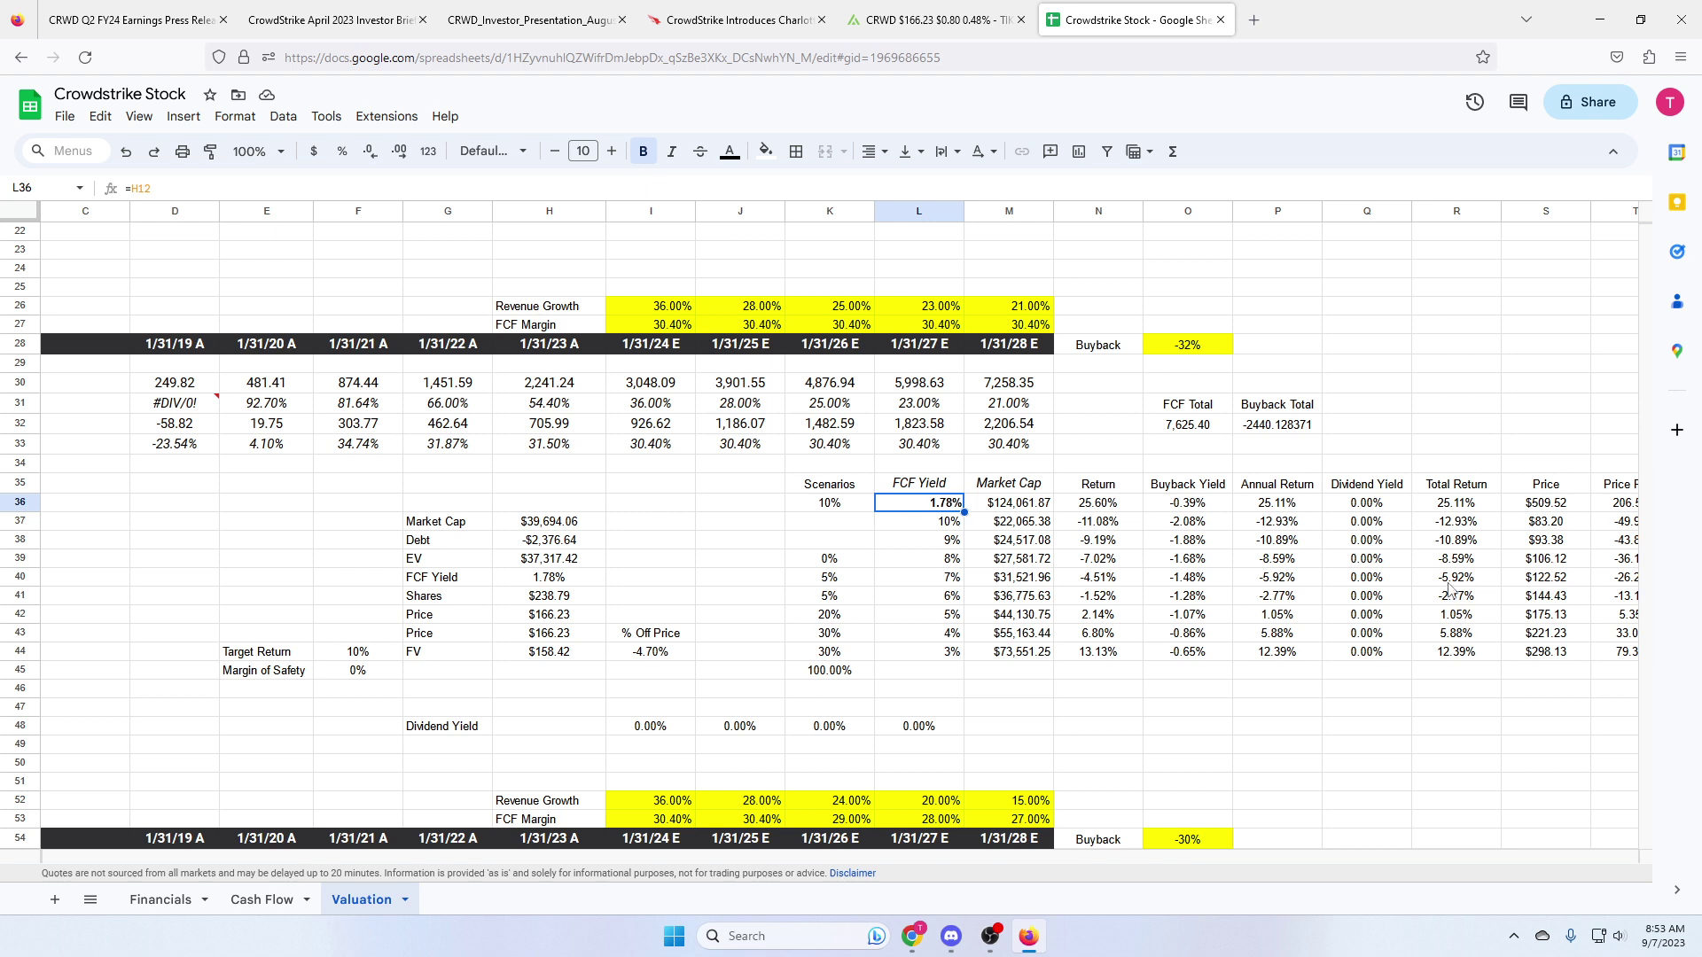
left_click_drag(1443, 634, 1460, 581)
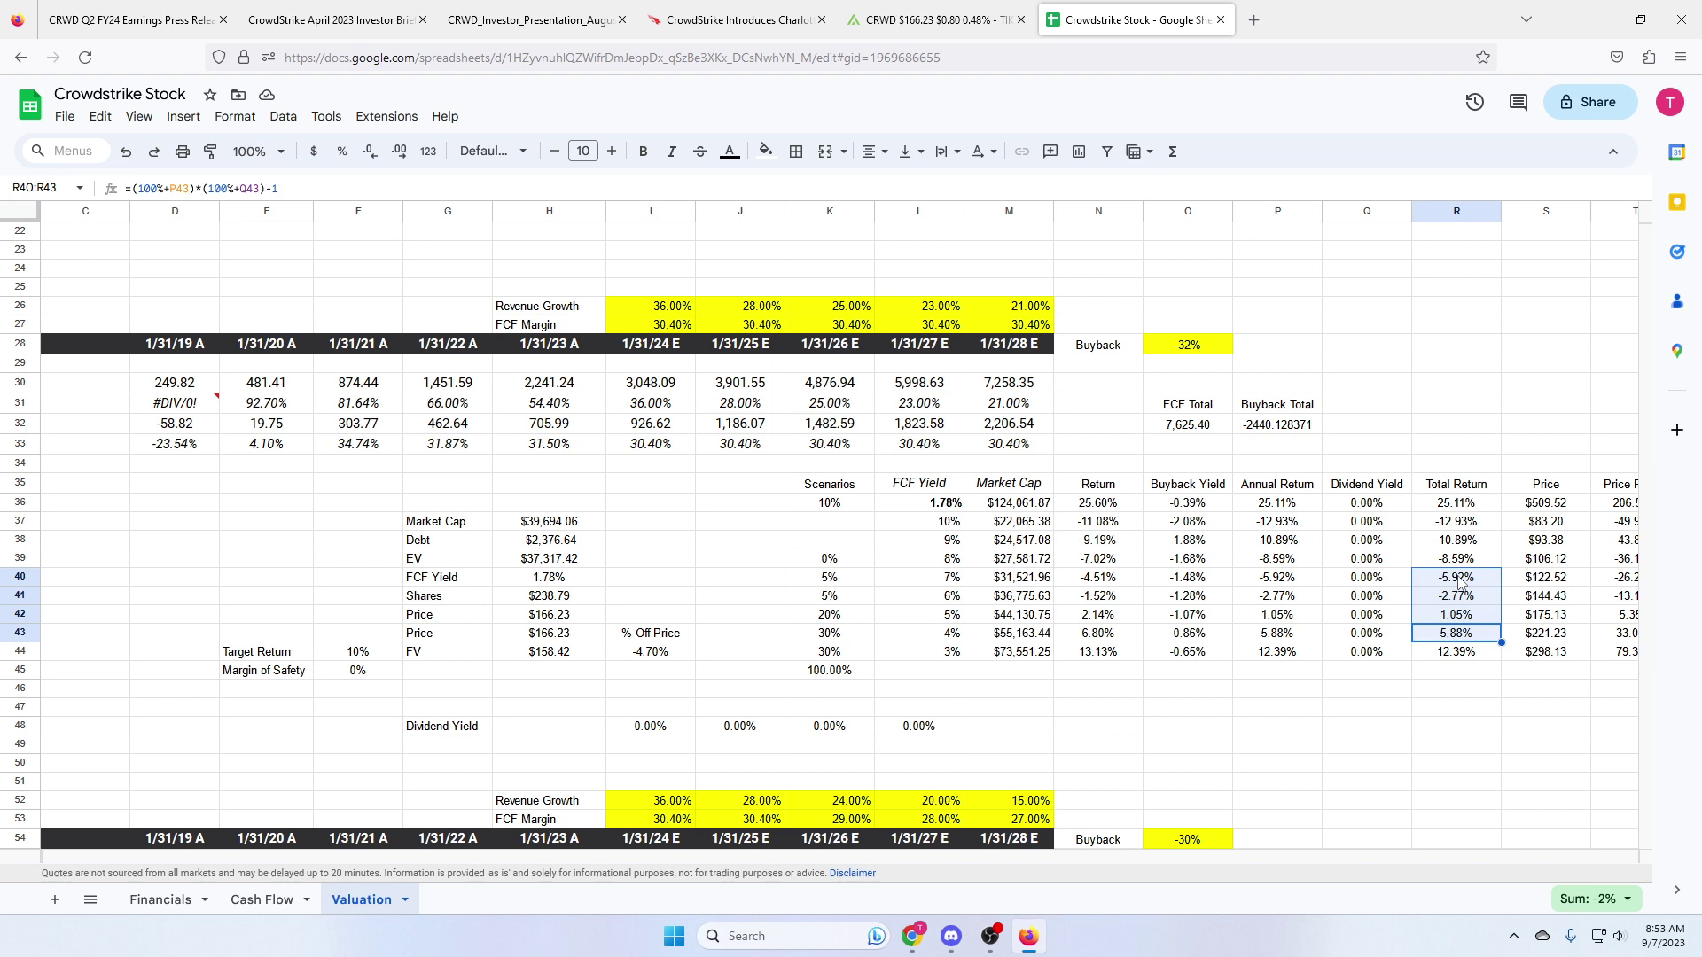
left_click(1456, 635)
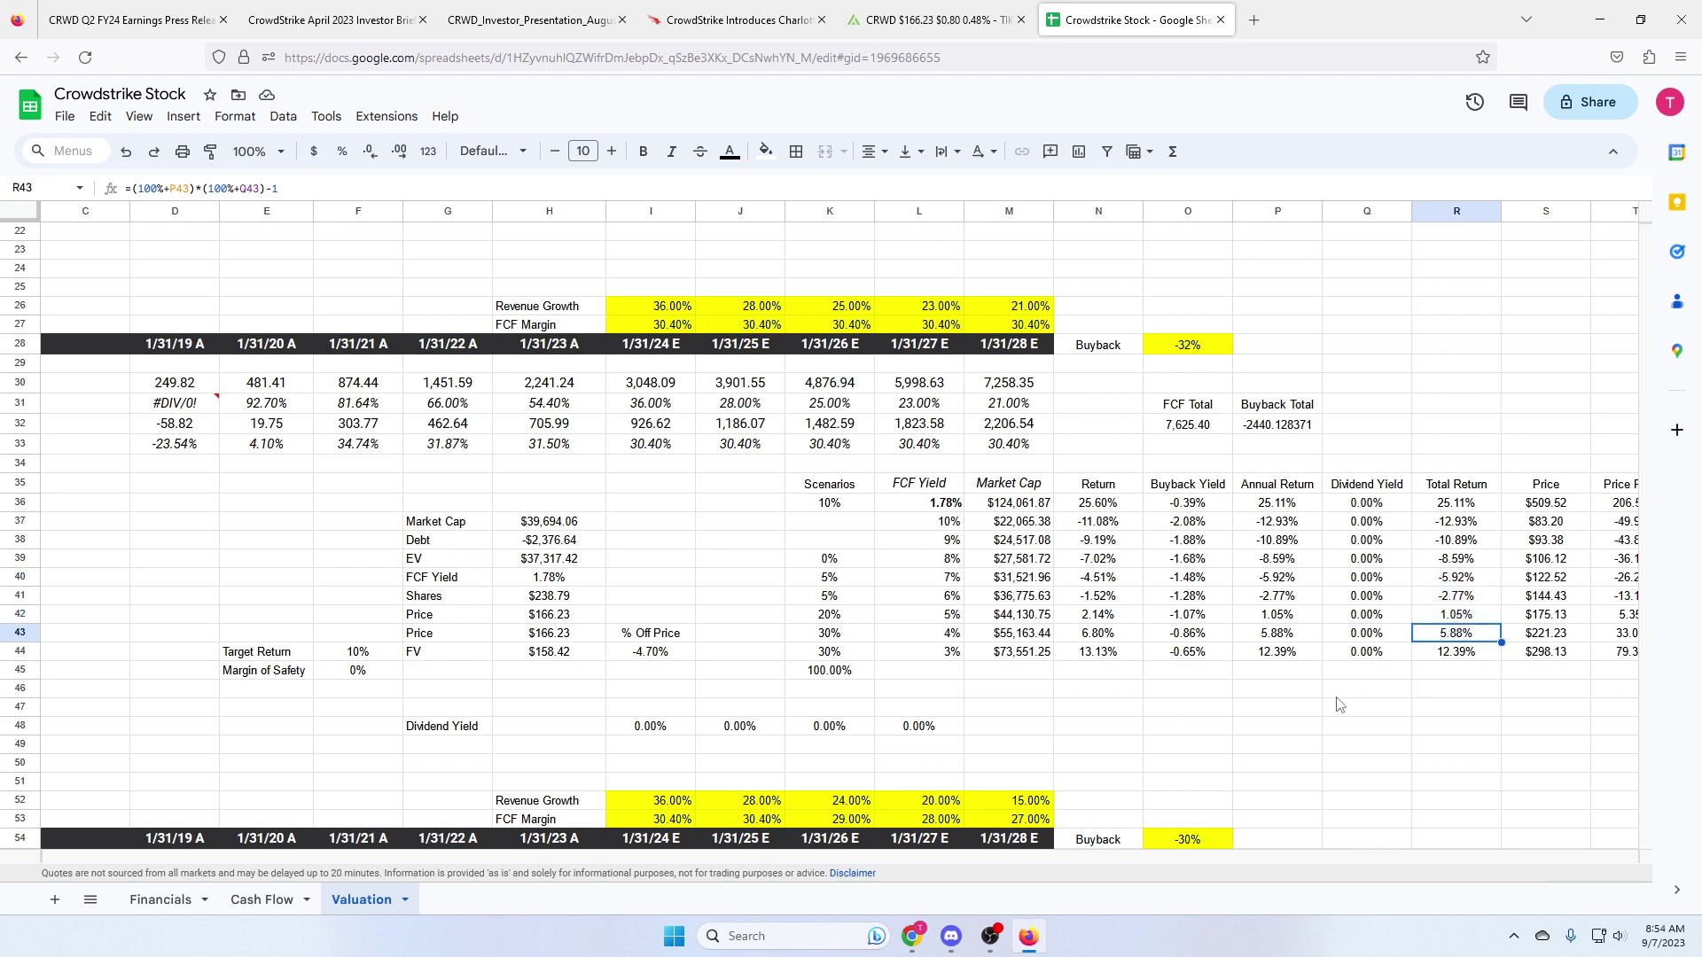
key("Down")
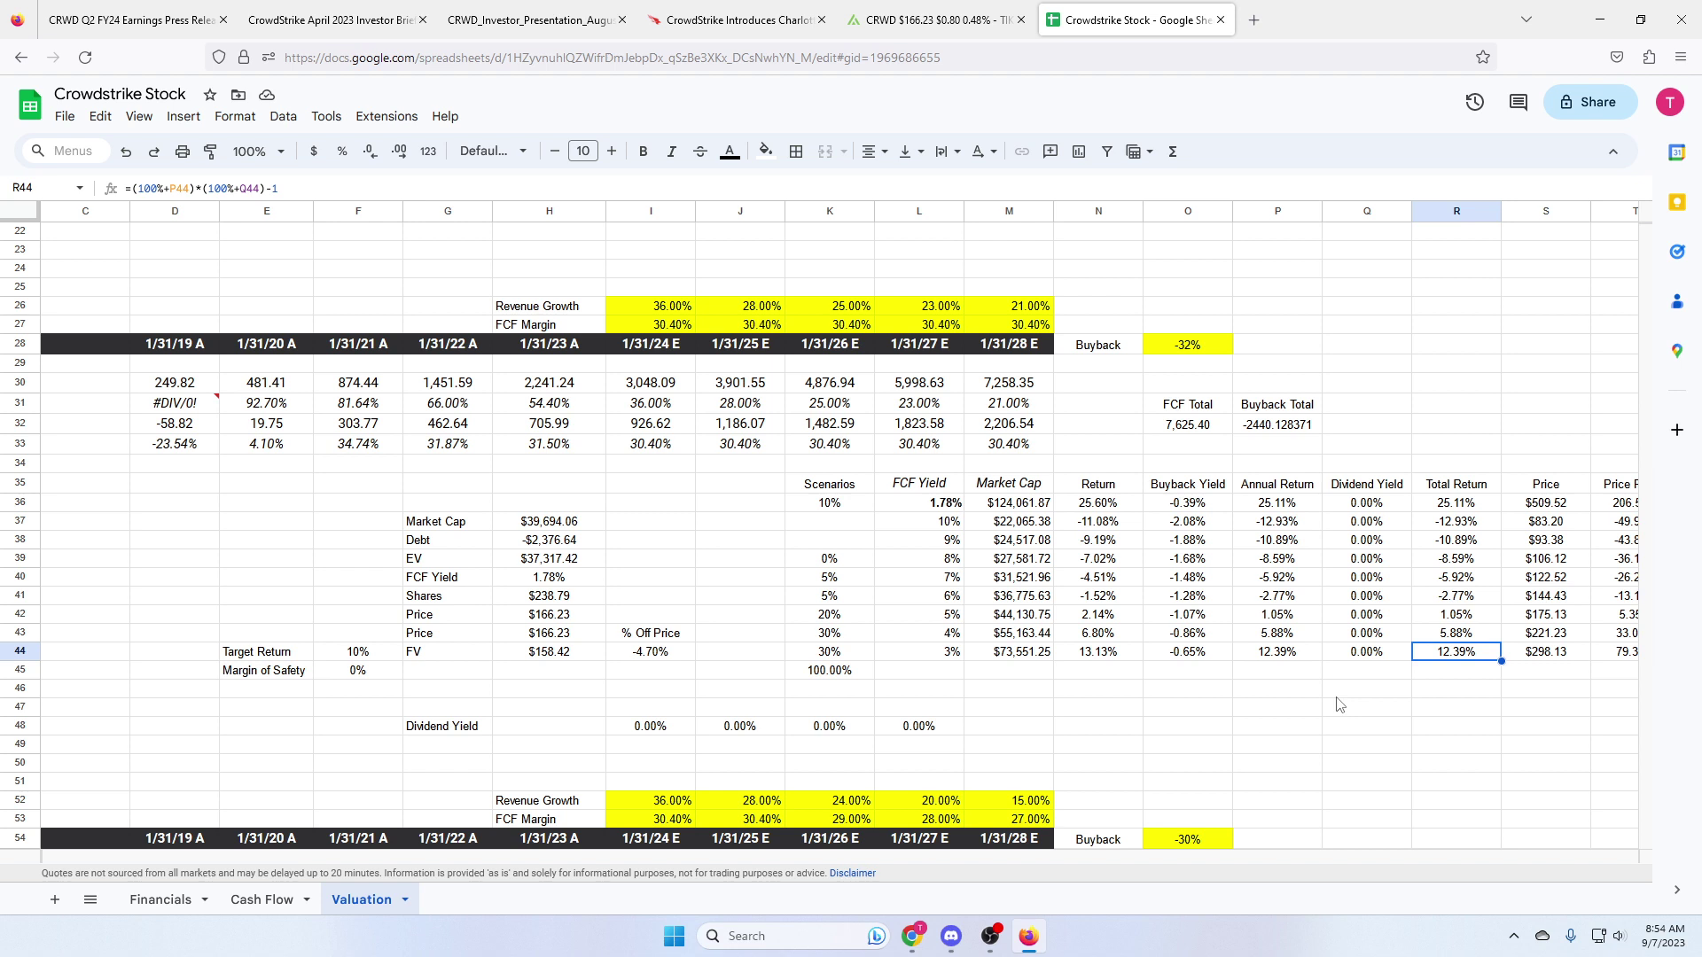
key("Up")
key("Up")
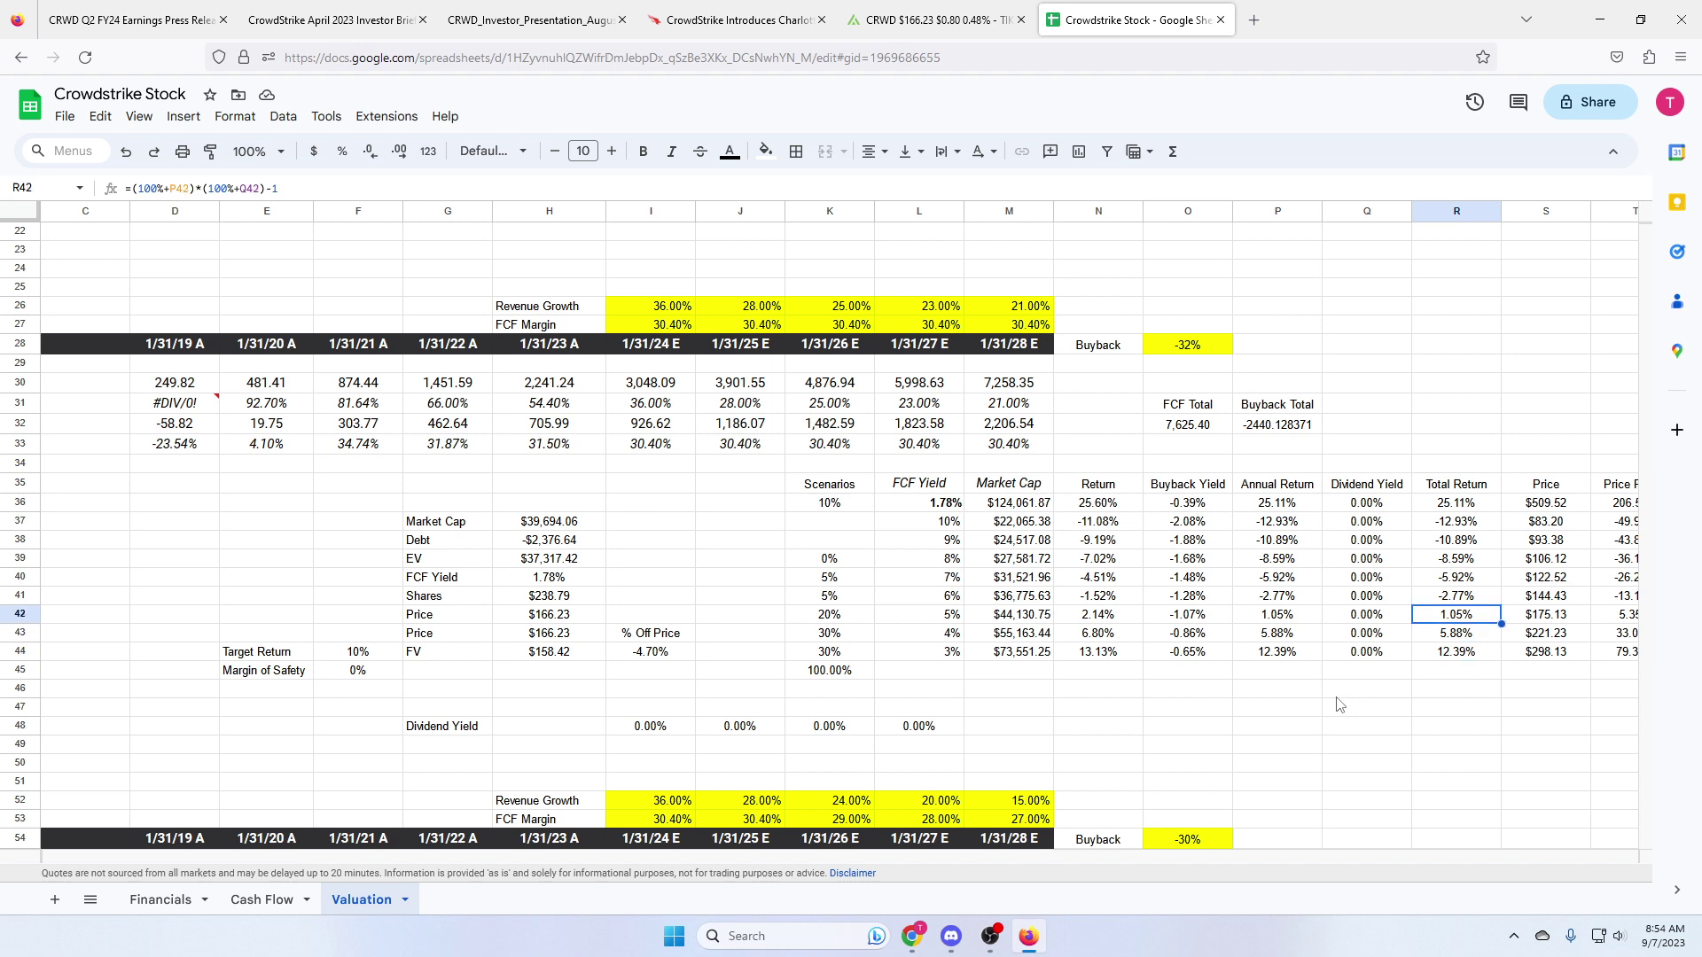
key("Left")
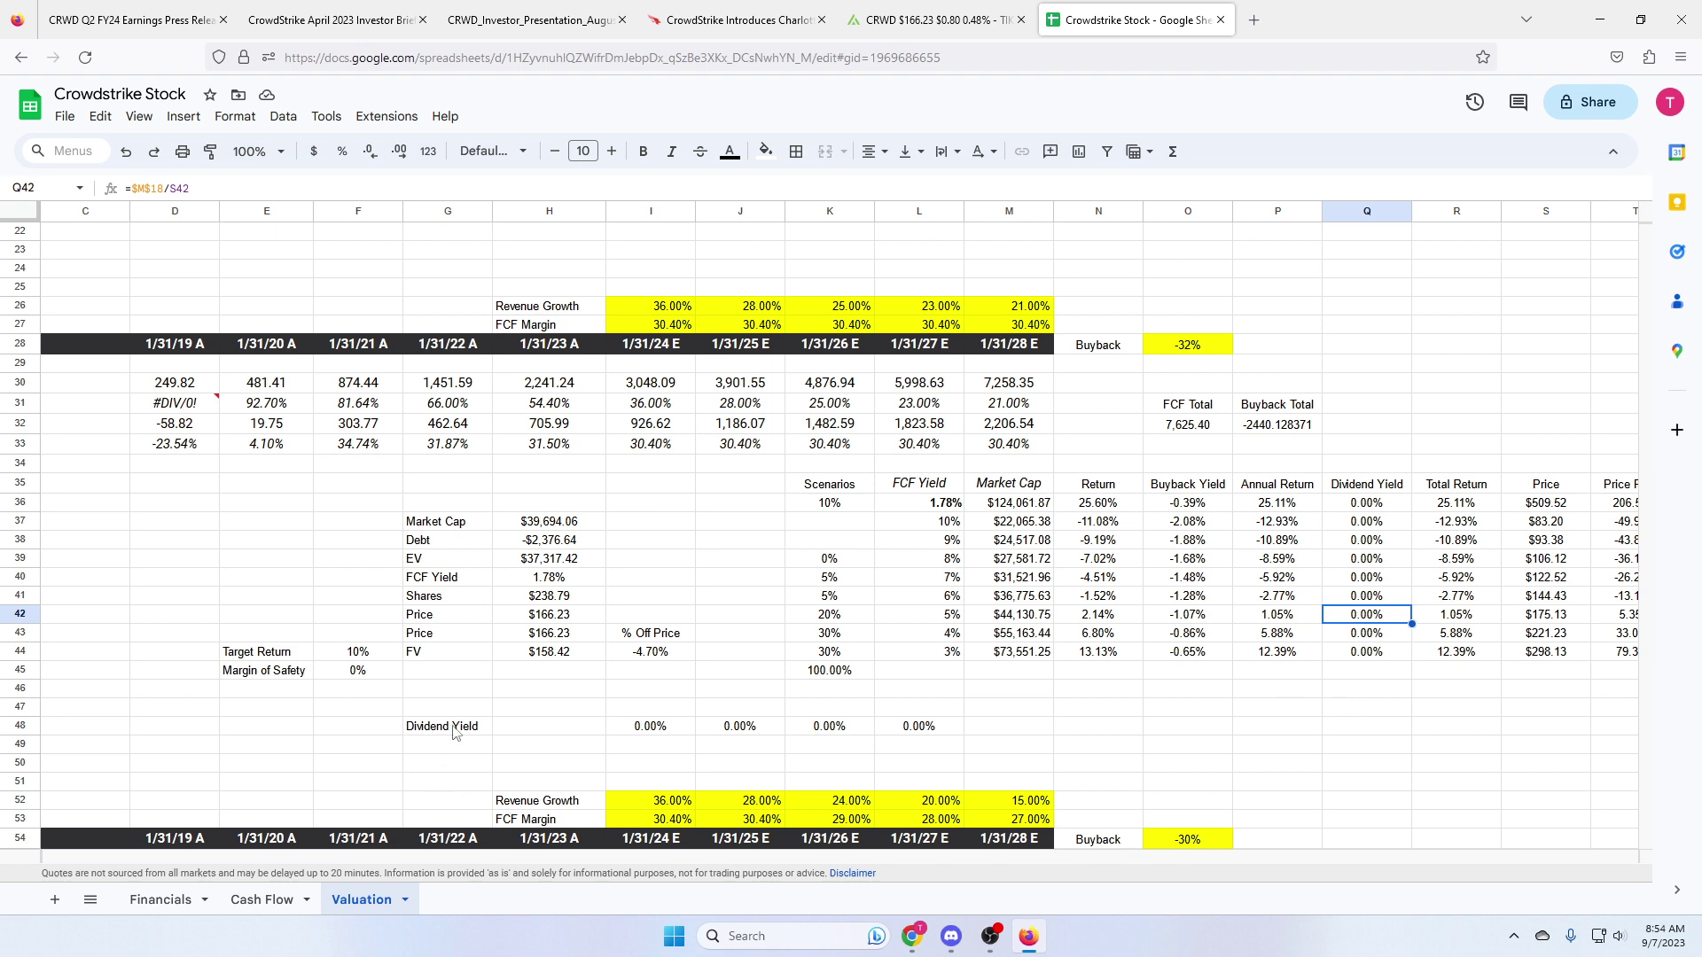
left_click(517, 654)
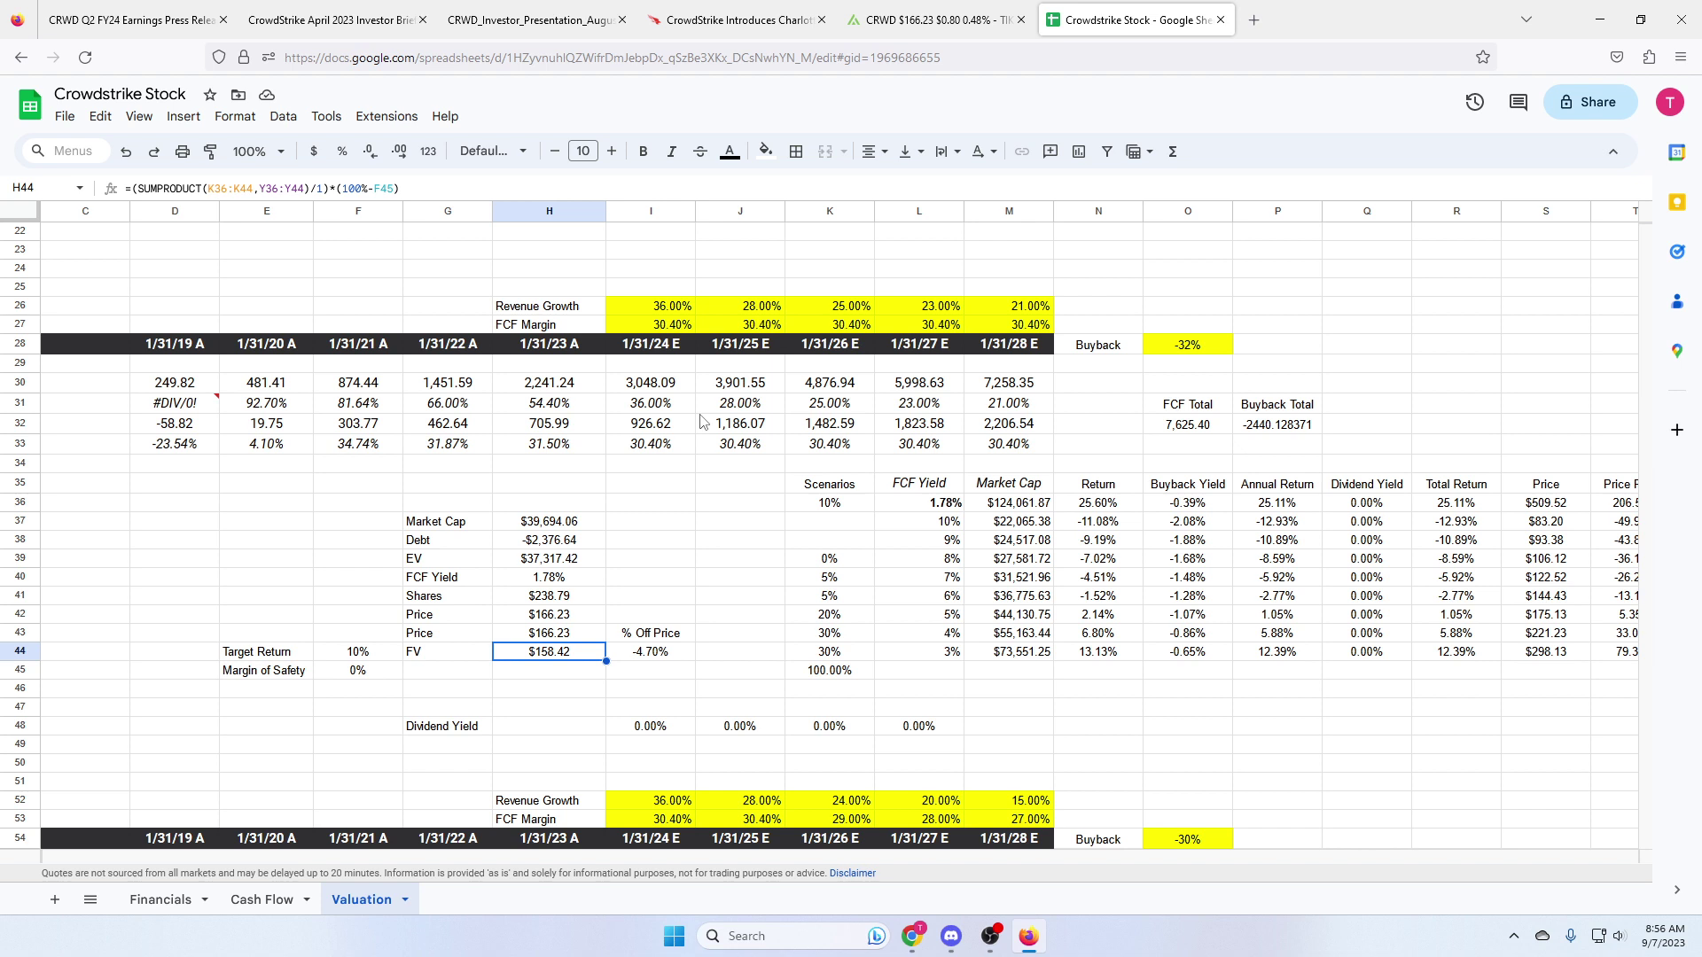
left_click(993, 934)
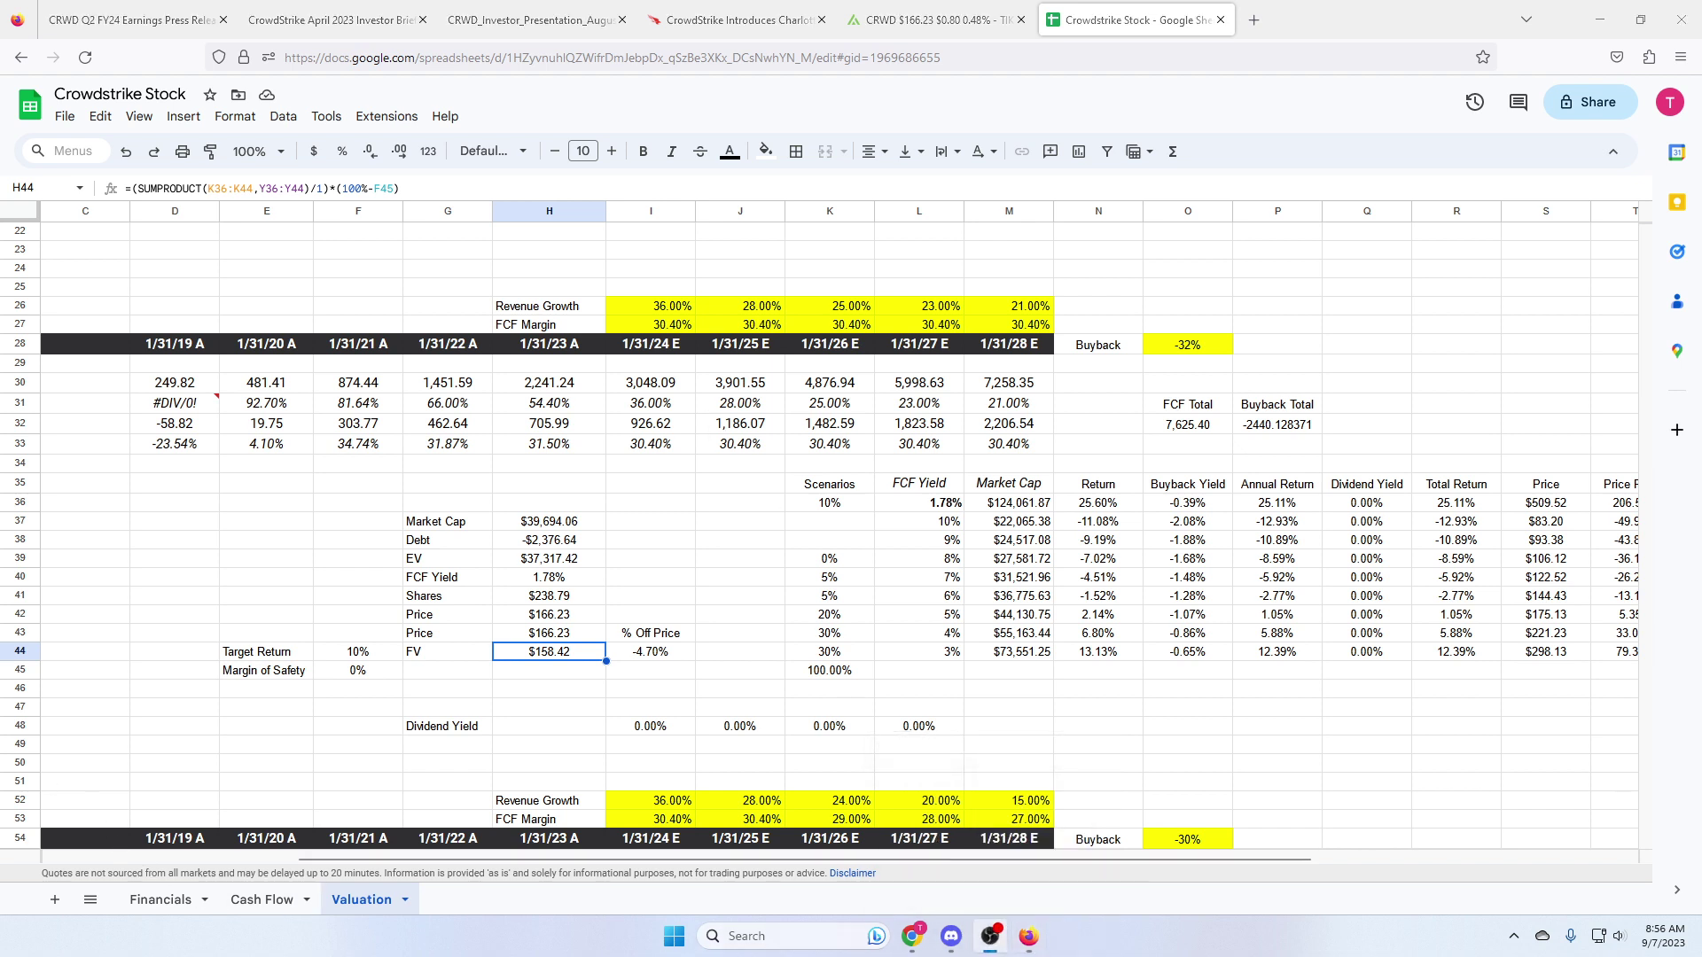